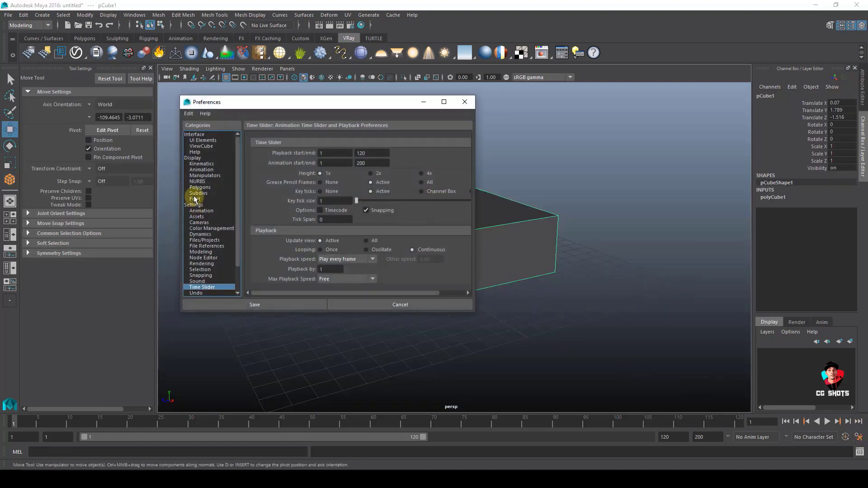
Set the linear working unit to inch in the general application preferences and save them
click(193, 206)
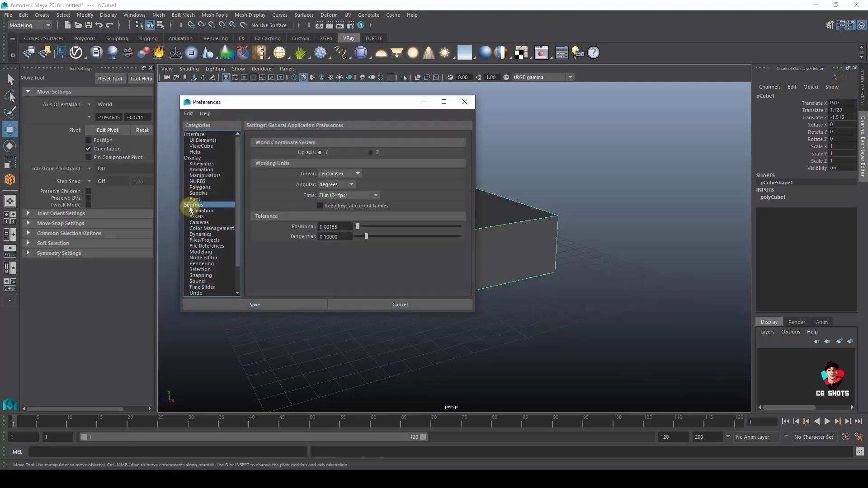
click(339, 174)
click(339, 208)
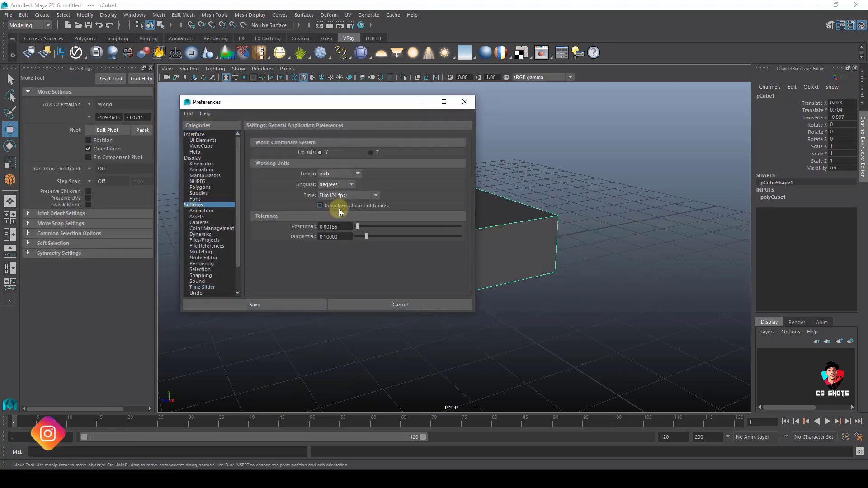
click(278, 308)
Scale the cube down in height into a thin, flat square slab
key(r)
drag(459, 234, 461, 250)
alt+drag(357, 148, 479, 190)
scroll(479, 199, down, 5)
Split the slab through its middle with an edge ring and bevel the new loop with a fraction of 1.5
right_drag(478, 226, 477, 192)
click(478, 191)
ctrl+right_drag(603, 162, 785, 478)
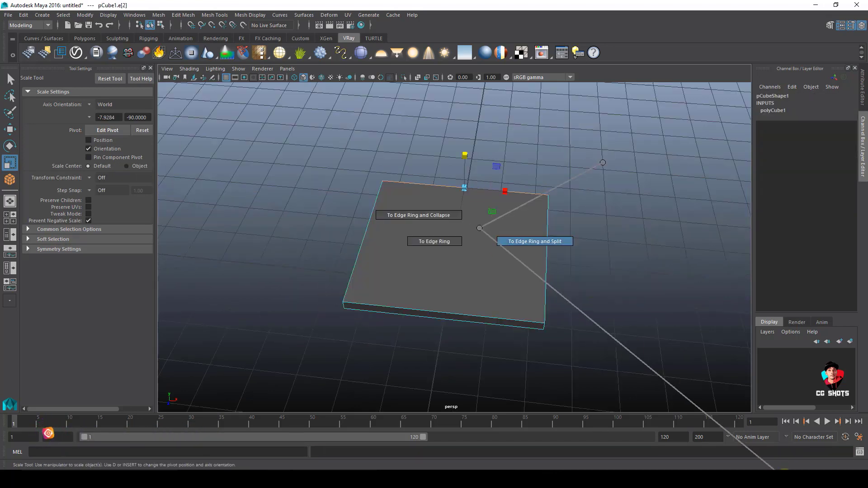
shift+right_drag(479, 209, 515, 212)
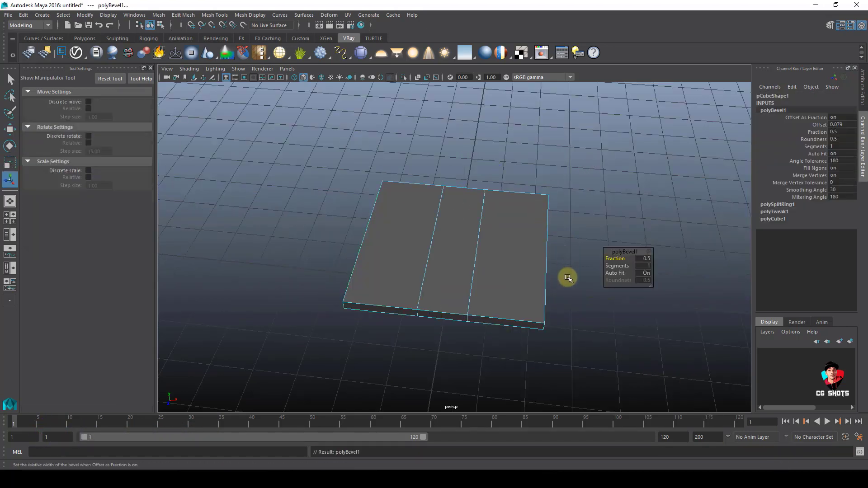
drag(618, 258, 648, 262)
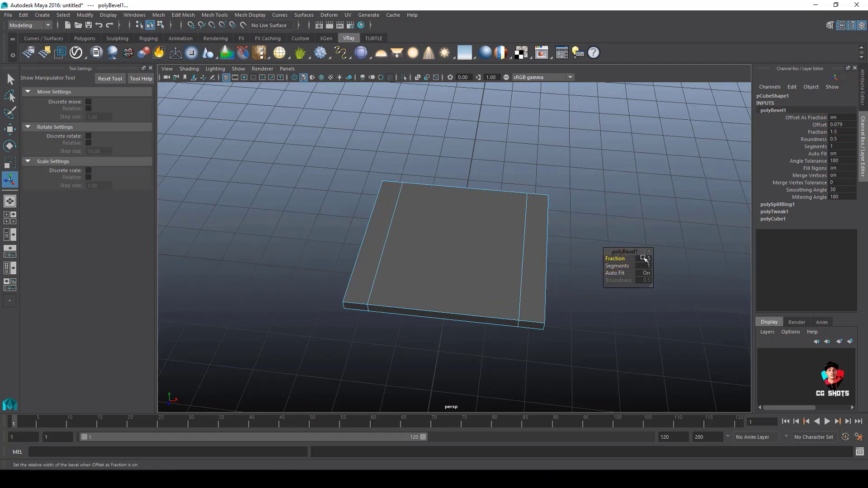
Split the slab in the perpendicular direction and bevel that loop outward so its two edges run close to the slab's borders
shift+right_drag(640, 215, 641, 252)
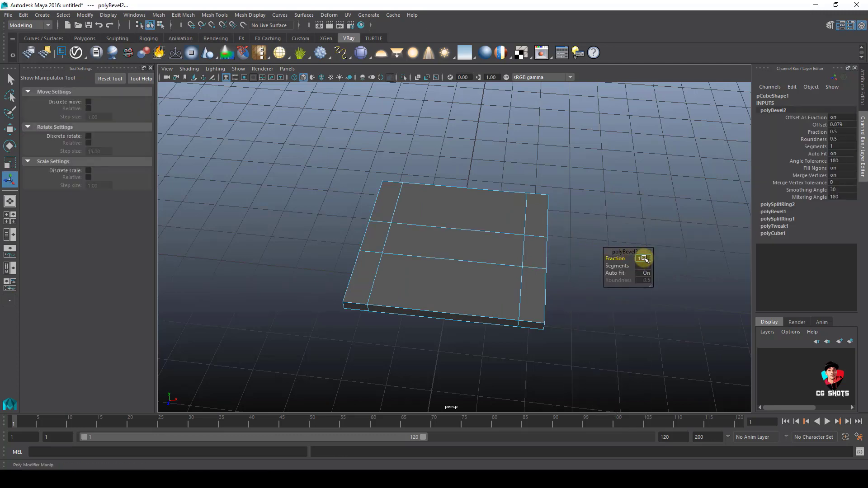
drag(645, 259, 646, 259)
click(628, 245)
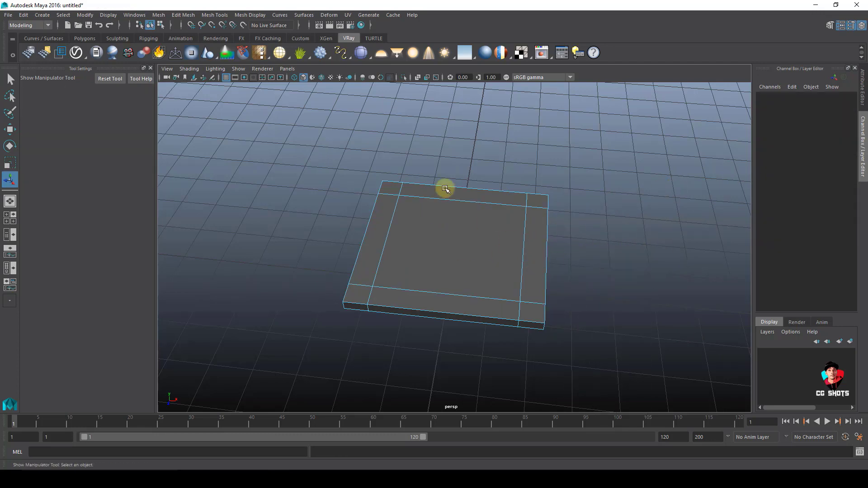
Delete the slab's large central faces on the top and the underside to leave an open middle
right_drag(445, 188, 468, 250)
alt+drag(468, 250, 492, 233)
click(492, 233)
alt+drag(562, 174, 602, 163)
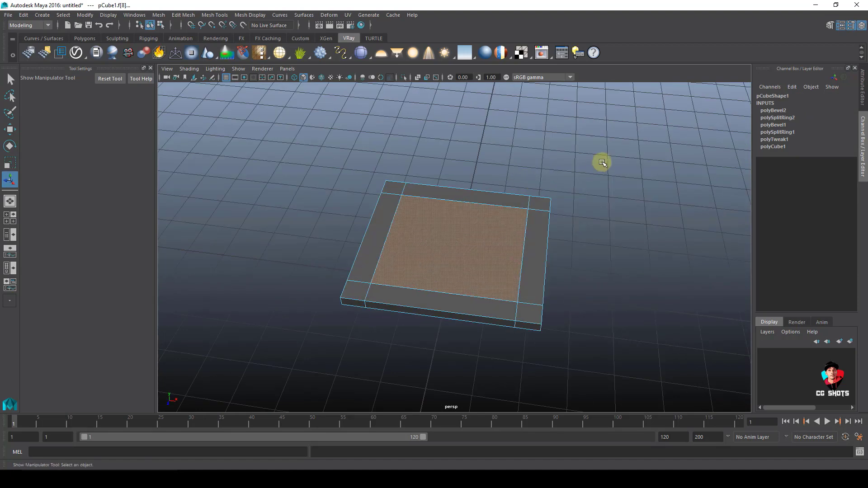
Bridge the upper and lower border edges of the opening with 0 divisions and a bridge offset of 3 to close the inner walls
shift+right_drag(603, 278, 590, 267)
alt+drag(590, 267, 466, 221)
scroll(466, 221, up, 5)
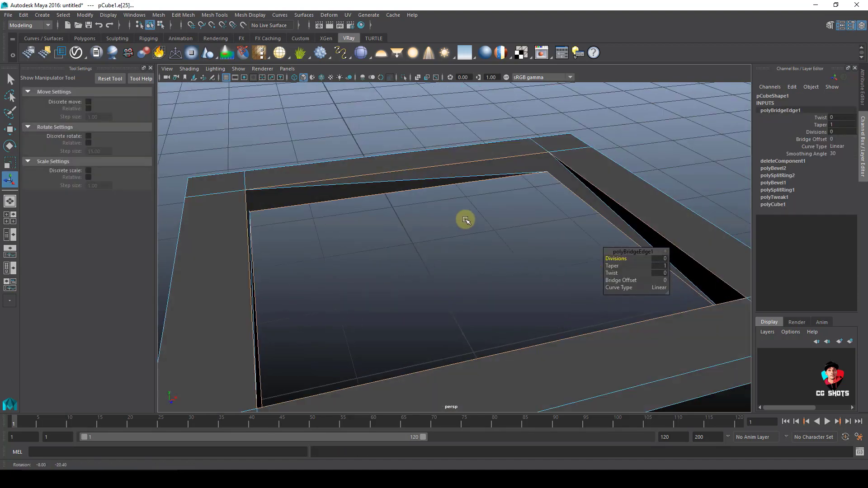
drag(617, 260, 628, 282)
click(610, 316)
key(f)
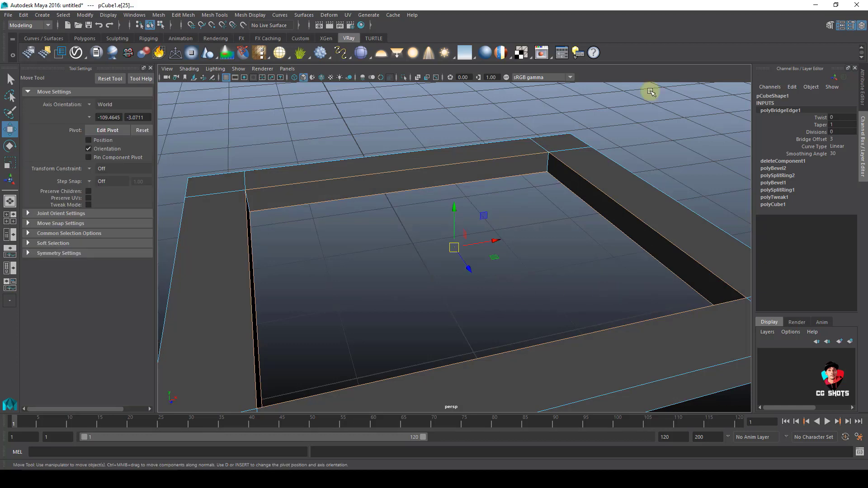
In the top view, scale the two inner vertex columns outward along X to narrow the frame's side bars
key(space)
drag(476, 171, 431, 161)
key(r)
key(F9)
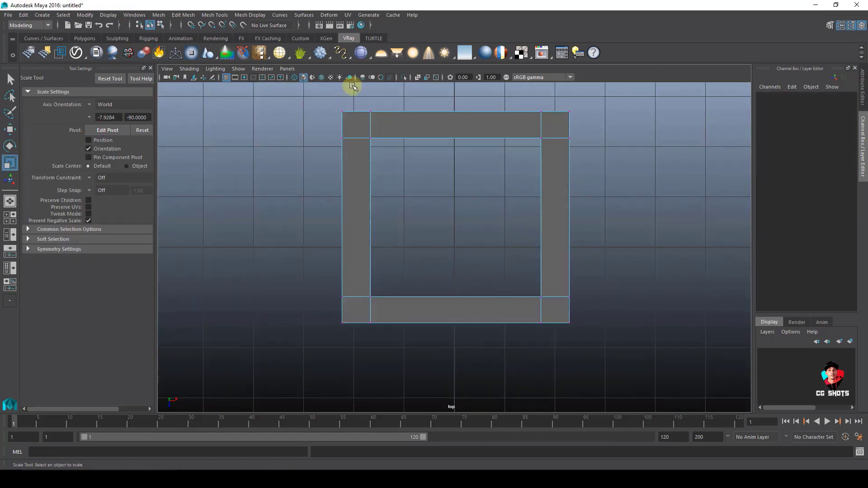
drag(351, 86, 425, 364)
drag(517, 94, 555, 367)
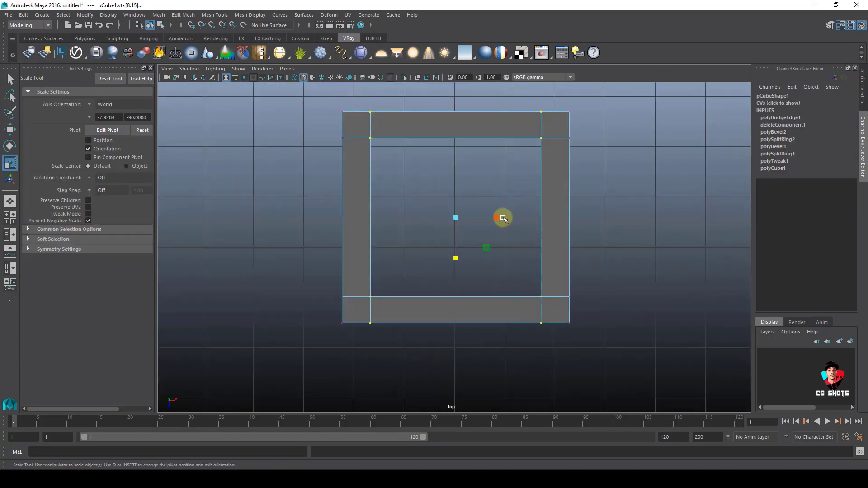
drag(496, 218, 503, 218)
Scale the inner vertex rows outward along Z to narrow the other two frame bars, and return to object mode in perspective
drag(315, 129, 662, 304)
drag(456, 258, 457, 265)
key(space)
drag(445, 204, 440, 83)
key(w)
key(F8)
Make a separate strip object from the underside faces along one side of the frame
alt+drag(434, 290, 508, 218)
key(F11)
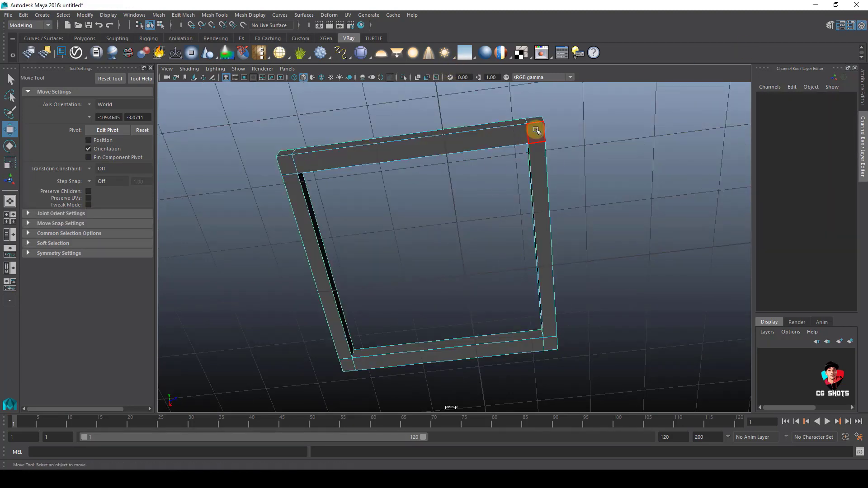
click(535, 131)
click(502, 140)
shift+right_drag(525, 155, 520, 284)
key(w)
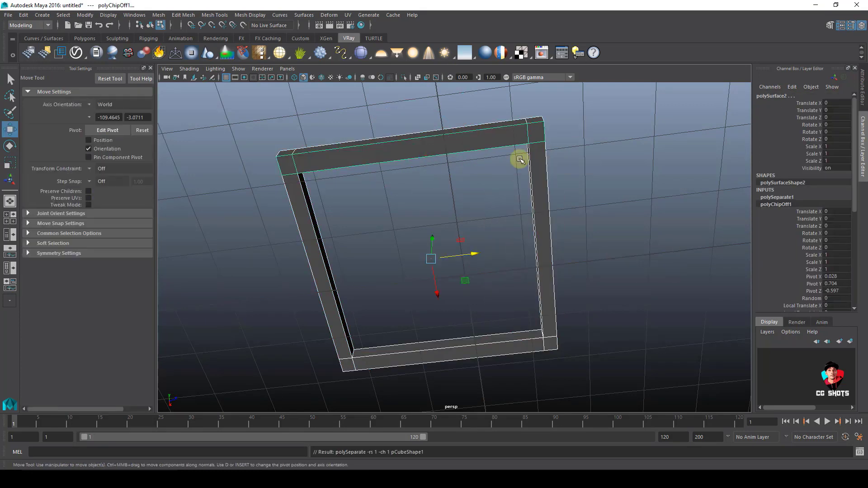
Isolate the separated strip in the viewport and center its pivot
drag(620, 271, 475, 93)
key(ctrl+1)
key(space)
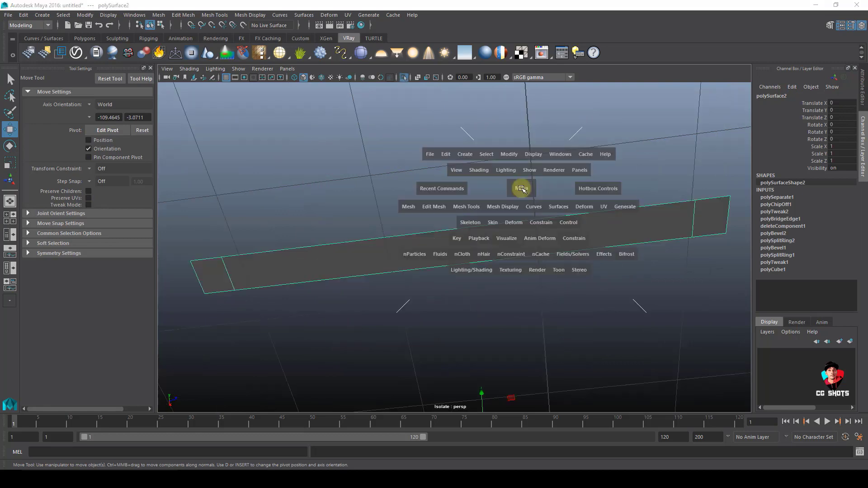
click(514, 152)
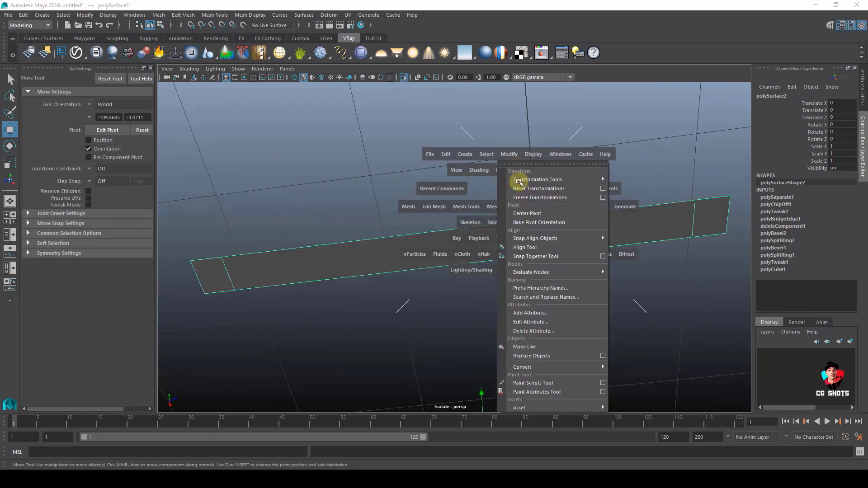
click(524, 212)
Delete the two cross edges near the ends of the strip
right_drag(577, 224, 578, 208)
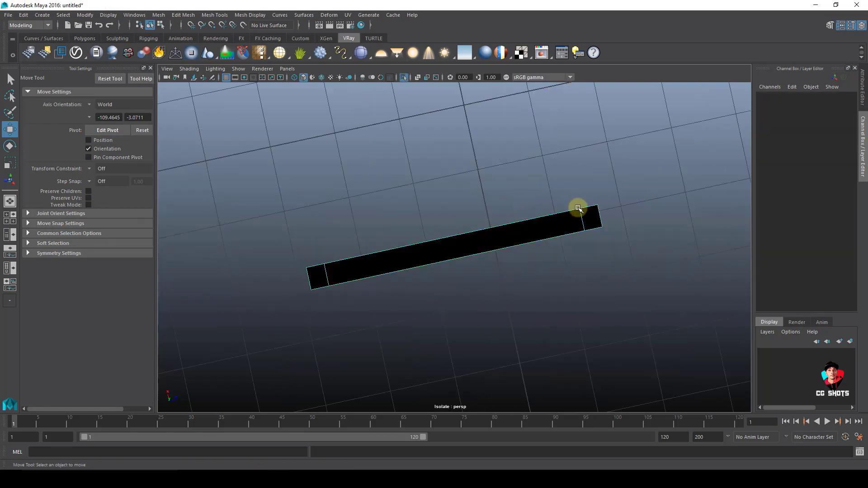
click(578, 208)
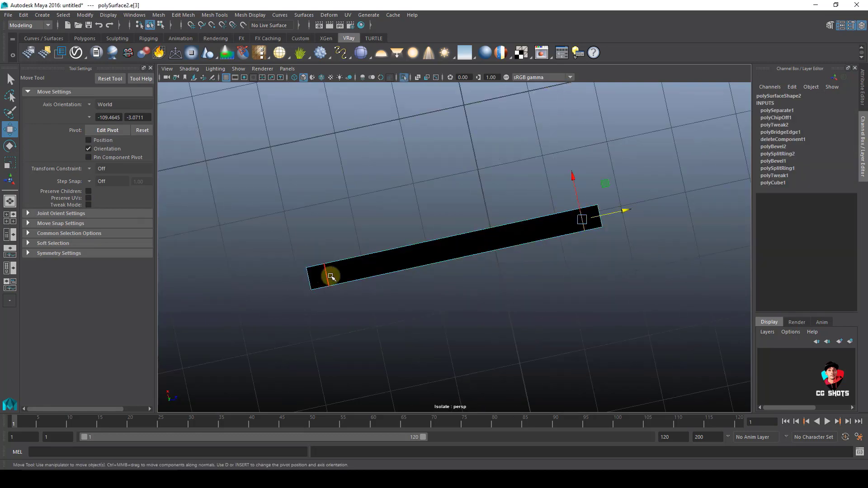
shift+right_drag(466, 192, 358, 227)
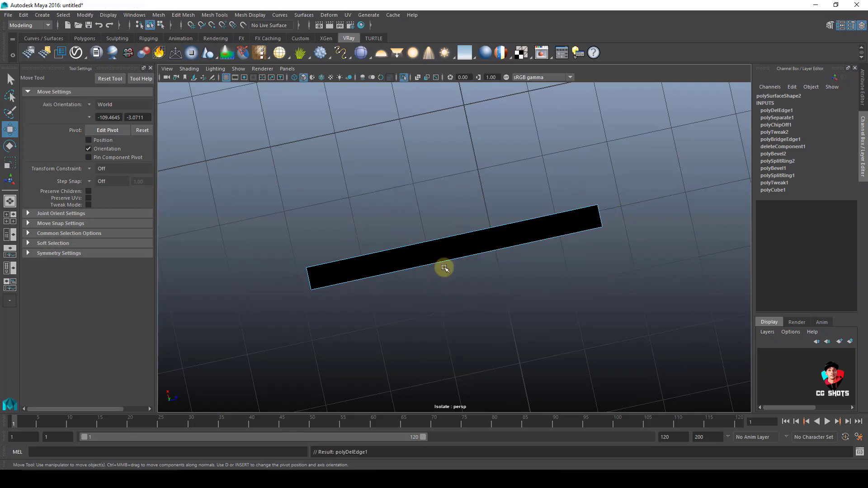
Extrude the strip into a solid bar and move it about 0.2 in down below the frame
alt+drag(444, 267, 426, 164)
key(F8)
key(ctrl+e)
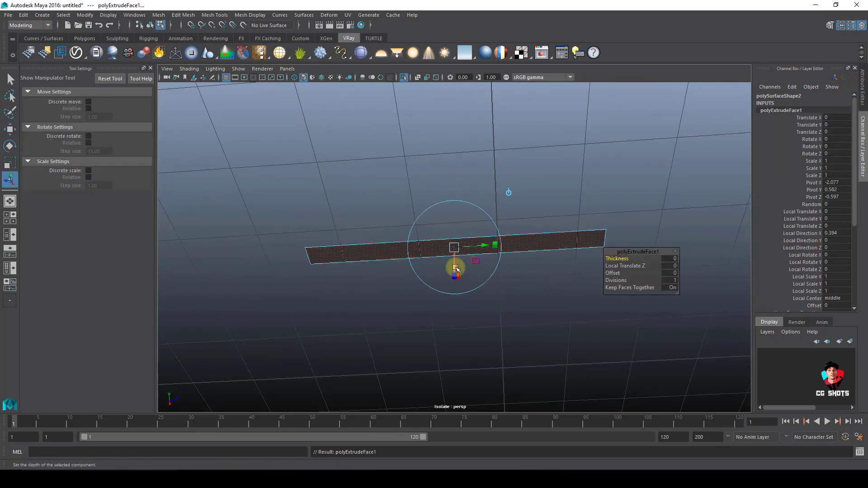
drag(455, 269, 457, 277)
key(F8)
key(w)
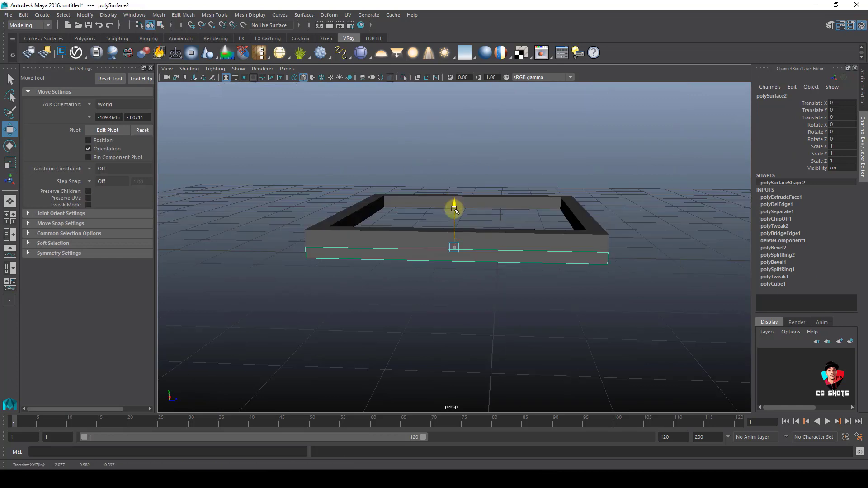
drag(454, 205, 457, 217)
Split and bevel the bar across its middle, and scale the two edge loops outward along Z to sit near its ends
key(F10)
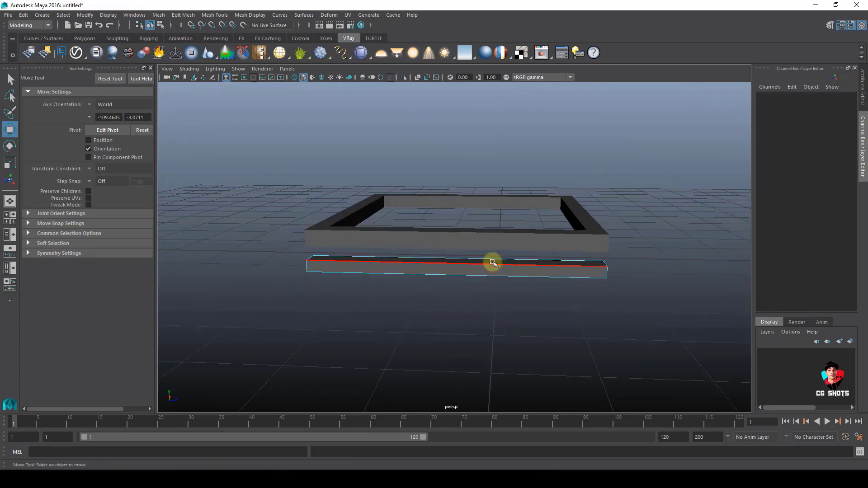
click(494, 262)
ctrl+right_drag(552, 170, 583, 356)
shift+right_click(532, 140)
shift+right_drag(532, 140, 542, 141)
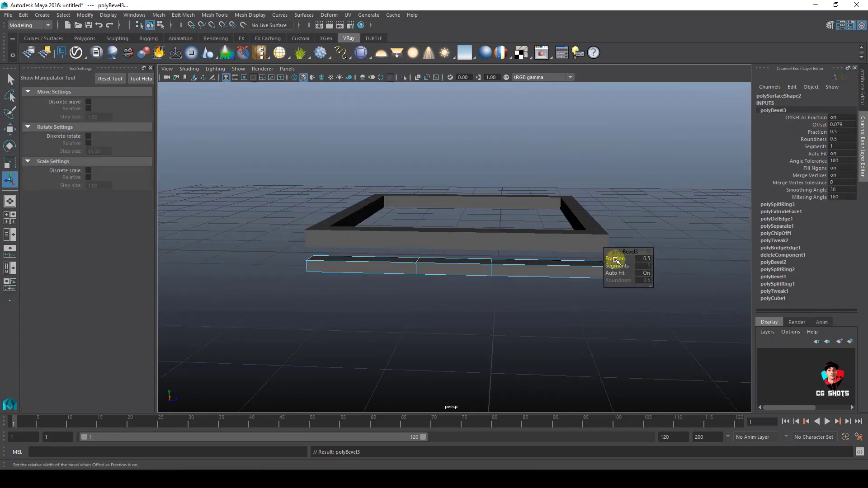
drag(617, 260, 584, 277)
click(532, 269)
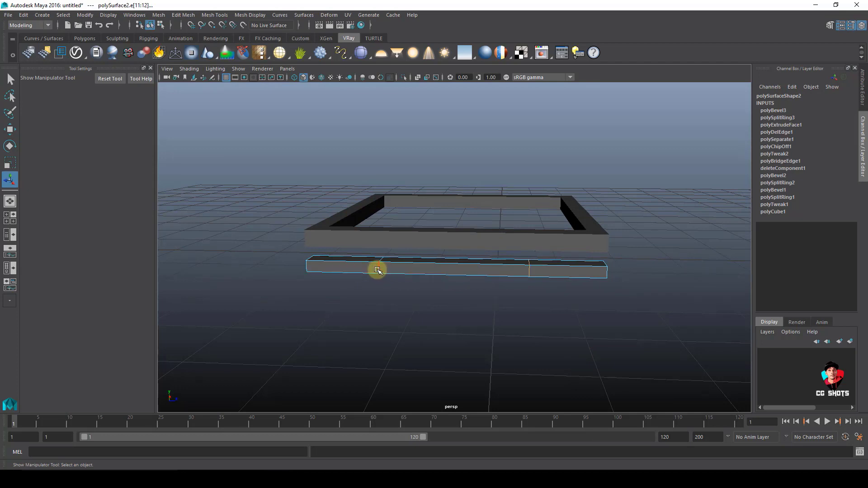
key(r)
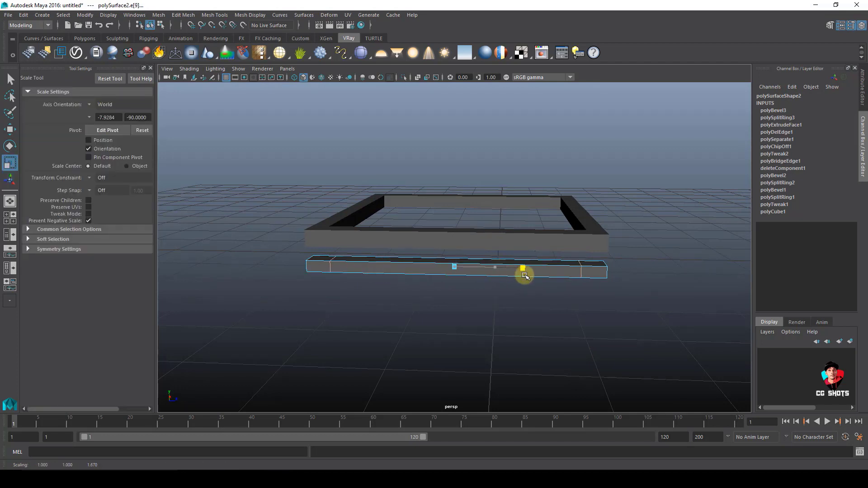
key(w)
Add an edge loop at the bar's centre and bevel it with a fraction of 0.5 to form a middle section
click(461, 273)
shift+right_drag(520, 227, 586, 312)
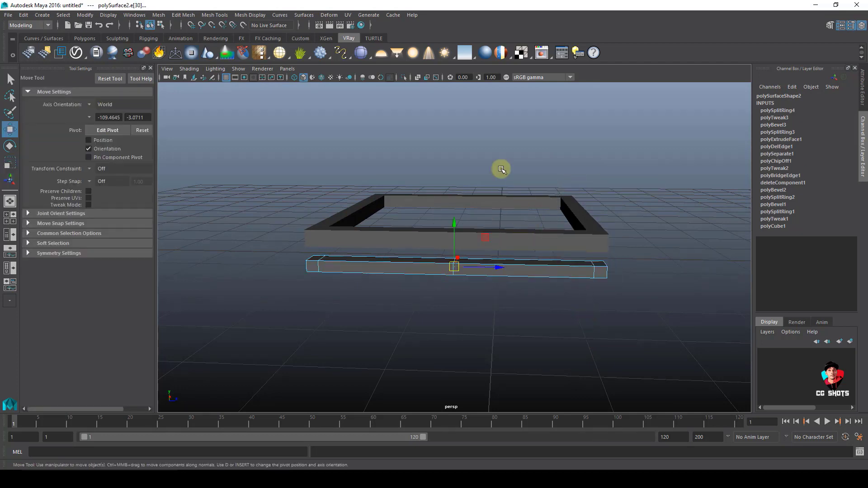
shift+right_drag(500, 169, 524, 168)
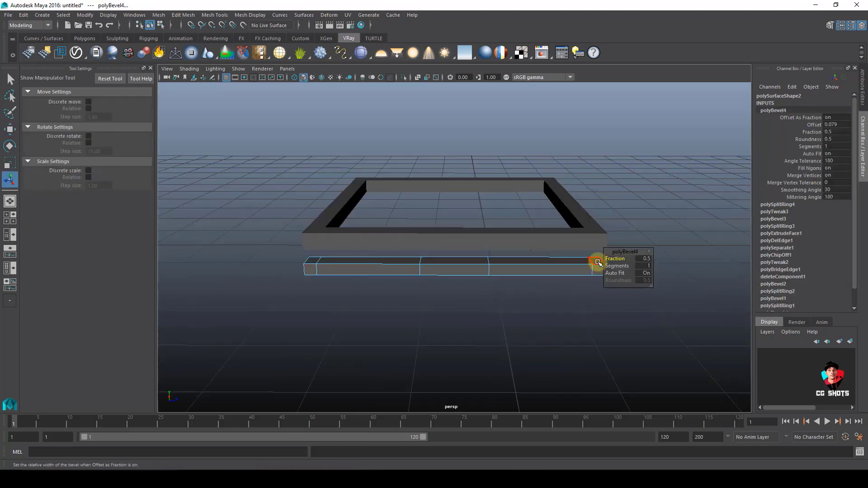
Extrude the top faces of the bar's two ends and middle section upward to meet the frame's underside
click(597, 261)
shift+click(316, 264)
alt+drag(316, 263, 442, 297)
key(ctrl+e)
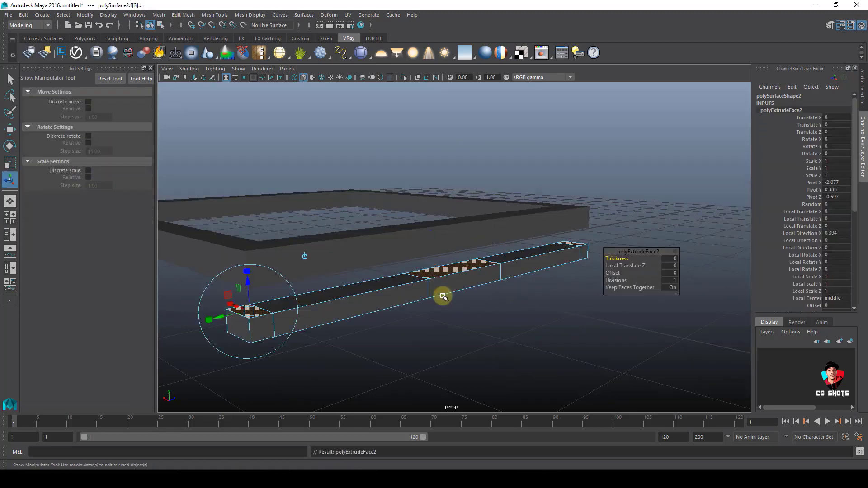
key(w)
click(456, 227)
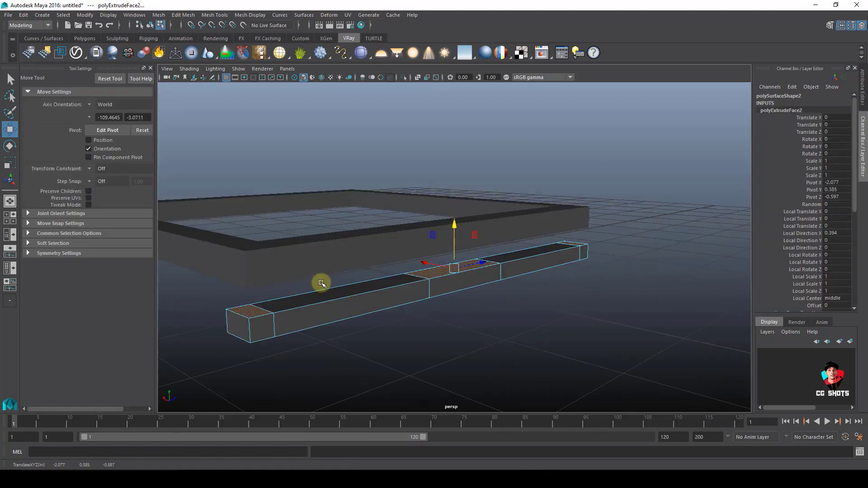
alt+drag(252, 290, 253, 281)
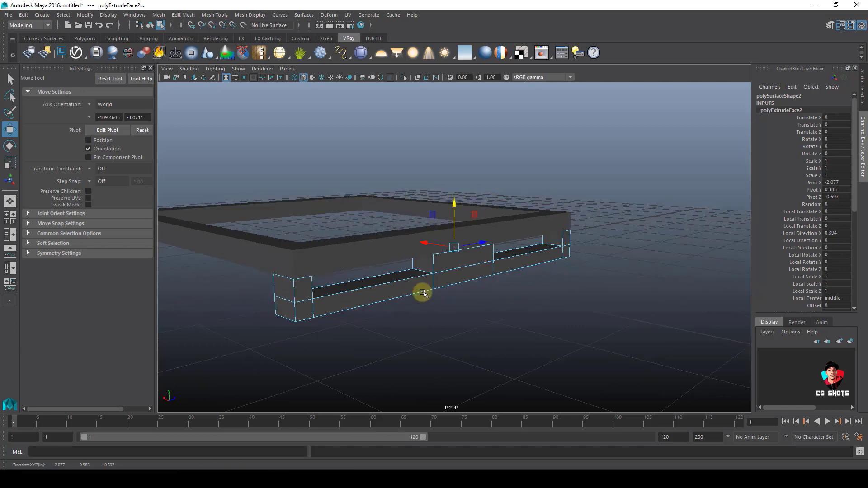
Duplicate the notched bar to the frame's opposite side, snapping its pivot to its outer lower corner and aligning it with the frame's edge
alt+drag(423, 293, 388, 283)
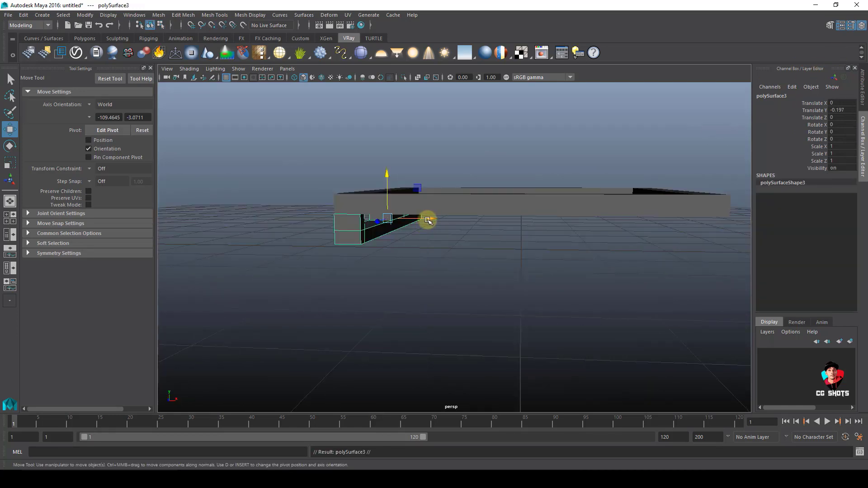
drag(428, 221, 661, 253)
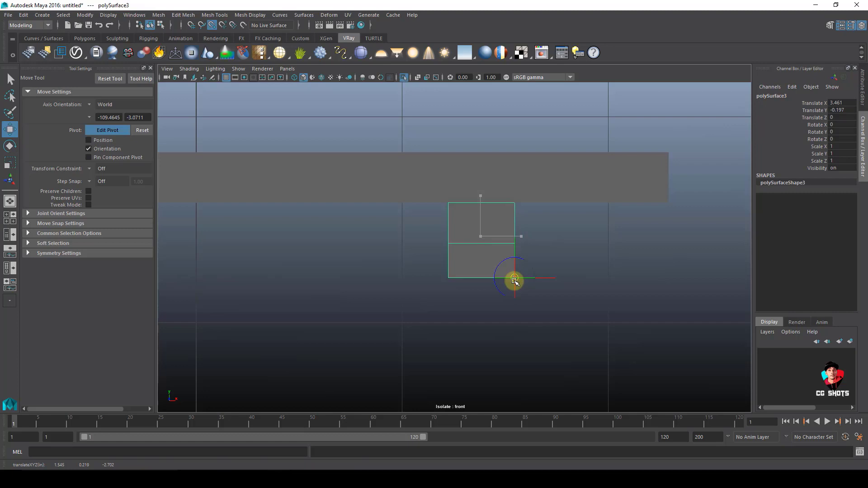
key(d)
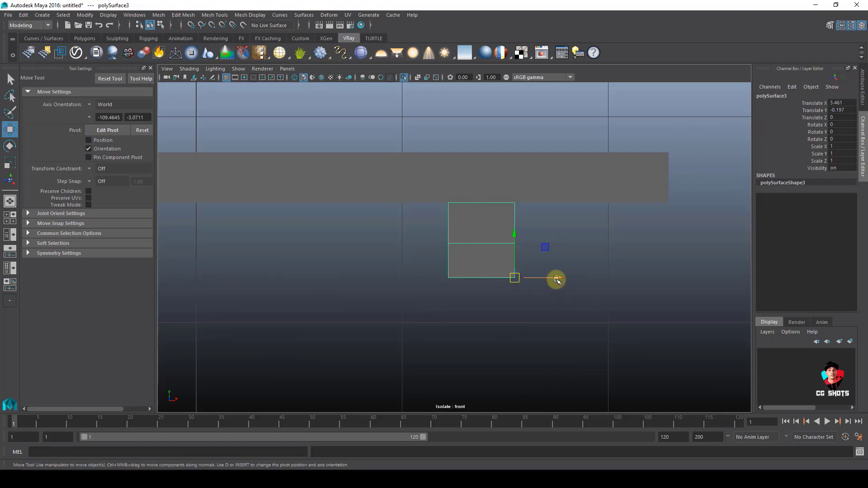
click(555, 278)
middle_drag(626, 234, 669, 202)
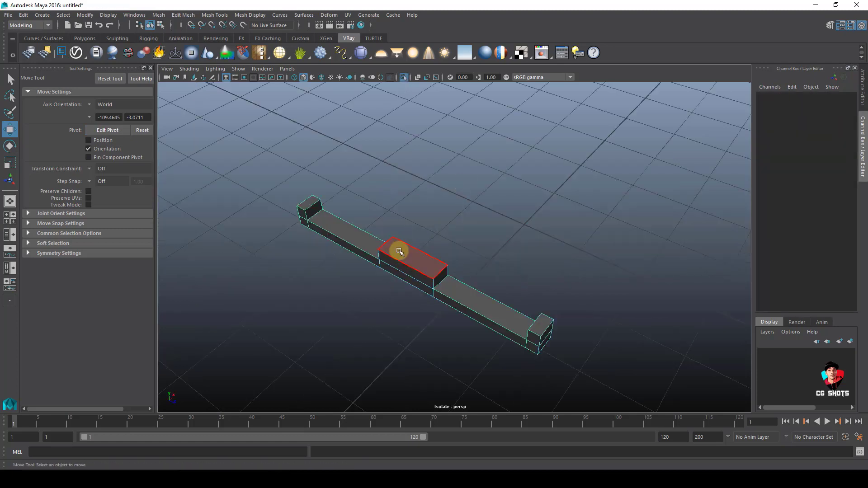
Extrude the frame opening's inner top edge across to the opposite inner edge, filling the opening with a flat face
click(398, 250)
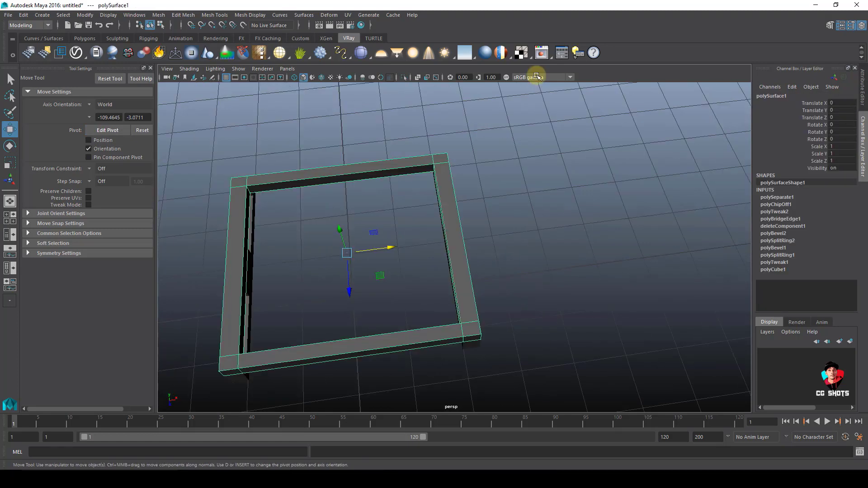
alt+drag(444, 204, 483, 190)
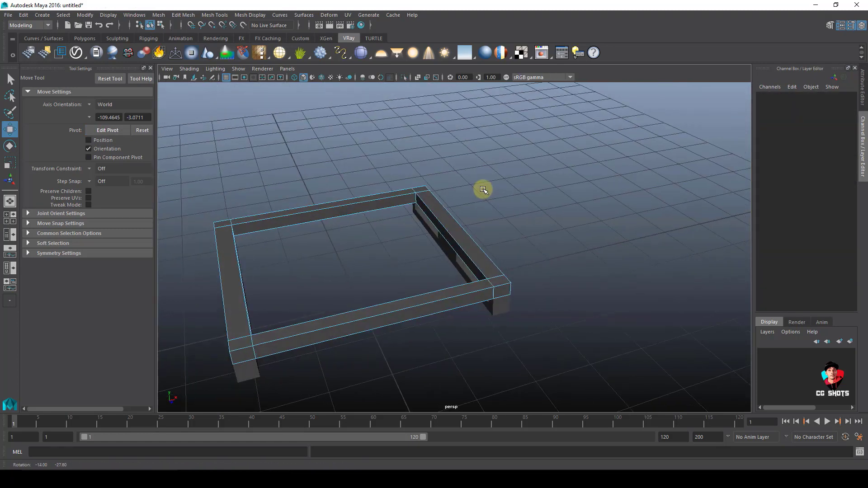
click(438, 219)
key(ctrl+e)
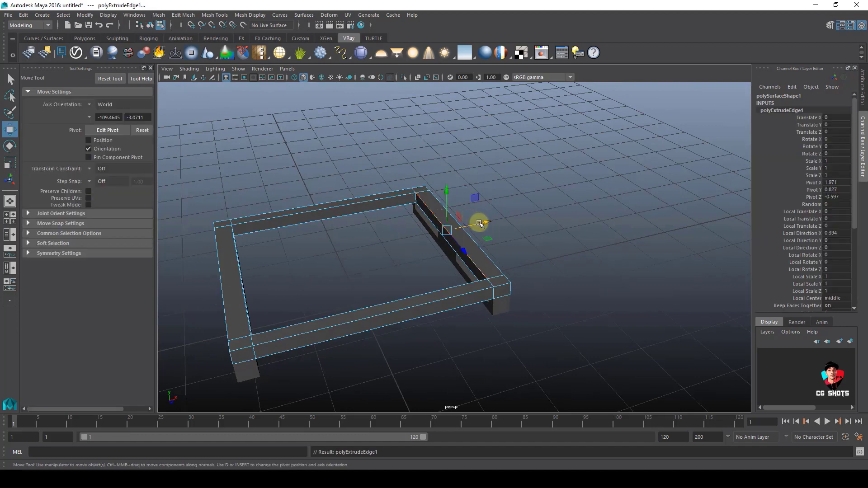
click(479, 223)
middle_drag(254, 332, 248, 335)
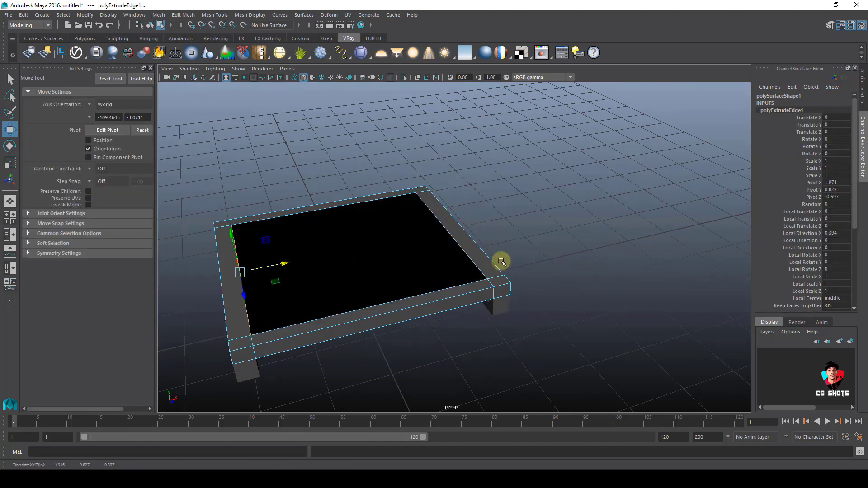
Extract the face filling the frame's opening as a separate object and centre its pivot
key(ctrl+F11)
shift+right_drag(548, 175, 547, 292)
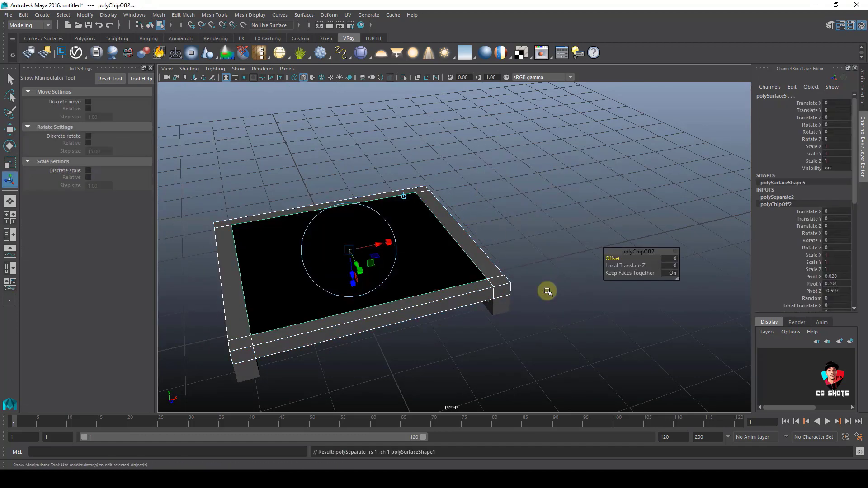
key(w)
right_drag(347, 227, 490, 93)
click(479, 116)
click(341, 258)
key(space)
click(330, 225)
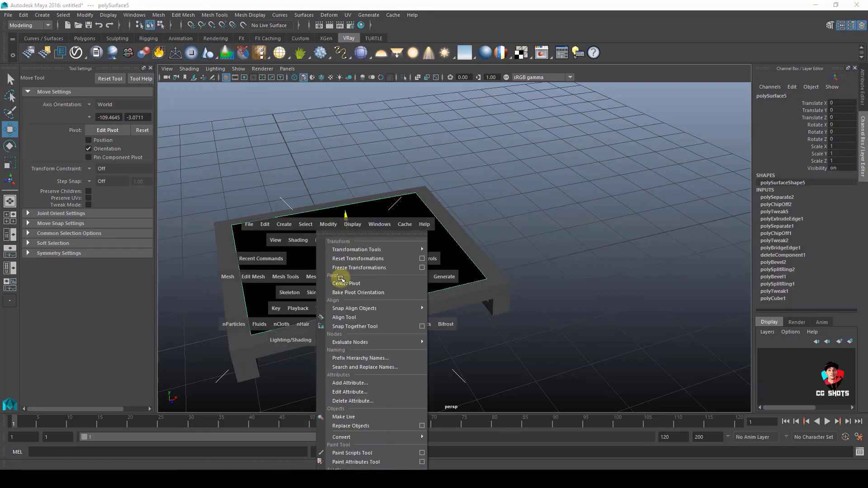
click(341, 280)
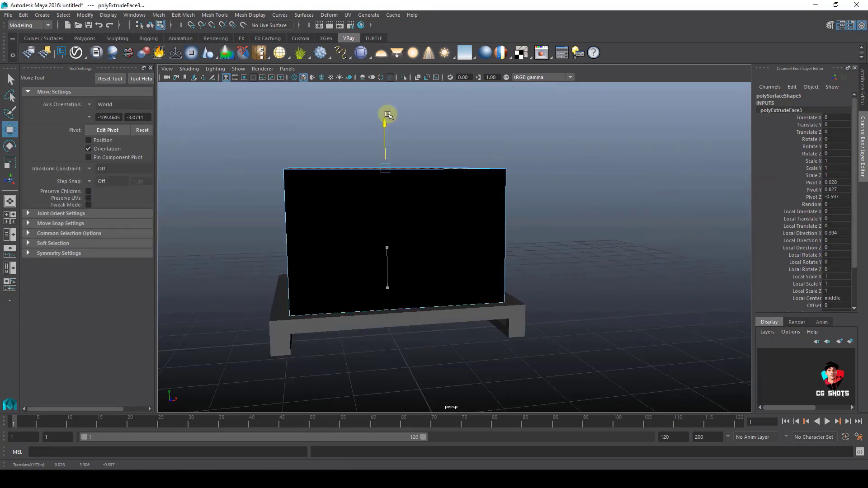
Extrude the extracted panel upward into a box on the pallet base and reverse the box's face normals
drag(386, 116, 388, 145)
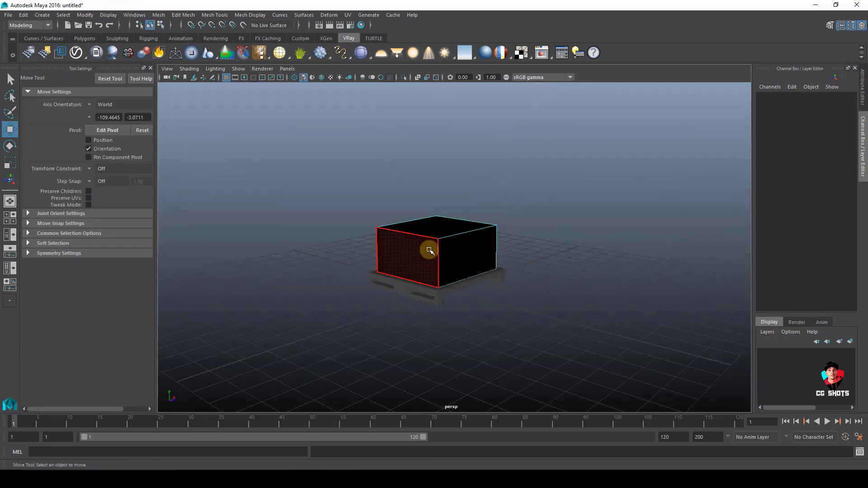
click(430, 248)
shift+right_drag(545, 192, 557, 207)
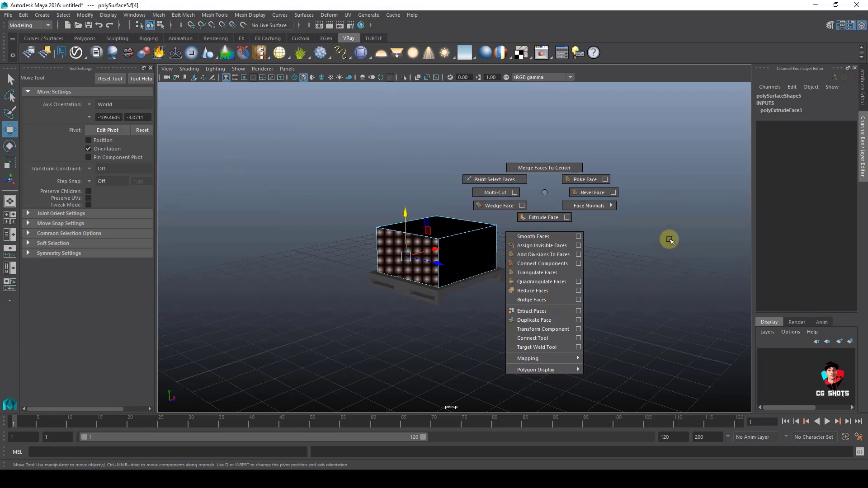
shift+right_drag(669, 240, 692, 208)
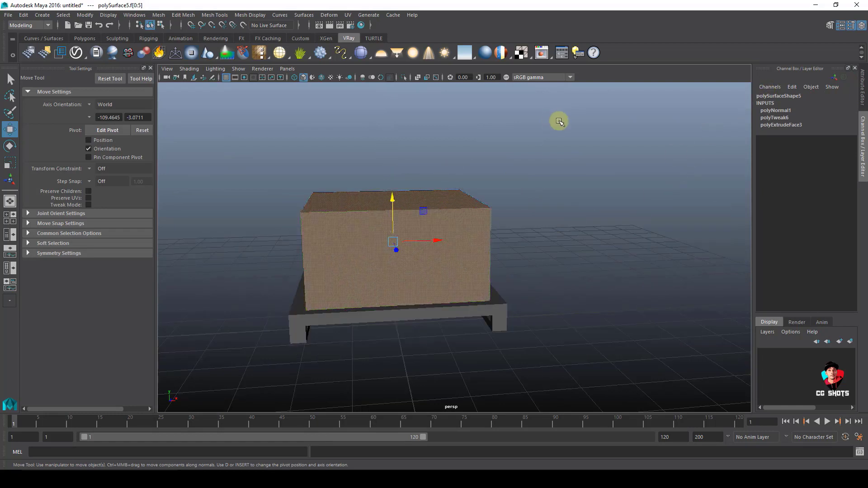
key(F8)
Insert an edge loop near one end of the box and extrude the band of faces around that end
shift+right_drag(457, 229, 454, 211)
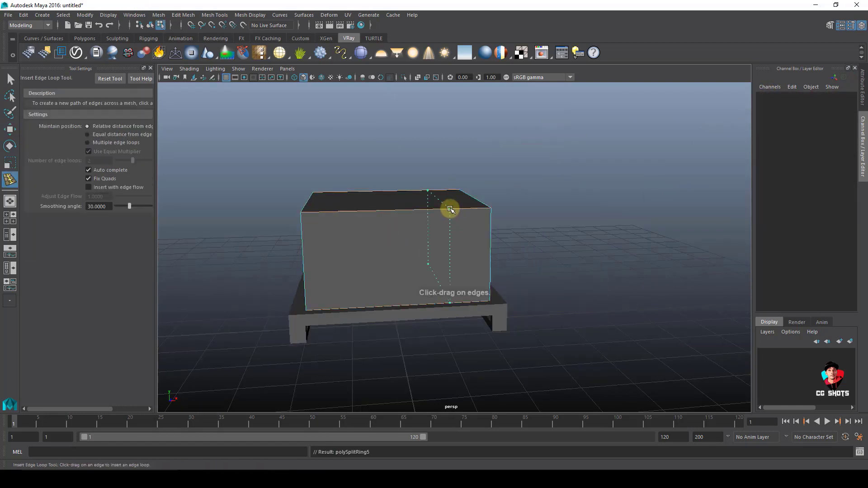
drag(450, 209, 450, 209)
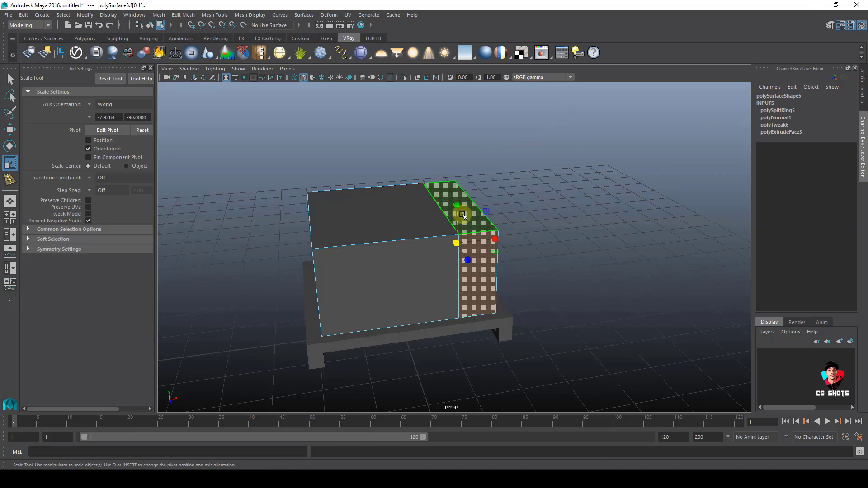
key(ctrl+e)
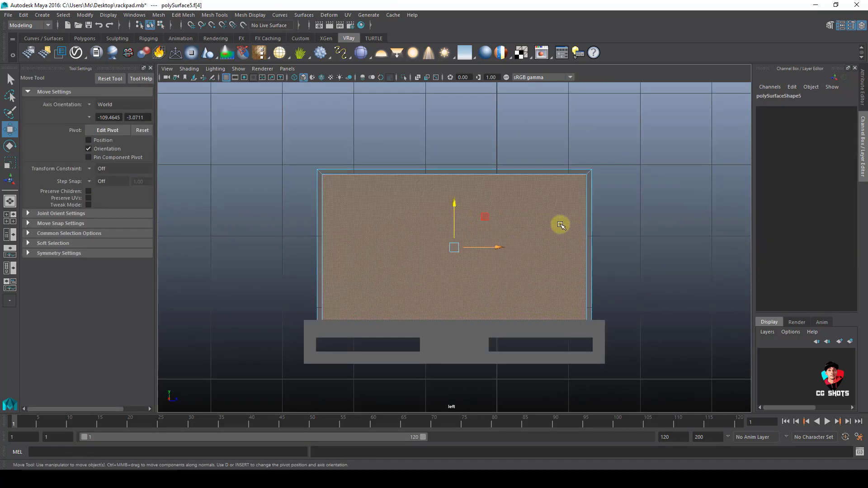
Extract the large inner face on the box's left side as a separate panel and centre its pivot
shift+right_drag(561, 224, 596, 316)
right_drag(546, 211, 603, 190)
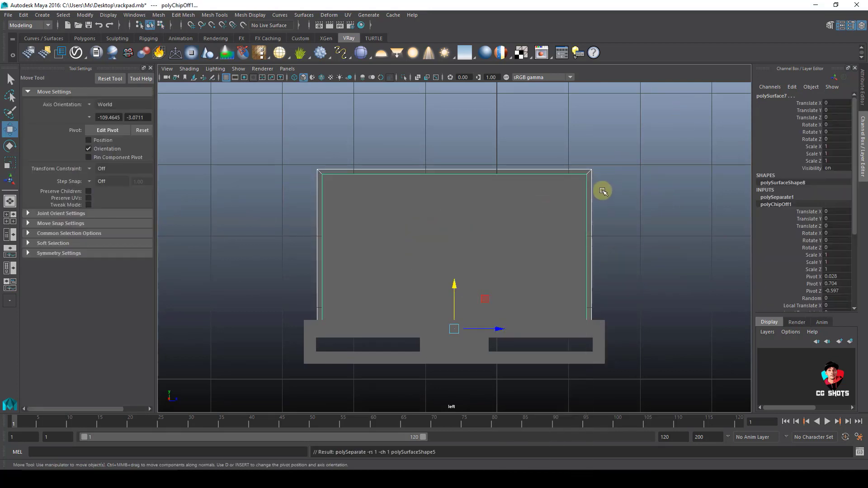
click(591, 171)
key(space)
click(510, 194)
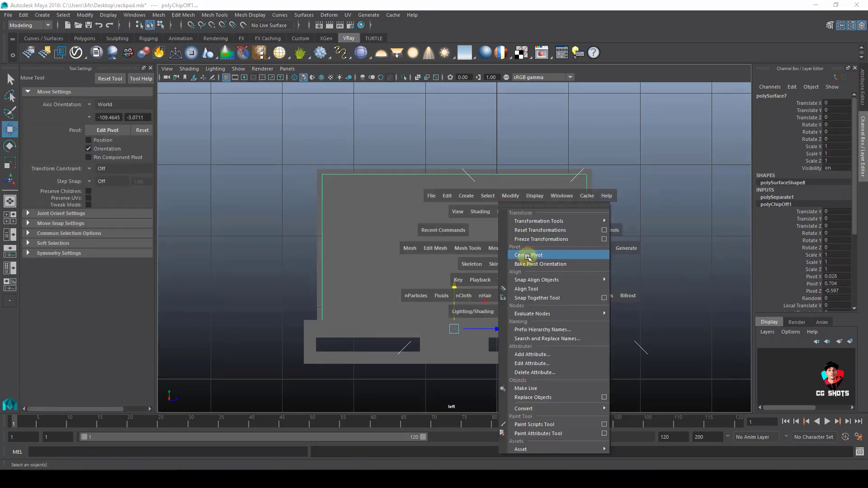
click(525, 255)
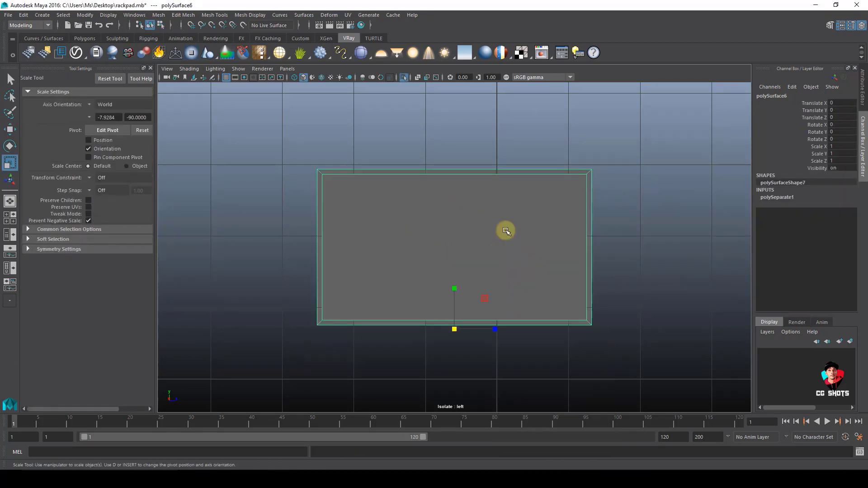
Split and bevel the isolated side panel down its middle, then extract the narrow vertical centre strip and centre its pivot
right_drag(506, 231, 502, 199)
click(470, 175)
shift+right_drag(449, 189, 611, 358)
shift+right_drag(511, 227, 563, 320)
click(550, 192)
key(space)
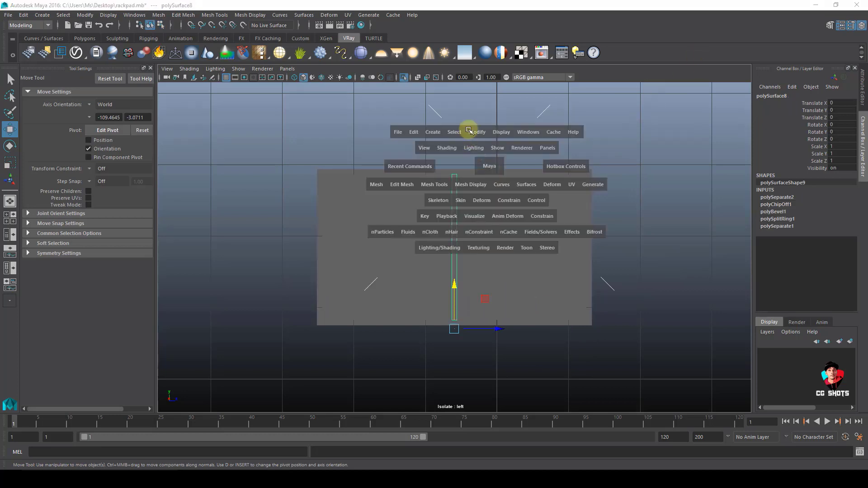
drag(475, 132, 493, 192)
key(r)
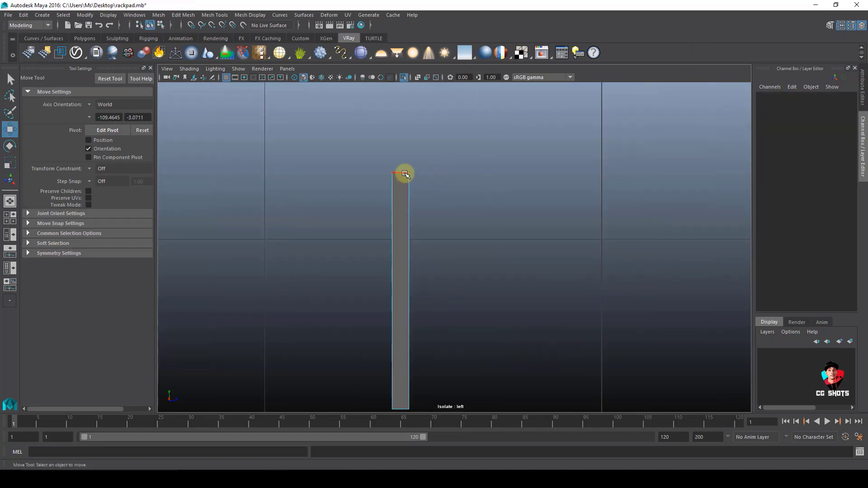
Split the strip lengthwise down its middle and scale the centre edge along Y so both ends become pointed
click(405, 173)
ctrl+right_drag(506, 150, 407, 185)
key(r)
drag(401, 251, 402, 246)
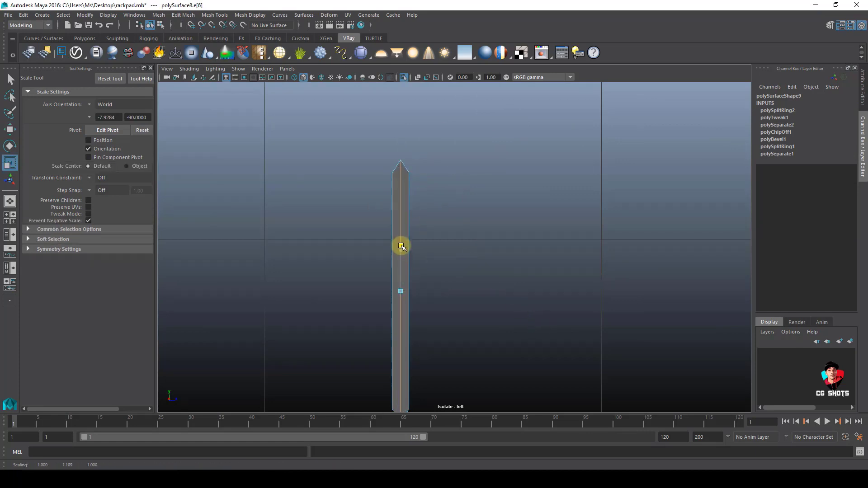
Extrude the strip's upper side edges outward along Z and lower their outer ends to form an arrow with slanted arms
ctrl+right_drag(519, 163, 781, 441)
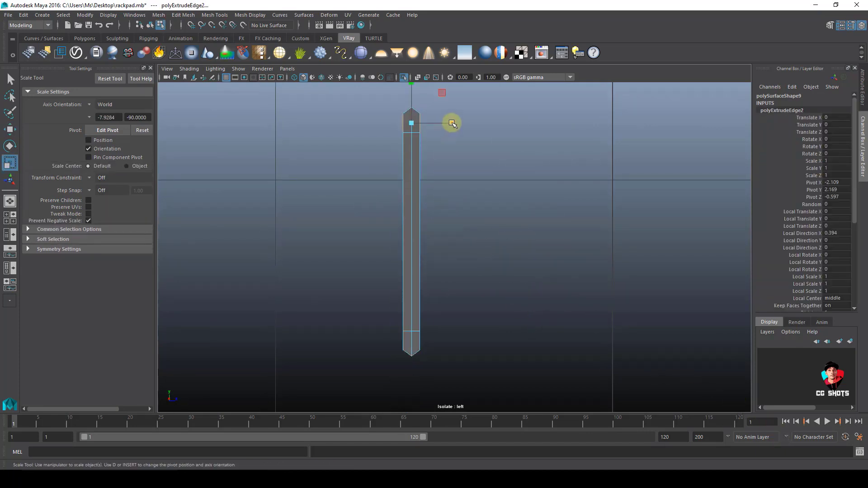
drag(453, 123, 618, 158)
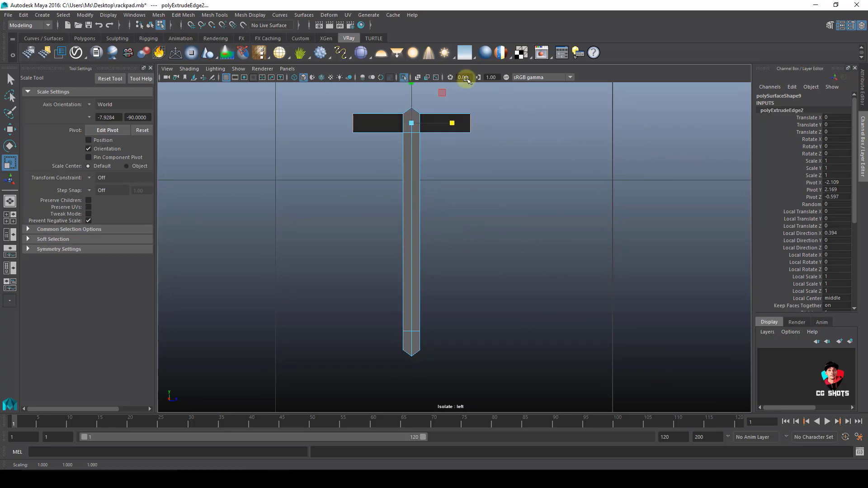
key(w)
drag(411, 92, 411, 123)
Delete the faces of the arrow shape's left half, including its arm
right_drag(421, 244, 425, 285)
click(408, 305)
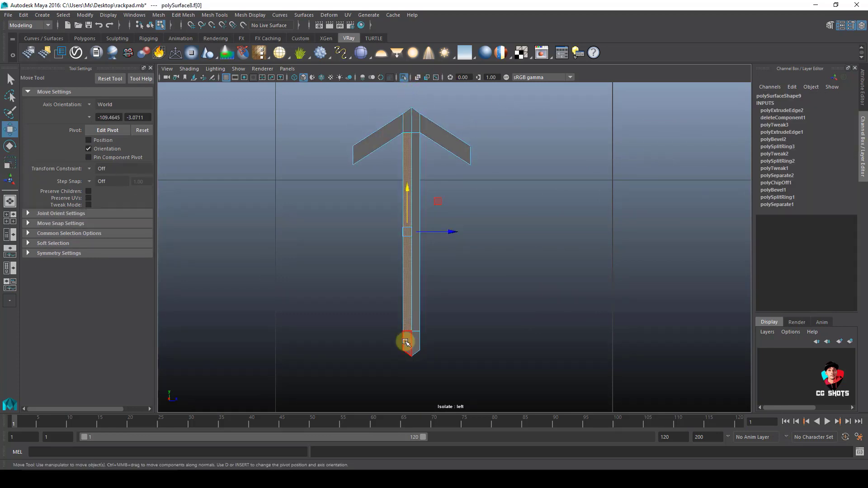
shift+click(412, 145)
key(Delete)
Rotate the end edge of the remaining arm and extrude it downward to form a long vertical outer leg
click(465, 152)
key(e)
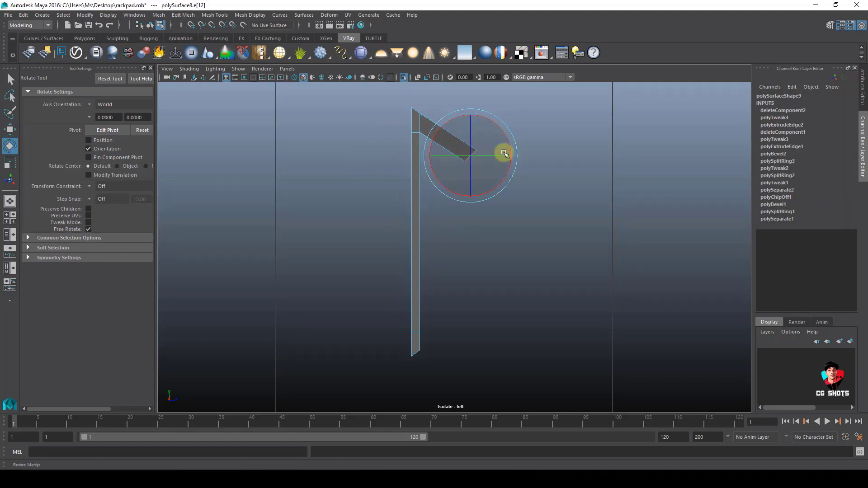
key(w)
alt+middle_drag(430, 200, 393, 181)
key(ctrl+e)
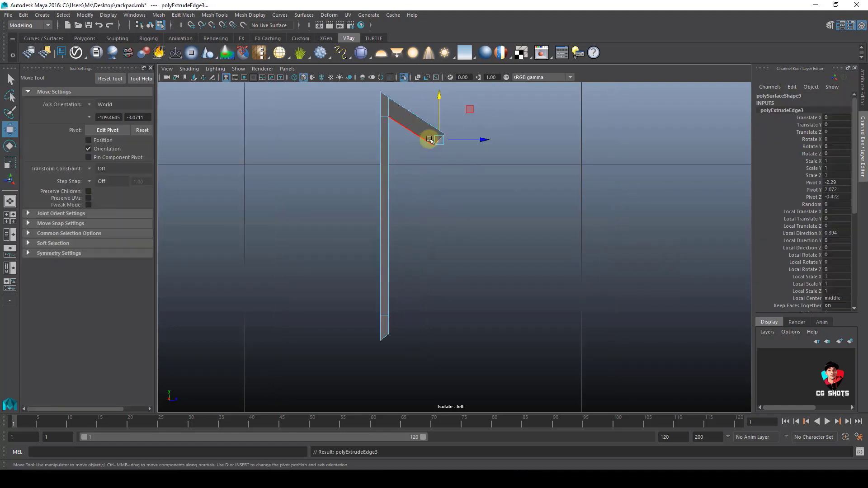
drag(429, 138, 443, 244)
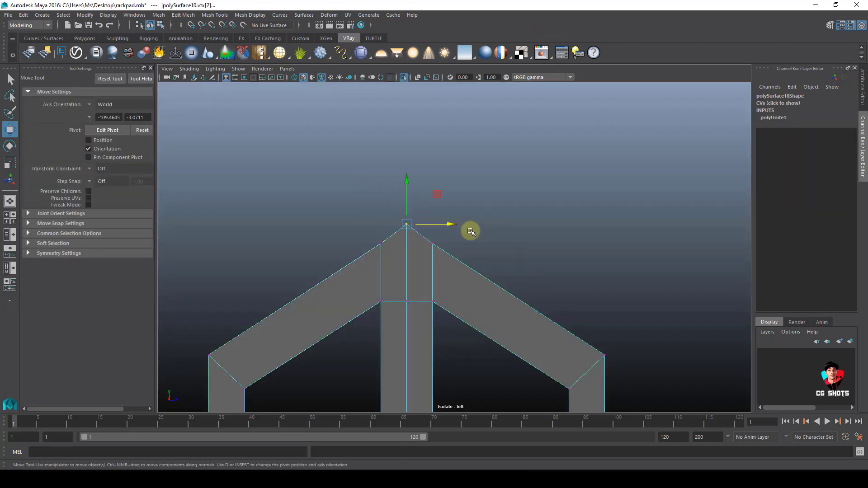
Merge the overlapping vertices along the centre seam of the combined, symmetrical shape, from its peak to its lower tip
shift+right_drag(419, 330, 427, 349)
alt+middle_drag(426, 348, 397, 213)
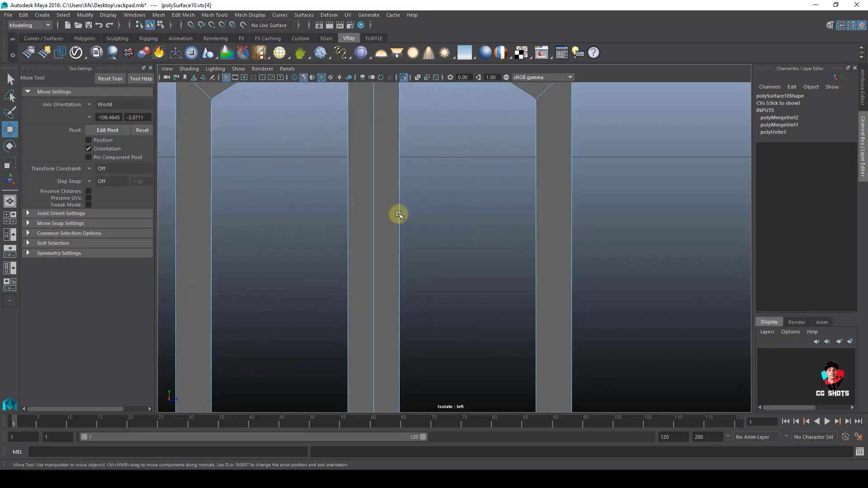
alt+middle_drag(393, 361, 371, 186)
drag(371, 185, 396, 225)
drag(373, 263, 394, 316)
alt+middle_drag(384, 135, 387, 235)
drag(378, 270, 398, 321)
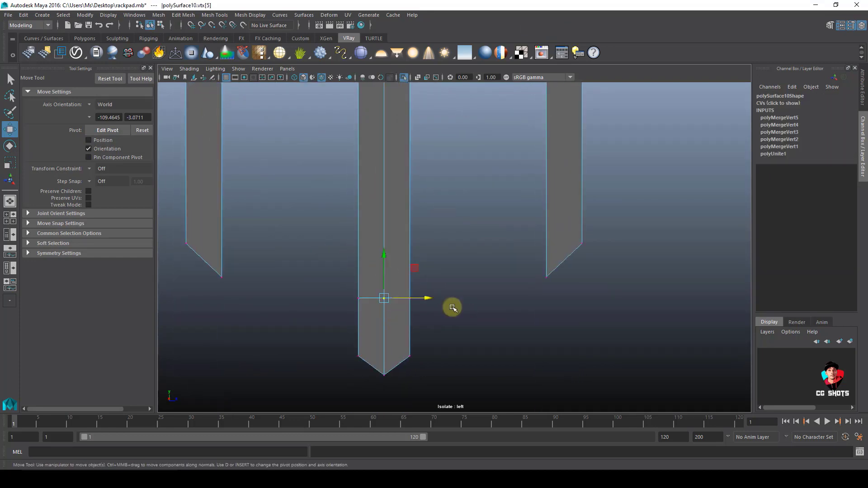
alt+middle_drag(450, 229, 396, 125)
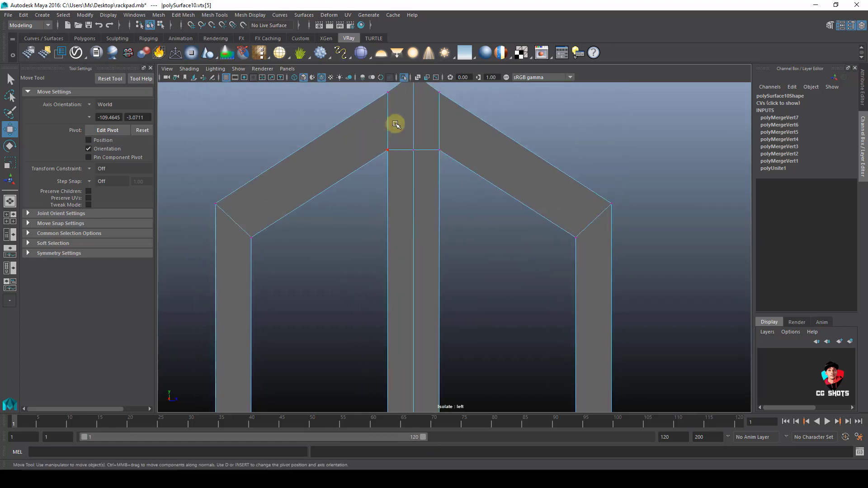
alt+middle_drag(425, 176, 428, 261)
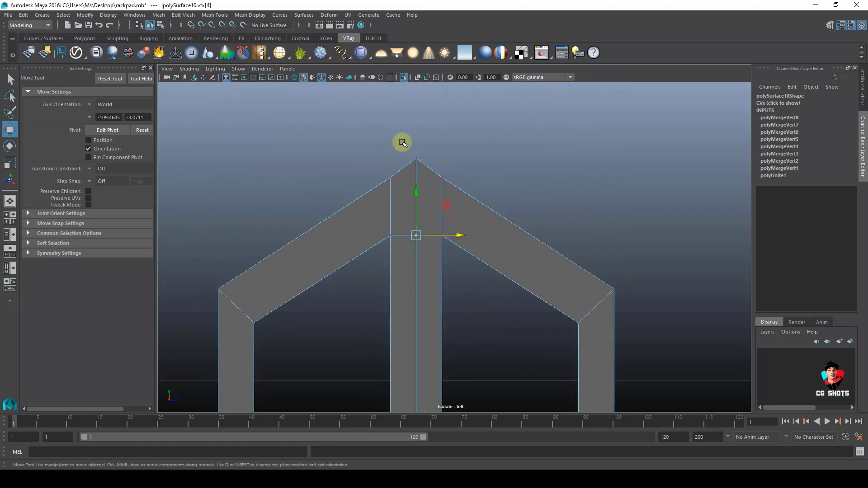
click(417, 198)
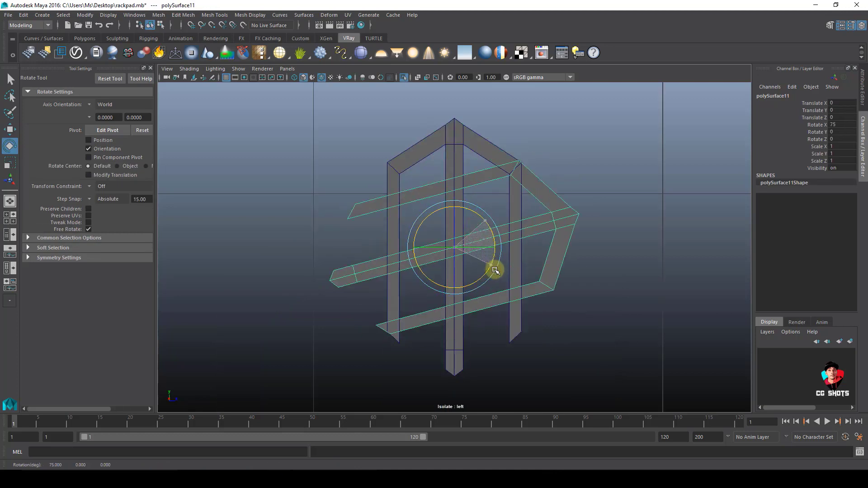
Rotate the duplicate shape -180 degrees around X and delete the faces of its centre bar
drag(495, 269, 659, 217)
key(w)
key(F11)
drag(618, 102, 659, 314)
key(Delete)
Set the upside-down copy's Translate Z to 0 to line it up with the original shape
click(695, 216)
click(843, 117)
text(0)
key(Return)
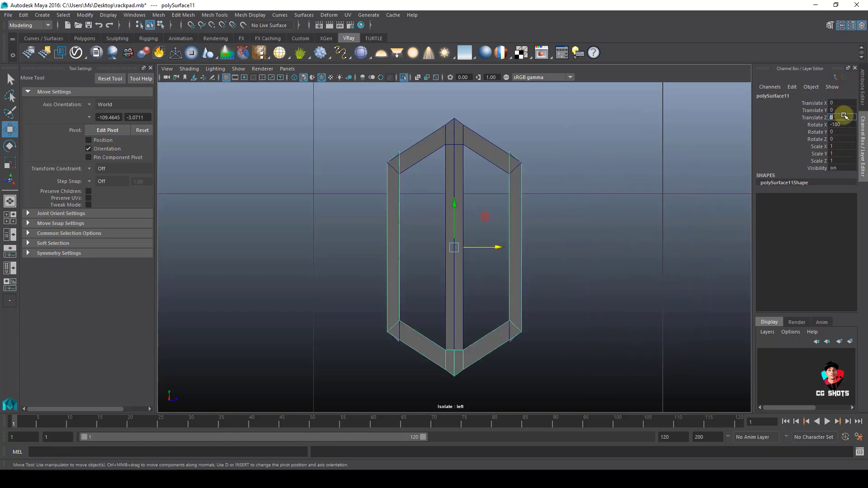
Scale the upside-down copy narrower along Z to fit between the original's outer legs, and move it down
key(r)
drag(497, 246, 476, 247)
key(w)
drag(455, 204, 458, 233)
Scale the long leg edges of the narrow inner copy inward along Z
key(F10)
click(486, 223)
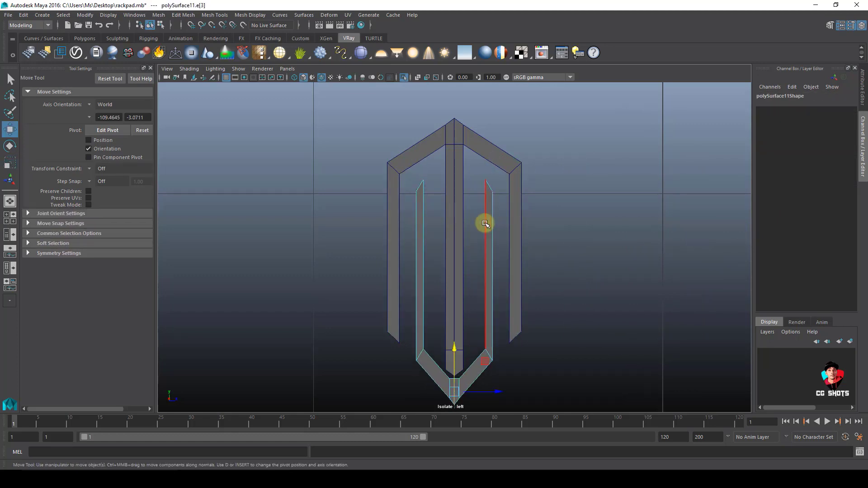
shift+click(415, 248)
key(r)
drag(496, 265, 486, 263)
Extrude the combined ornament's faces outward by about 0.025 along local Z and bring the rest of the model back into view
right_drag(584, 128, 588, 286)
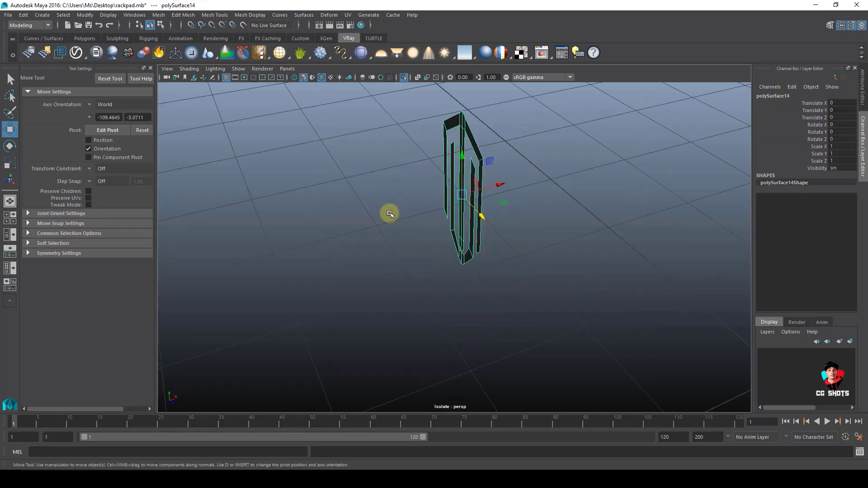
key(ctrl+e)
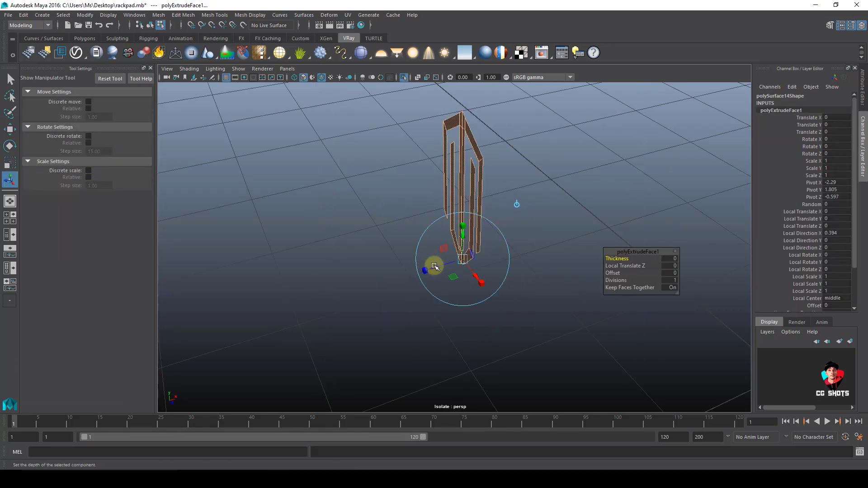
drag(441, 263, 430, 265)
key(ctrl+1)
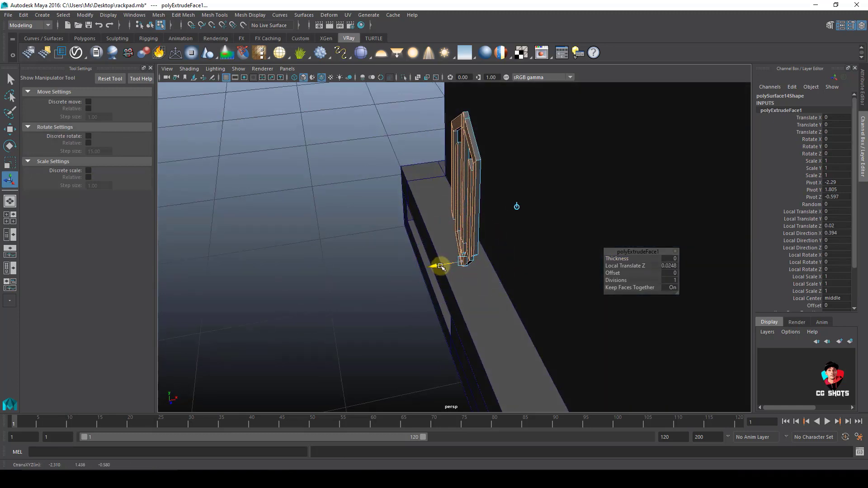
Isolate the box's end frame and fill its empty opening by bridging the opposite upper and lower inner edges
key(w)
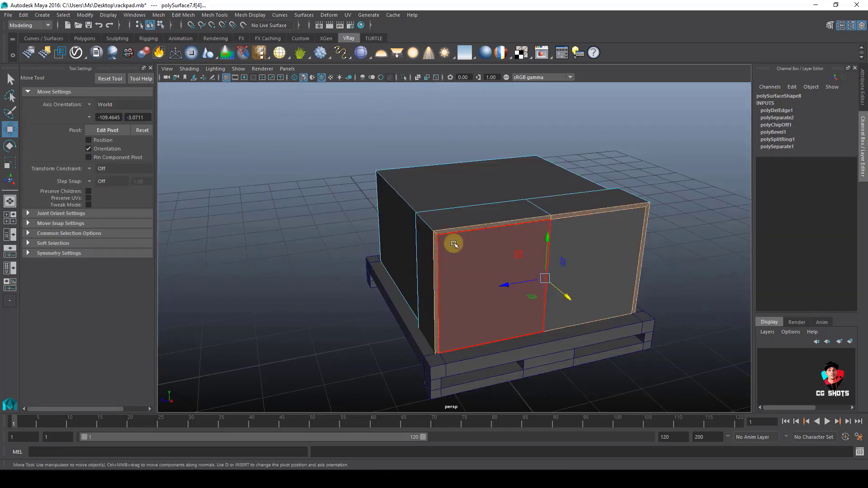
right_drag(369, 194, 387, 319)
key(ctrl+1)
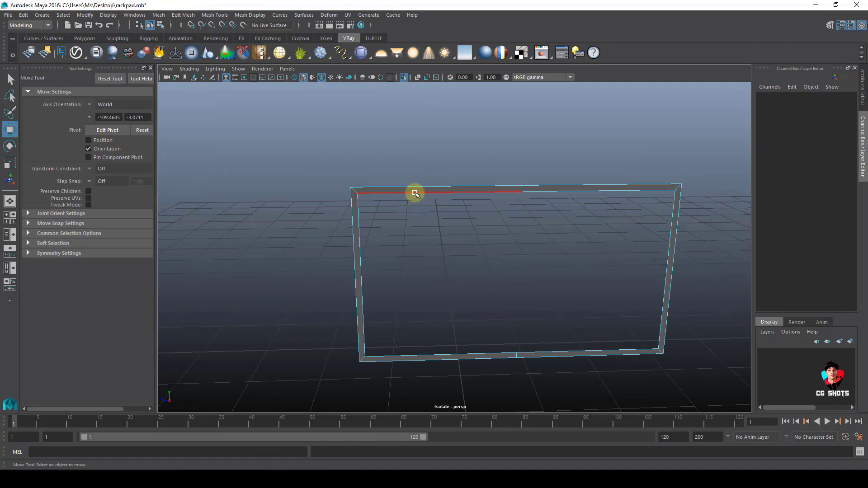
click(416, 194)
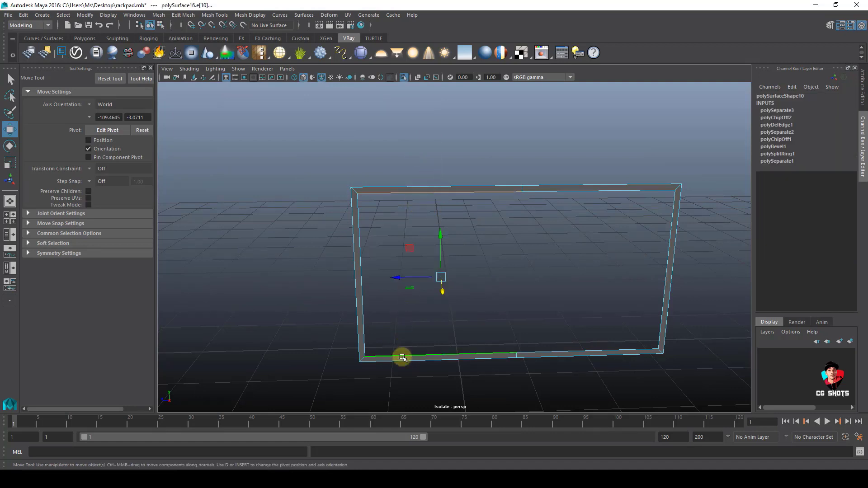
shift+right_drag(461, 188, 454, 283)
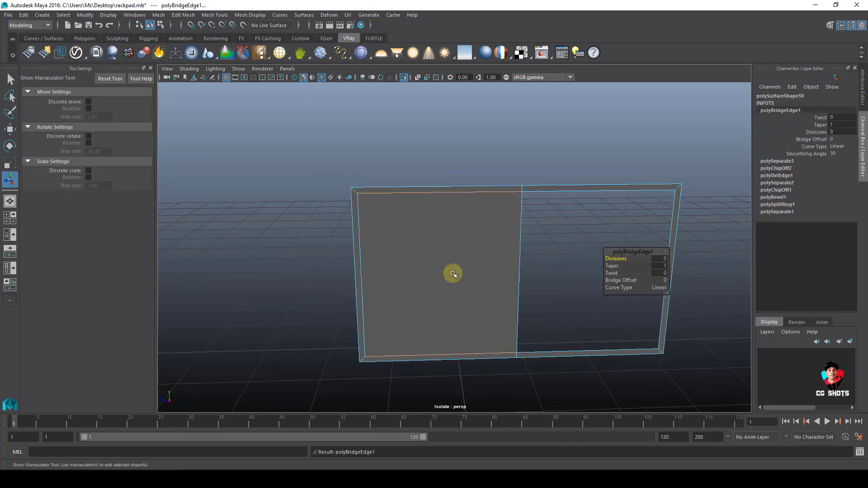
key(ctrl+1)
Scale the separate end panel into a thin vertical strip and extrude its upper edge up past the top of the box
click(415, 272)
key(r)
key(w)
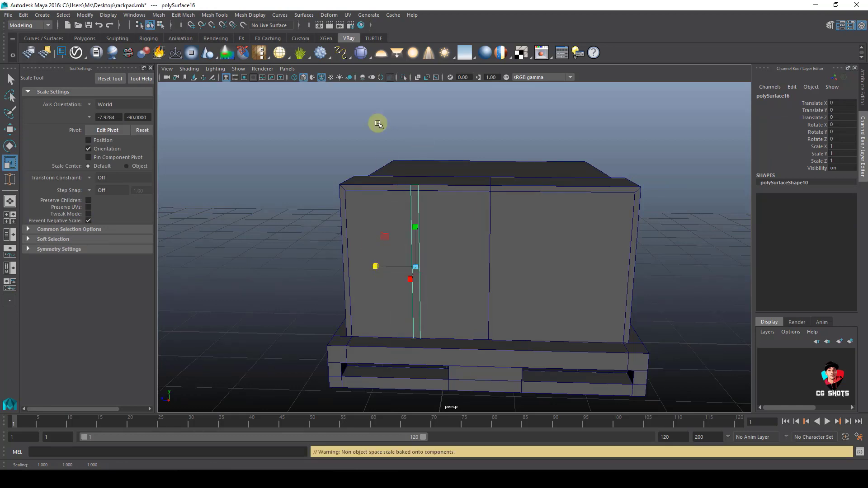
click(378, 122)
drag(425, 170, 425, 112)
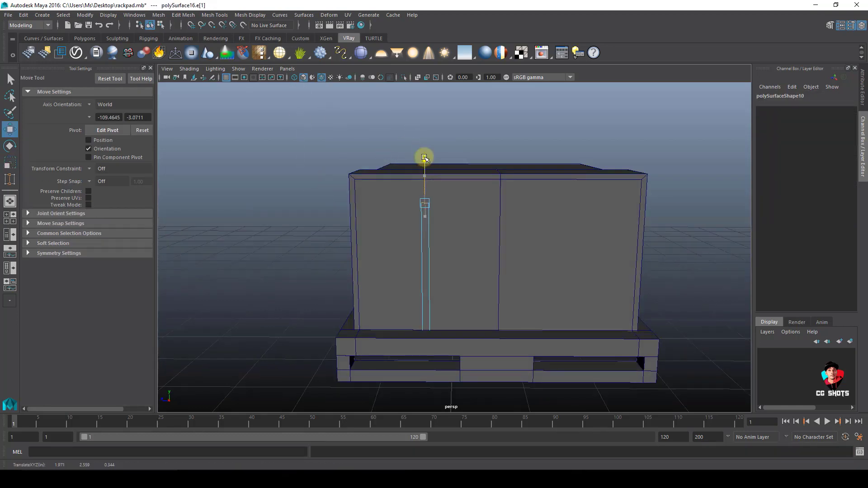
key(e)
key(w)
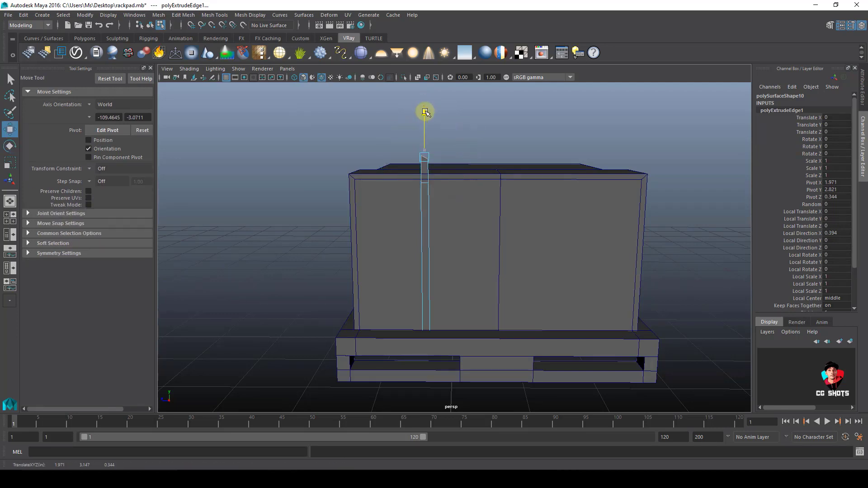
Extrude the strip's upper end into an angled bend toward the middle and on into a long horizontal arm
key(e)
key(w)
shift+drag(425, 113, 426, 116)
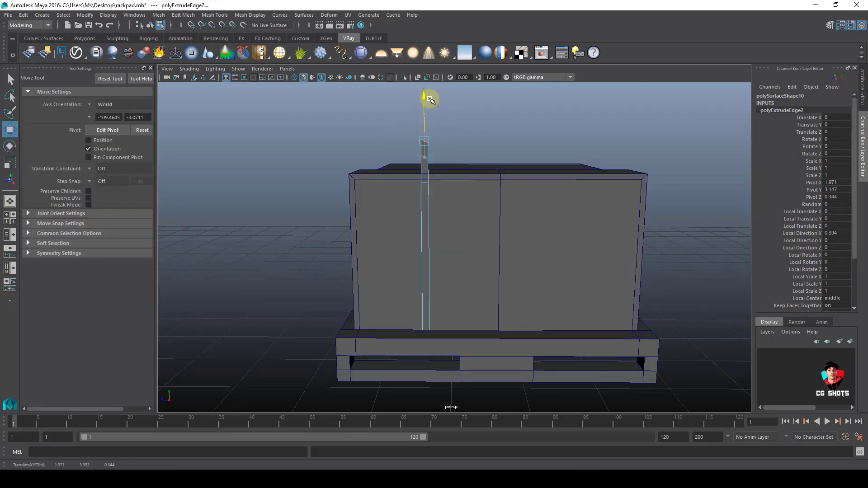
key(e)
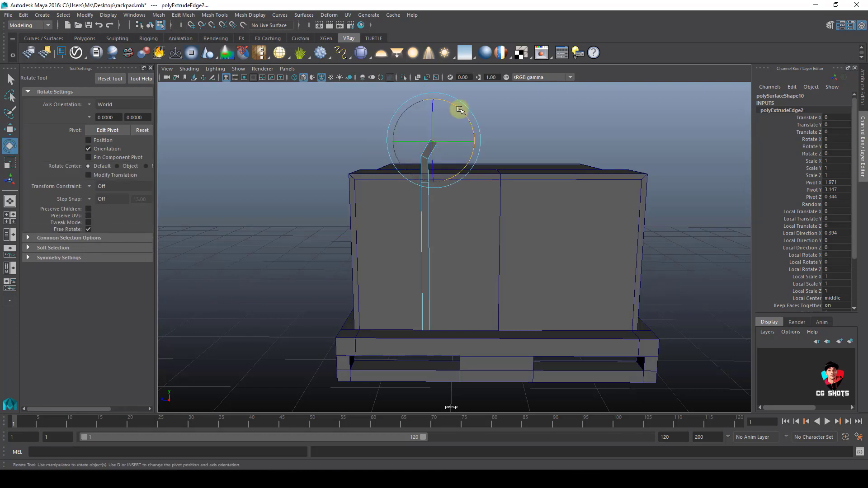
key(w)
drag(430, 97, 435, 103)
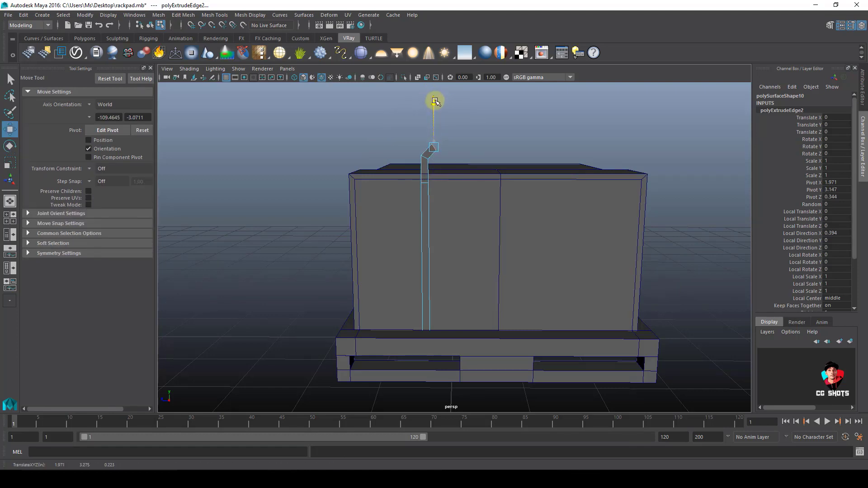
shift+drag(388, 147, 475, 152)
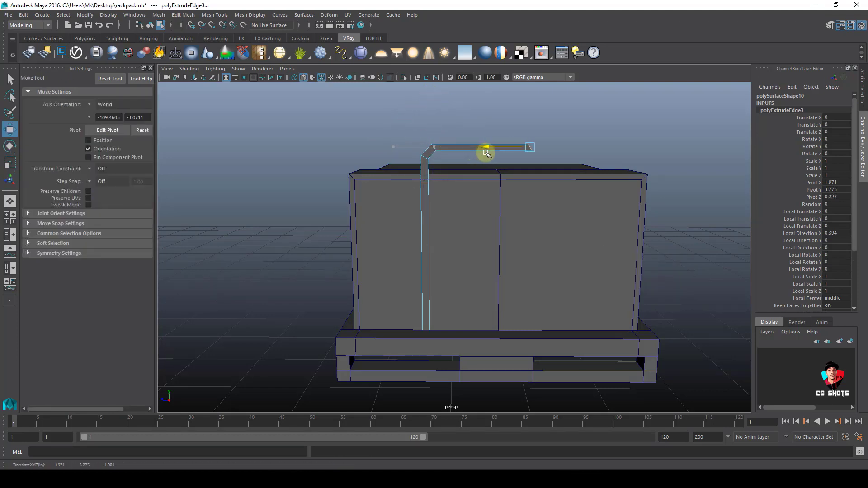
click(683, 149)
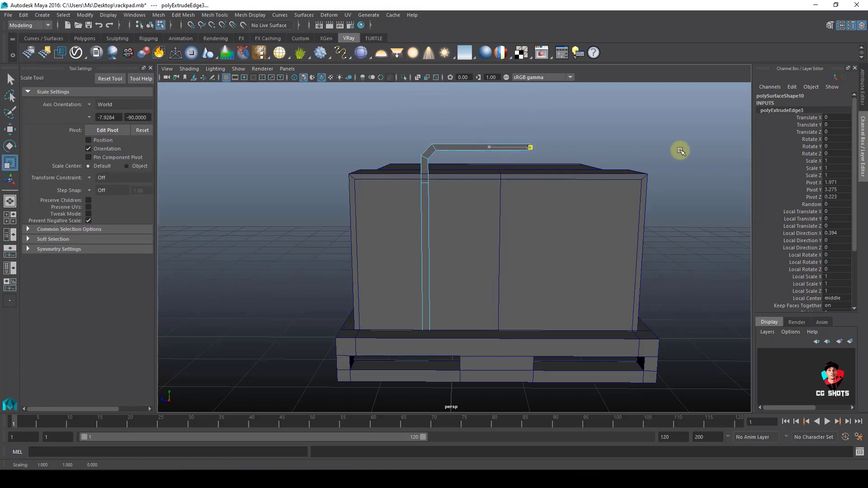
Isolate the bent strip, split its horizontal arm with an edge loop at mid-length and delete the outer half
key(F8)
key(ctrl+1)
scroll(539, 270, up, 1)
right_drag(539, 270, 539, 244)
click(479, 104)
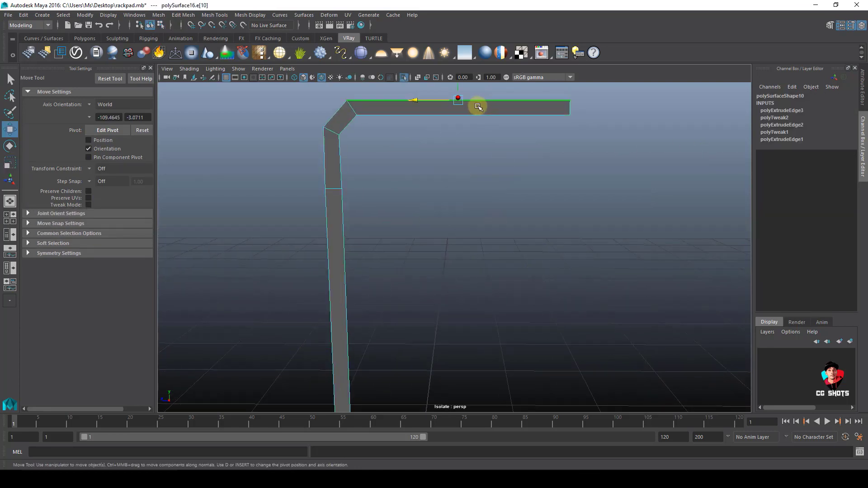
ctrl+right_drag(479, 107, 425, 131)
click(534, 108)
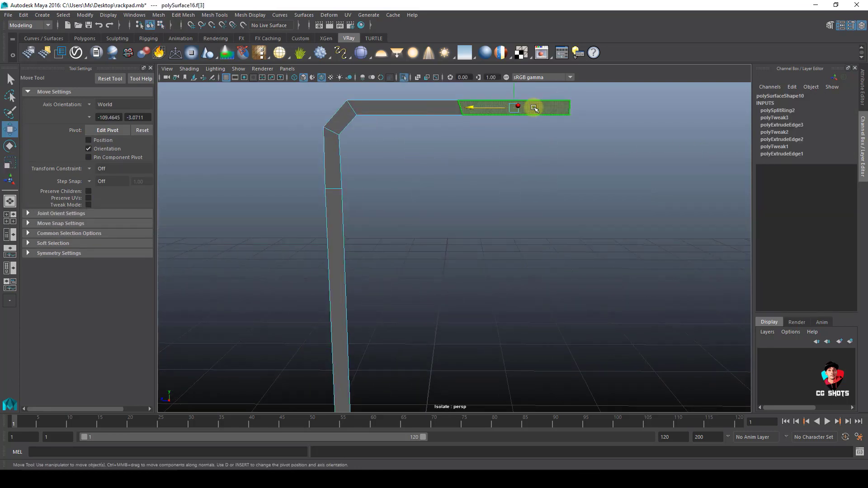
key(Delete)
Move the strip's inner edges along Z to make its vertical leg wider
click(434, 108)
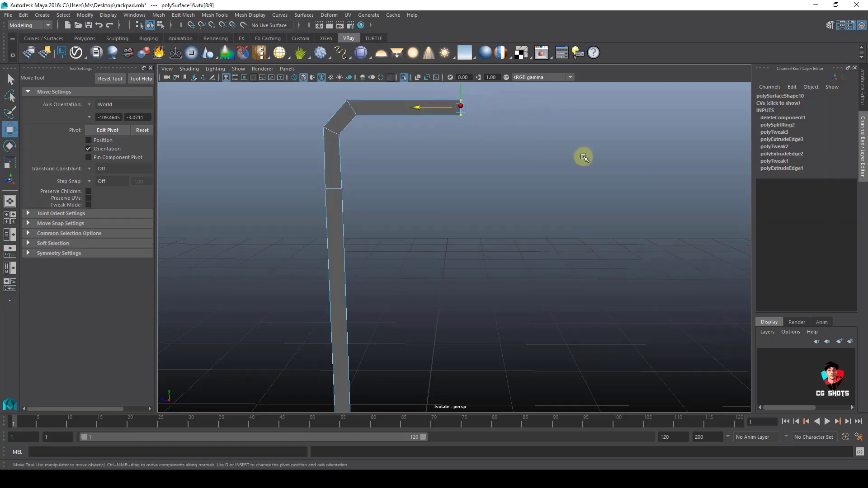
scroll(582, 155, down, 3)
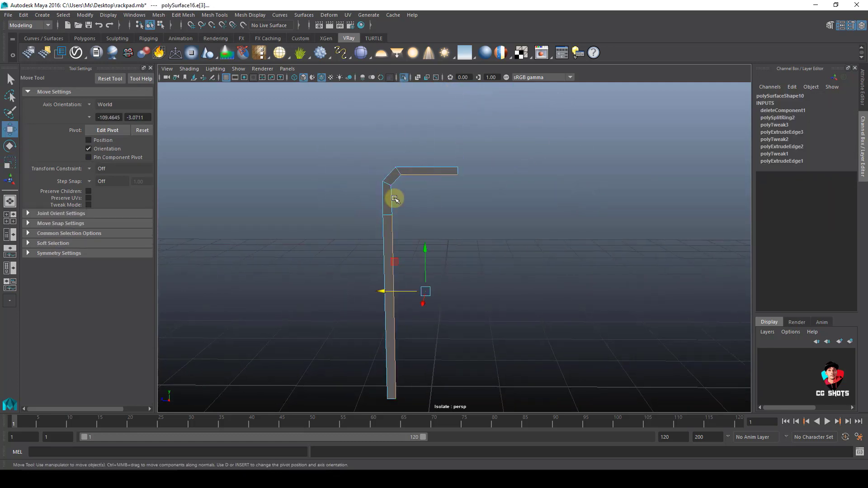
click(419, 175)
click(418, 174)
mouse_move(403, 284)
mouse_down()
mouse_move(386, 289)
mouse_move(394, 295)
mouse_up()
Lower the inner edge of the horizontal arm and snap its end vertex in line with the vertex above it
click(436, 175)
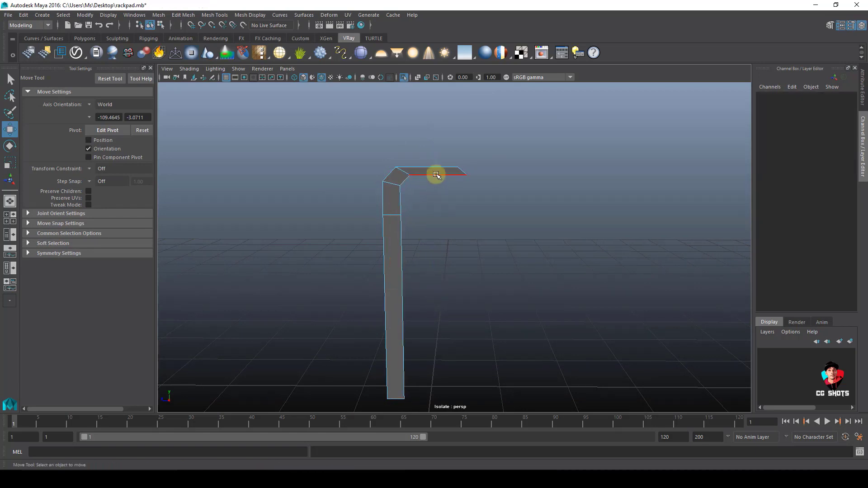
right_drag(475, 177, 441, 168)
click(466, 178)
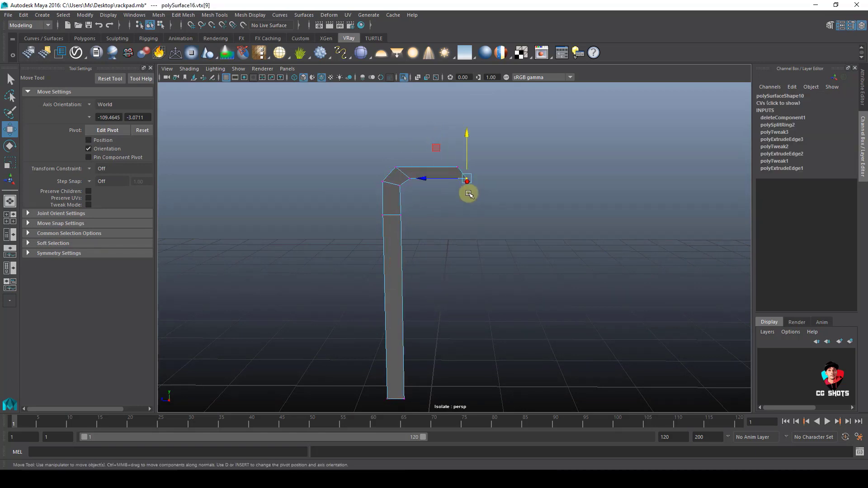
key(v)
drag(439, 179, 458, 173)
Mirror a duplicate of the half frame with Scale Z -1 and combine both halves into one arch
click(508, 194)
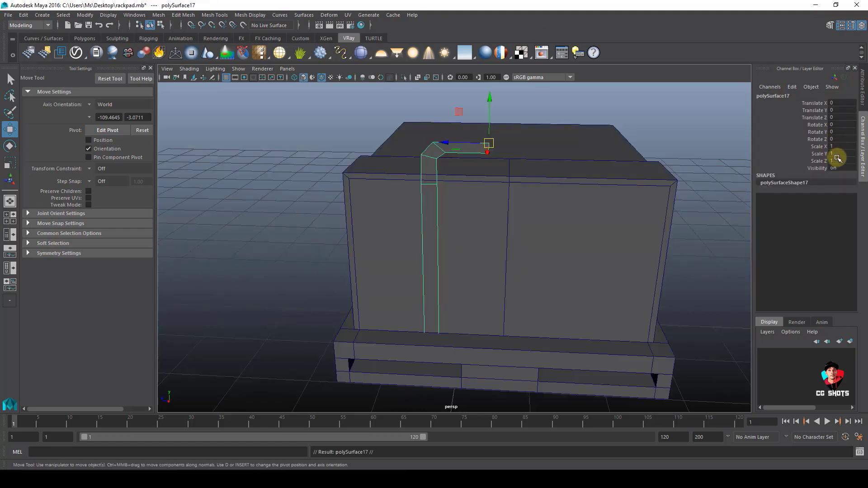
click(840, 162)
text(-1)
key(Return)
shift+click(429, 235)
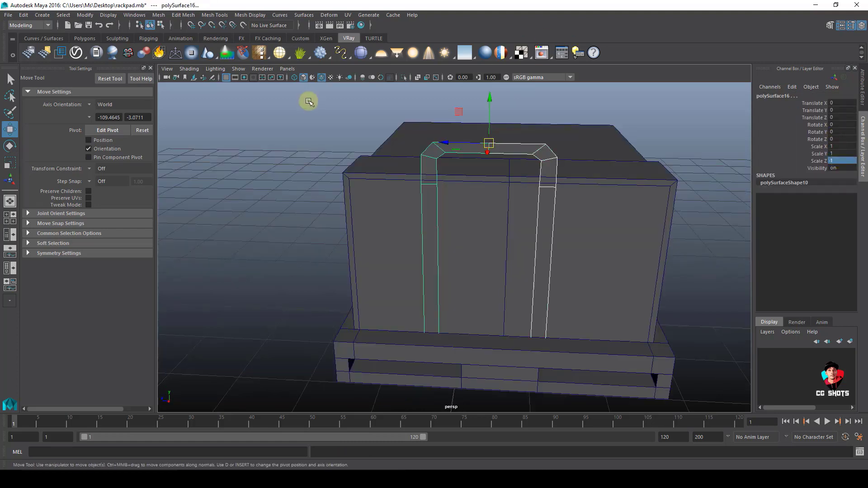
shift+right_drag(309, 101, 313, 256)
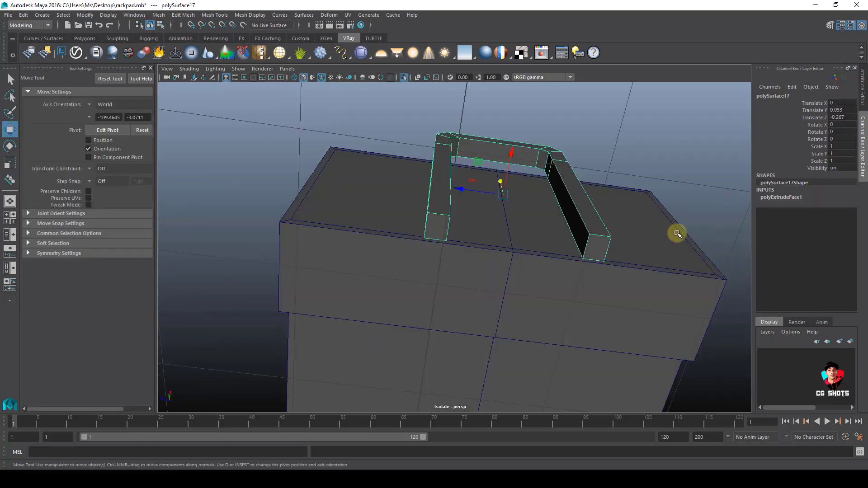
click(597, 248)
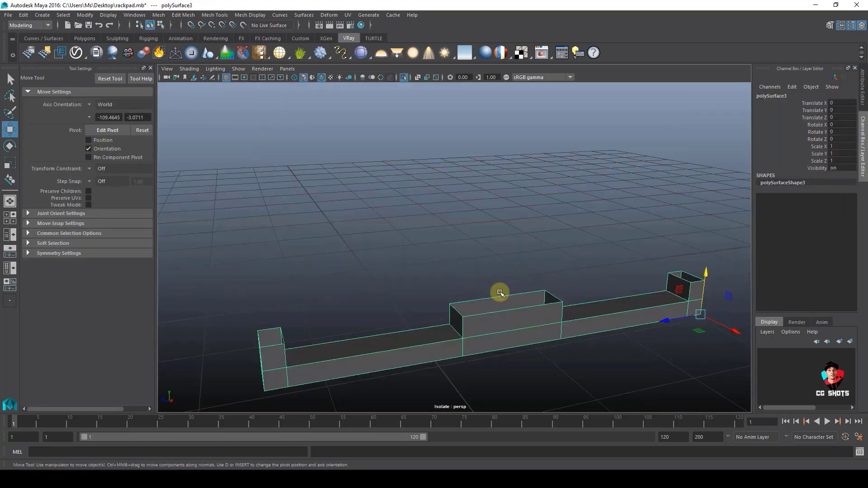
Duplicate the outer faces of the lower base board's central block as a separate piece and isolate it
mouse_move(501, 293)
alt+mouse_down()
mouse_move(498, 341)
mouse_move(509, 297)
alt+mouse_up()
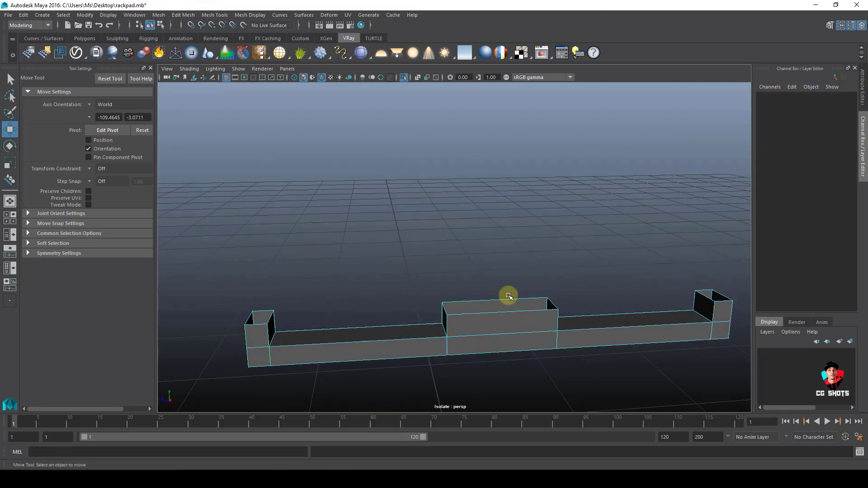
click(504, 328)
shift+right_drag(590, 151, 596, 281)
right_drag(436, 227, 587, 48)
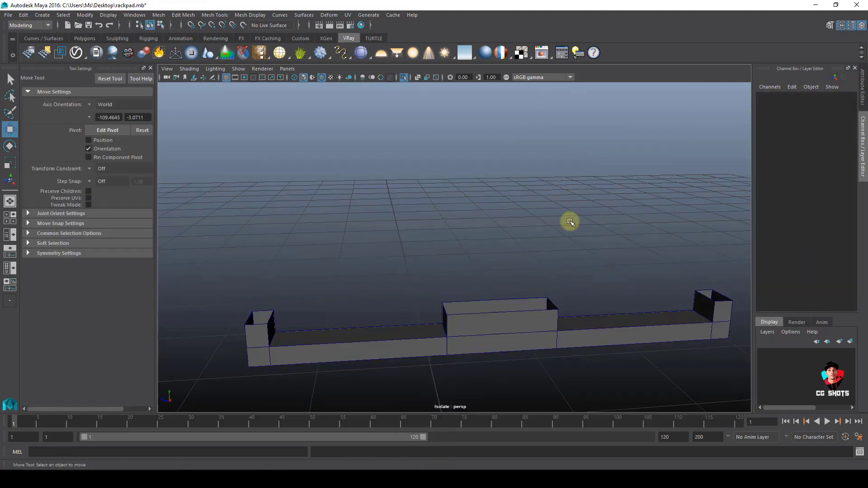
click(621, 336)
right_drag(589, 301, 628, 86)
key(ctrl+1)
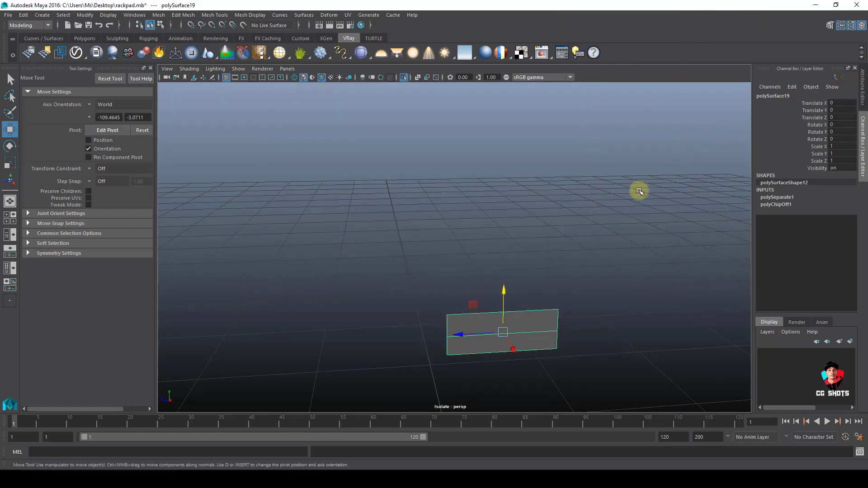
Delete the edge dividing the duplicated panel and scale the panel along Z into a roughly square piece
right_drag(559, 192, 629, 138)
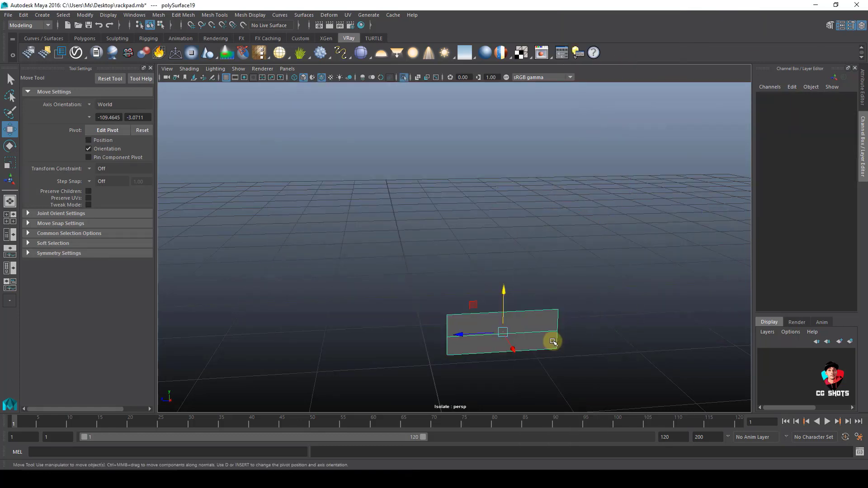
click(533, 328)
key(Delete)
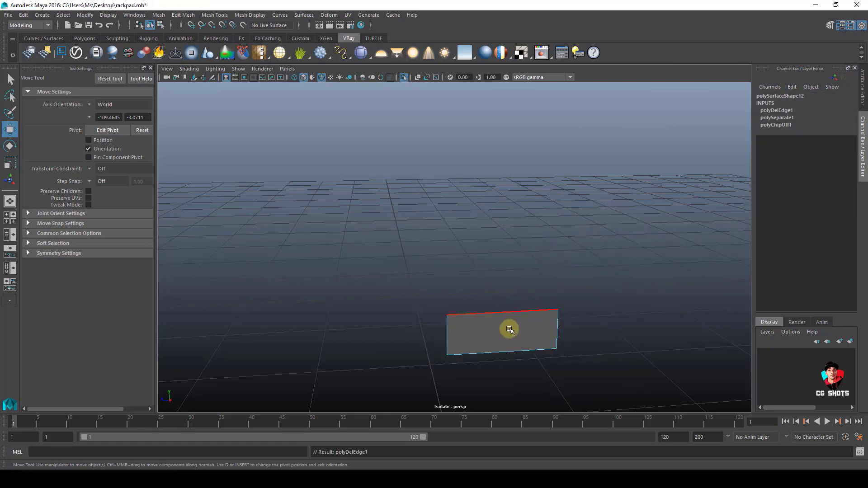
key(F8)
key(r)
drag(461, 333, 531, 326)
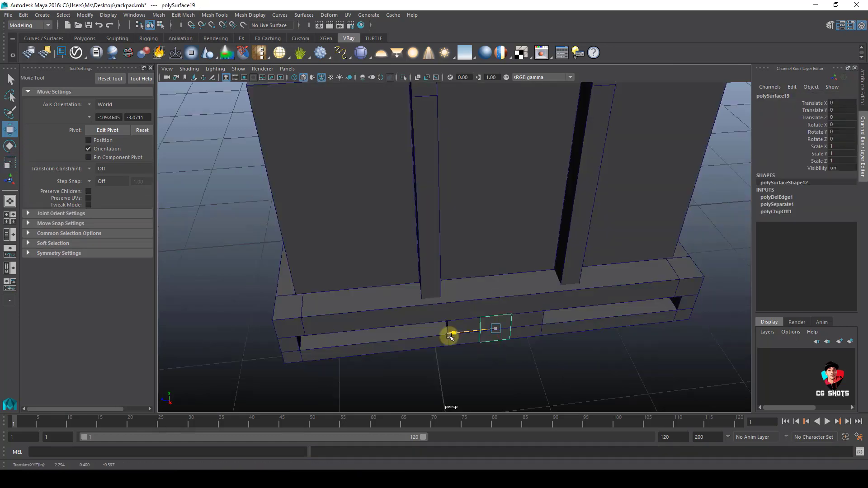
Place the square panel beside the central block, add a copy on the opposite side at about Translate Z -1.04, and combine both
drag(450, 333, 563, 353)
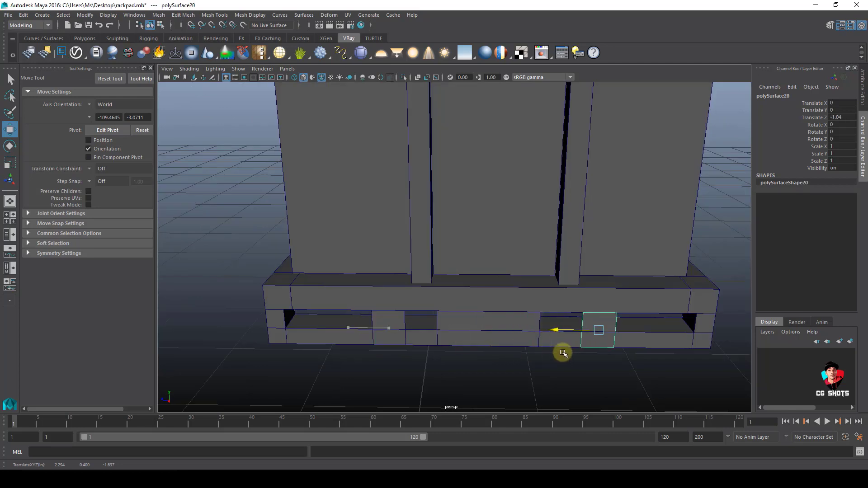
shift+click(386, 320)
key(ctrl+1)
shift+right_drag(499, 167, 507, 322)
Raise the upper edges of both square panels well above the box to form two tall strips
alt+drag(520, 102, 588, 115)
click(589, 115)
click(534, 254)
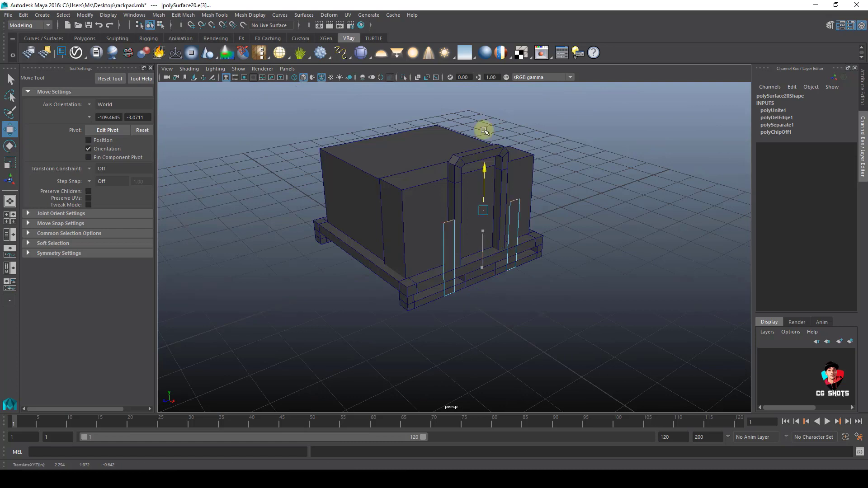
drag(484, 130, 475, 9)
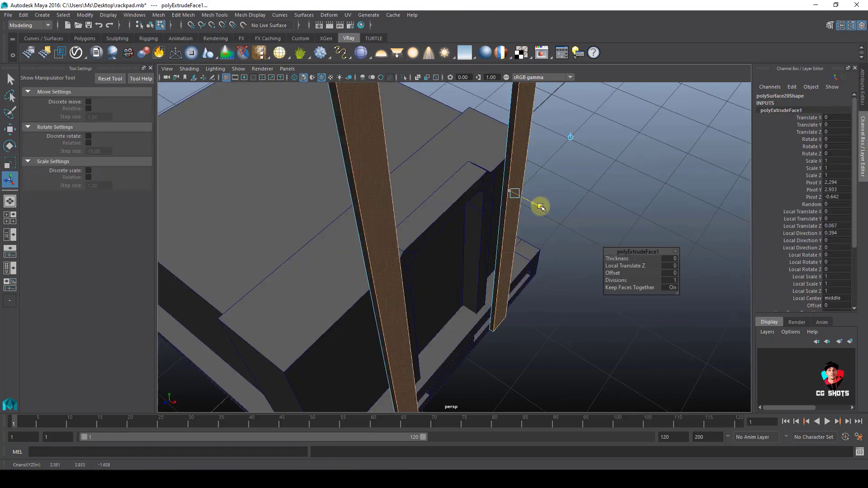
Extrude the two tall strips outward by about 0.194 along local Z and shift their outer faces slightly further along X
drag(541, 207, 552, 213)
key(w)
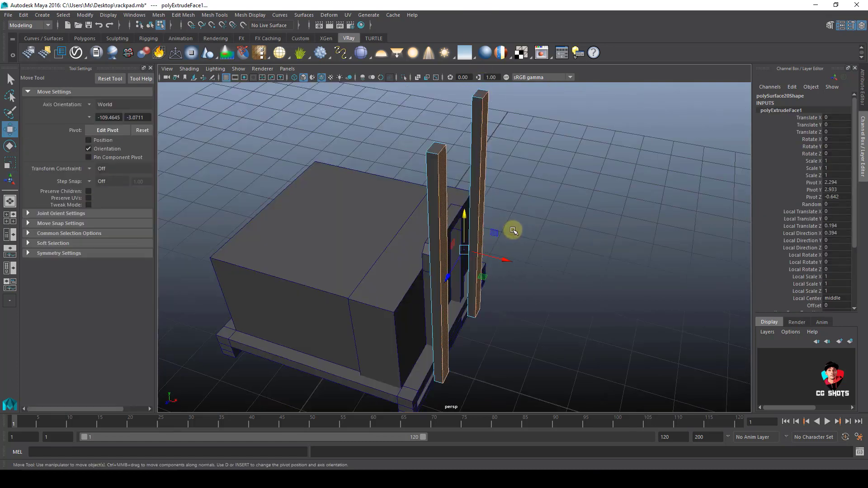
drag(507, 260, 517, 260)
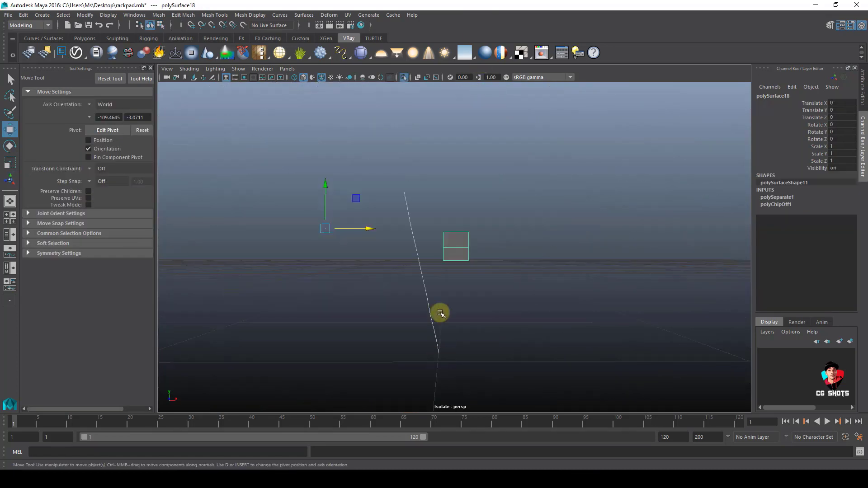
Duplicate the notched lower board at the post end of the base and move the copy along X toward the opposite end
drag(450, 299, 450, 300)
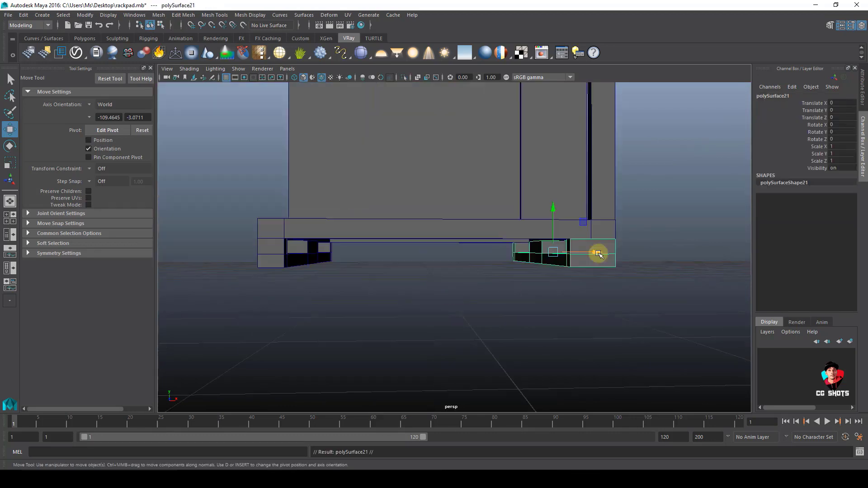
drag(598, 252, 362, 258)
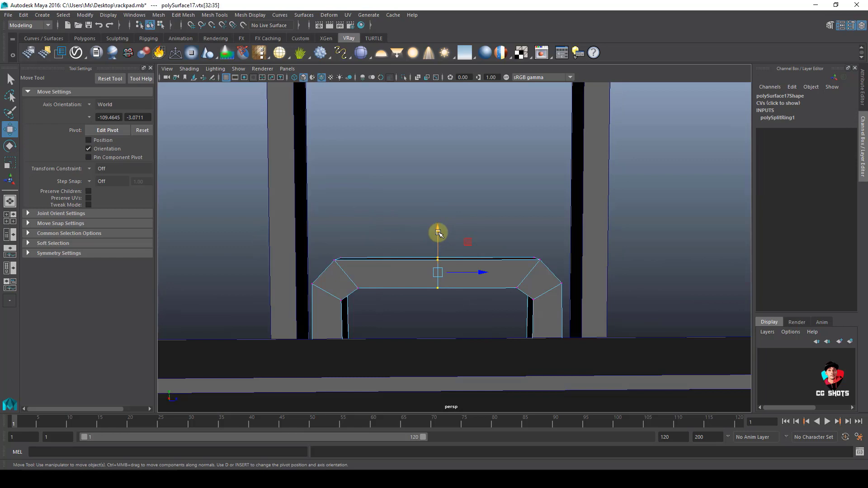
Raise the middle of the arch's top into a peak and bevel its centre edge loop with a Fraction of 0.5
drag(438, 233, 440, 213)
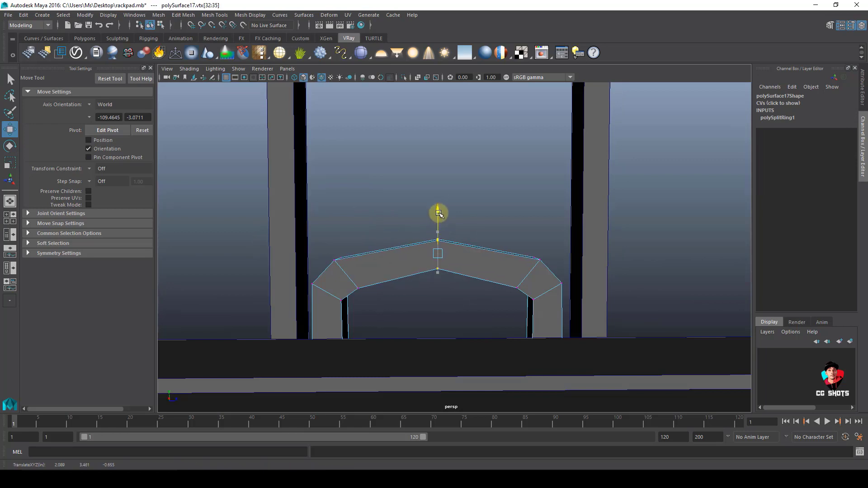
key(F10)
click(441, 244)
key(ctrl+b)
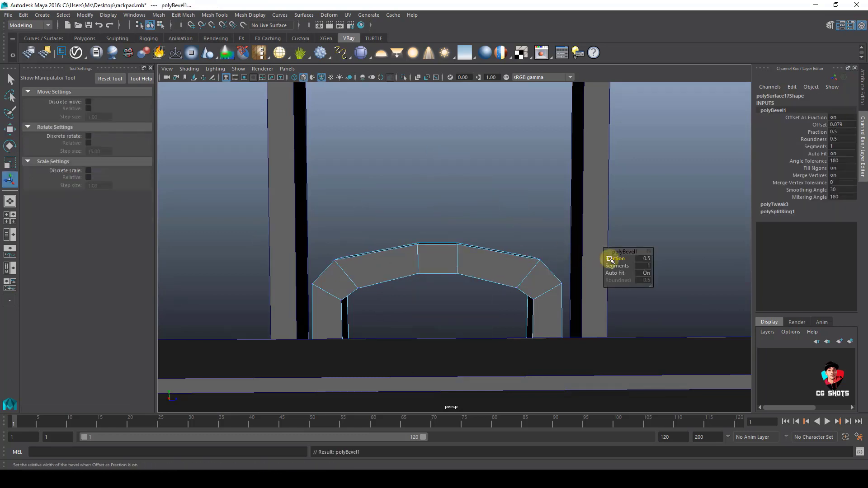
key(w)
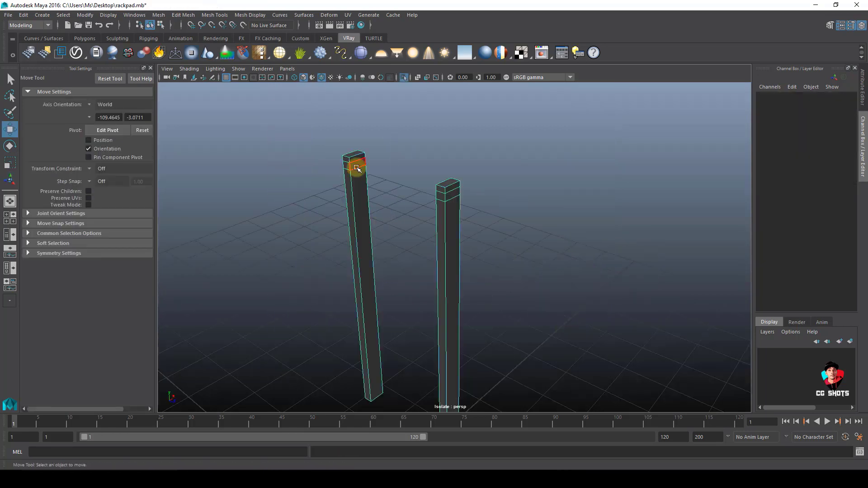
Bridge the facing sections near the tops of the two tall posts to form a horizontal crossbar
click(355, 168)
alt+drag(355, 168, 473, 199)
click(473, 200)
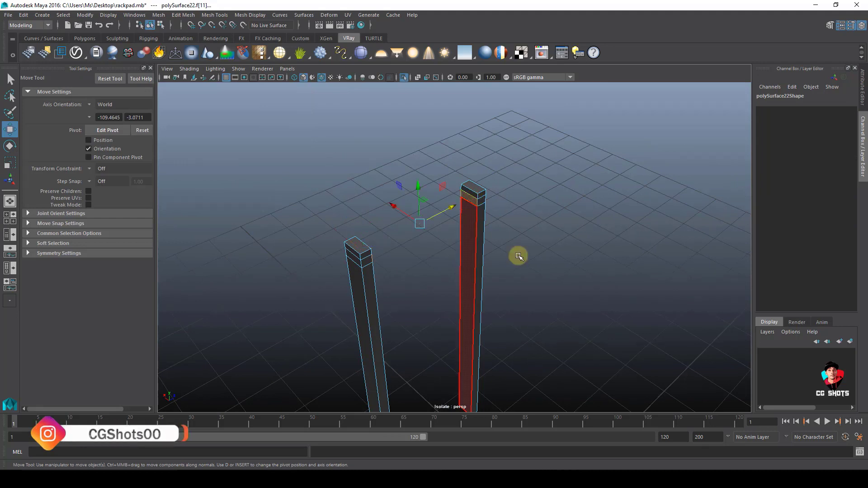
alt+drag(517, 254, 552, 165)
shift+right_drag(553, 165, 552, 267)
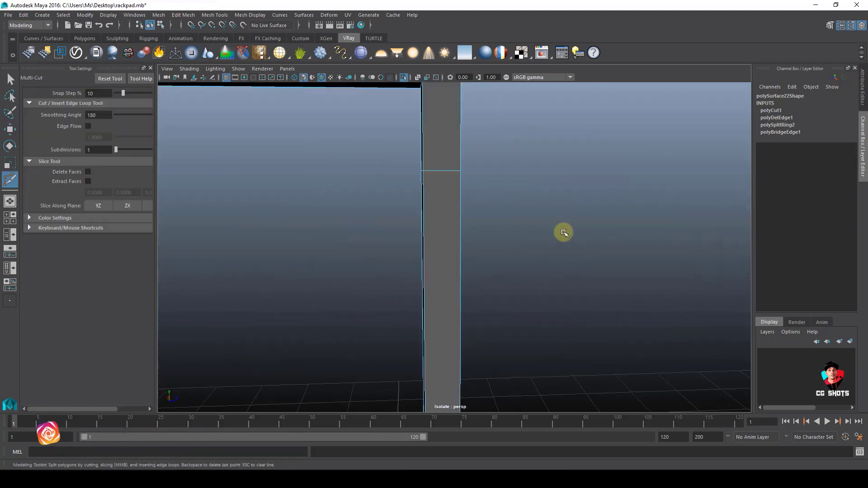
Bevel the edge loop around one post just below the crossbar with a Fraction of 0.06
click(441, 170)
shift+right_drag(441, 170, 521, 184)
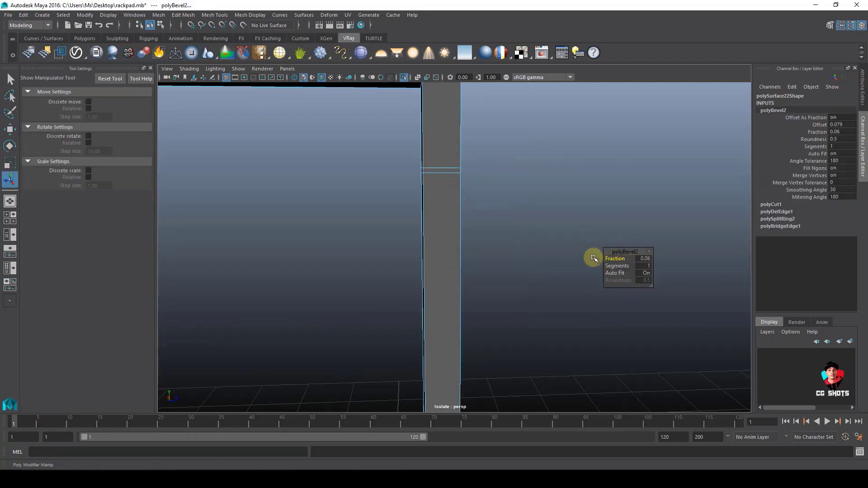
alt+drag(594, 259, 494, 194)
Extrude the narrow band of faces around the post with a Thickness of 0.16 to form a projecting collar
click(461, 207)
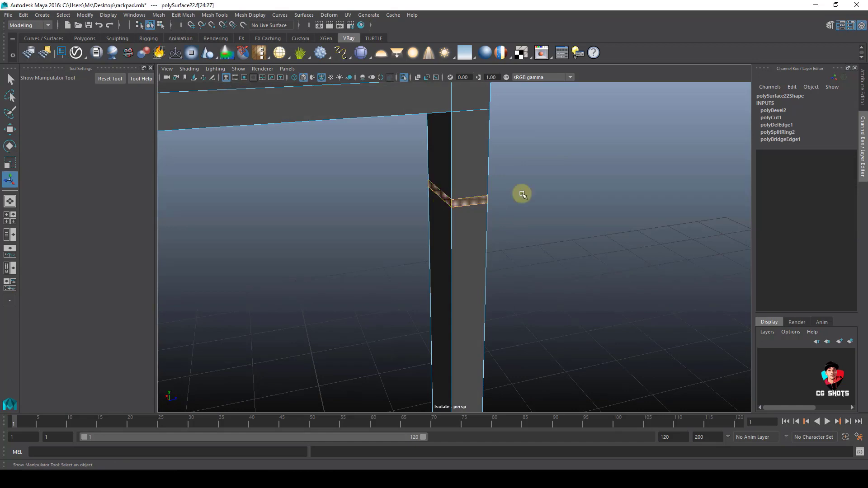
key(ctrl+e)
drag(613, 258, 628, 261)
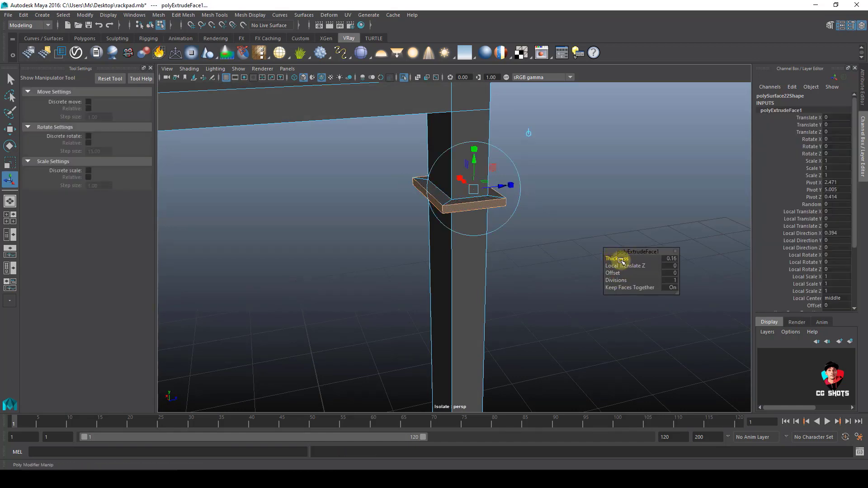
alt+drag(474, 262, 462, 264)
key(w)
Shift the collar's outer vertices along Z and X to adjust its overhang around the post
alt+drag(352, 229, 340, 221)
right_drag(374, 135, 342, 141)
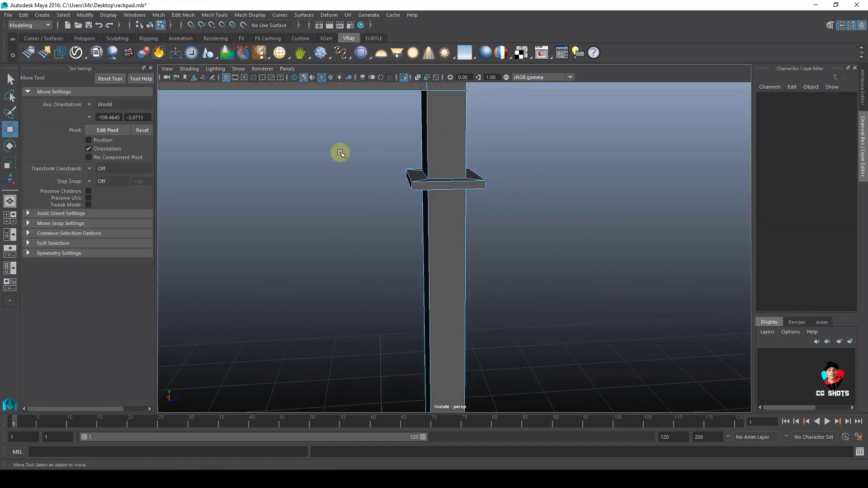
alt+drag(340, 152, 336, 142)
drag(414, 225, 415, 225)
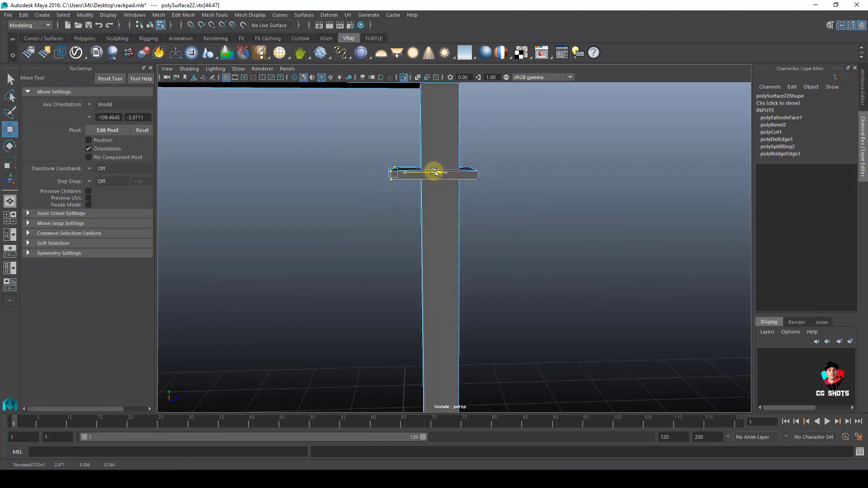
alt+drag(435, 170, 287, 133)
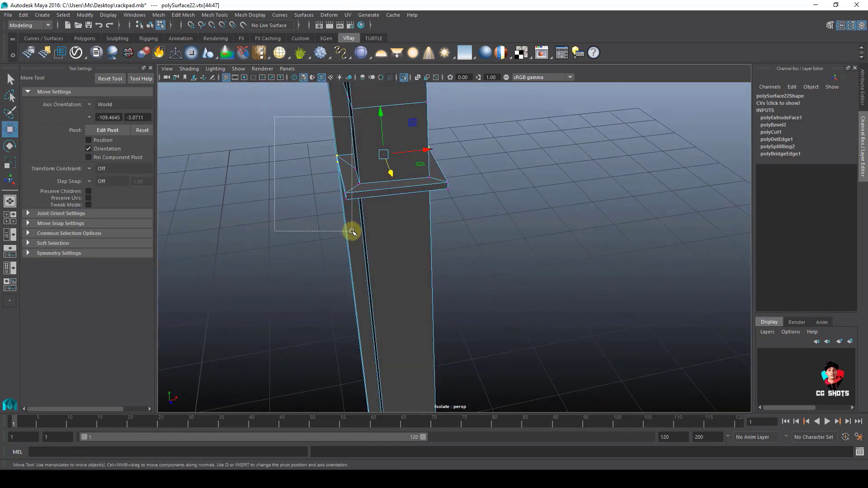
drag(352, 232, 352, 232)
alt+drag(353, 226, 392, 221)
key(e)
key(r)
key(w)
Extract the collar's faces as a separate piece and bridge its open inner edges
key(F11)
click(392, 221)
double_click(429, 219)
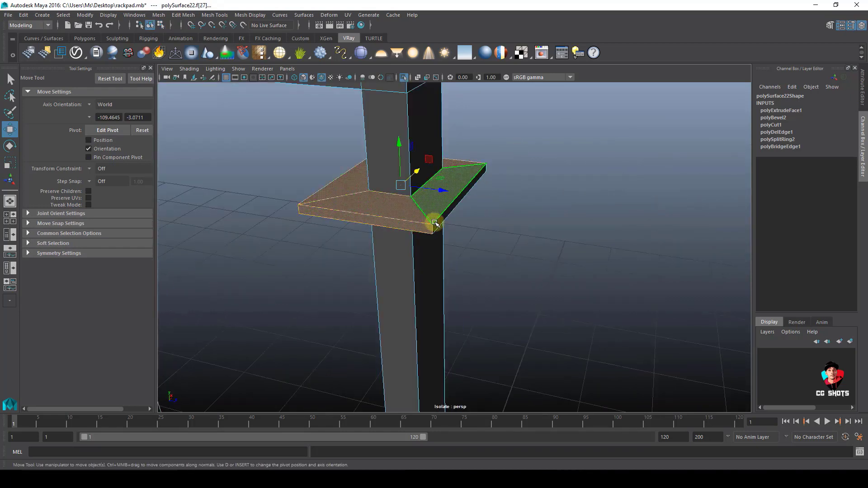
key(f)
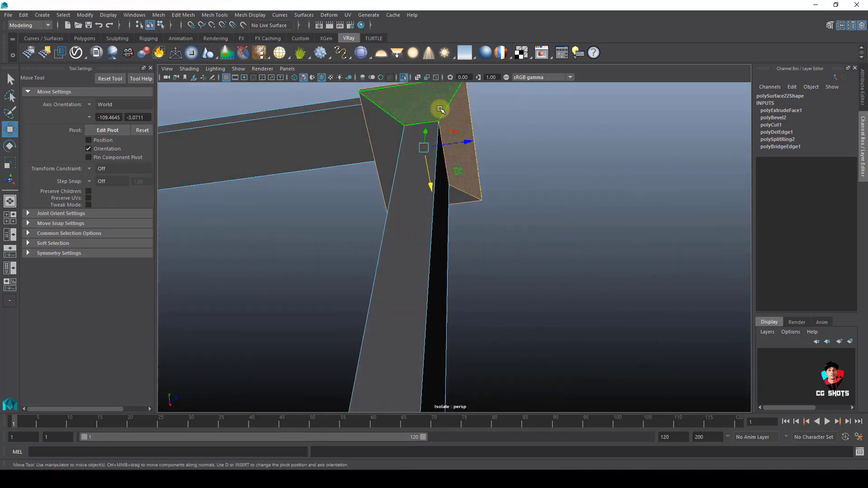
shift+right_drag(568, 145, 566, 263)
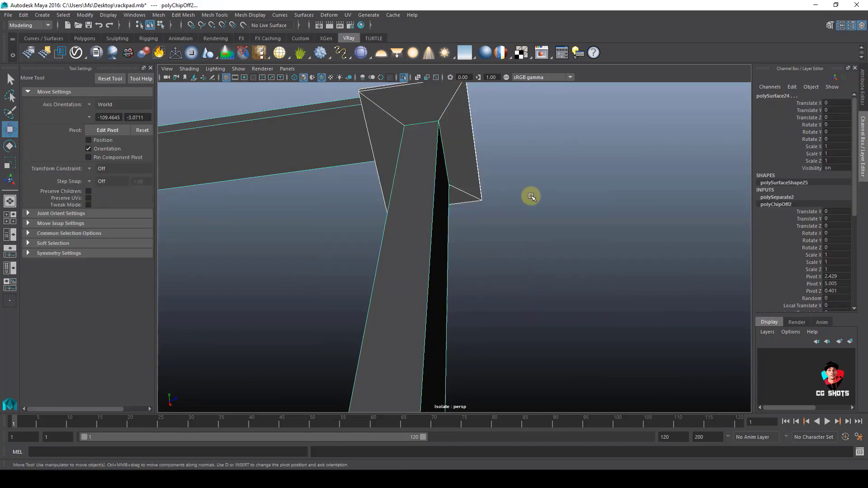
key(f)
key(space)
drag(454, 201, 472, 260)
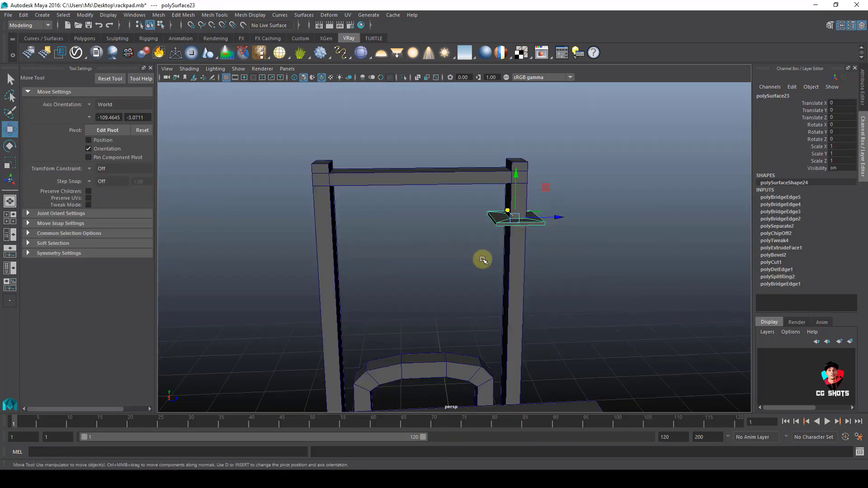
Place a copy of the collar on the other post at about Translate Z -2.059 and combine the two collars
drag(558, 219, 376, 228)
key(f)
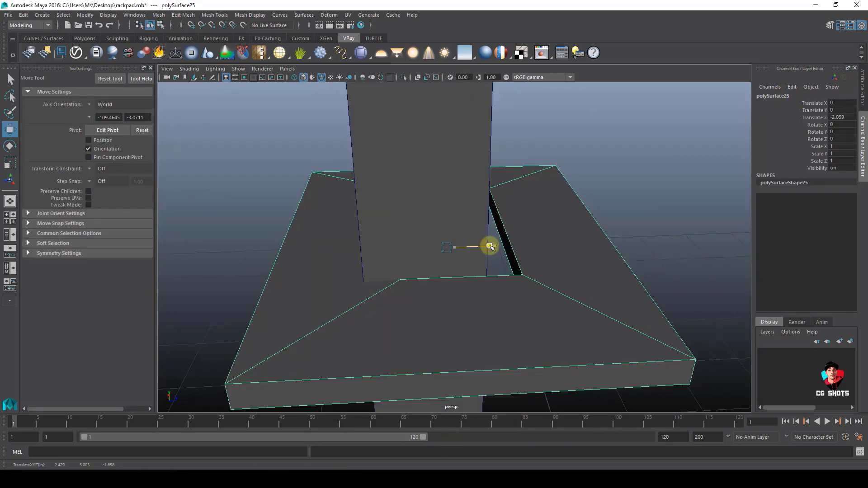
click(578, 157)
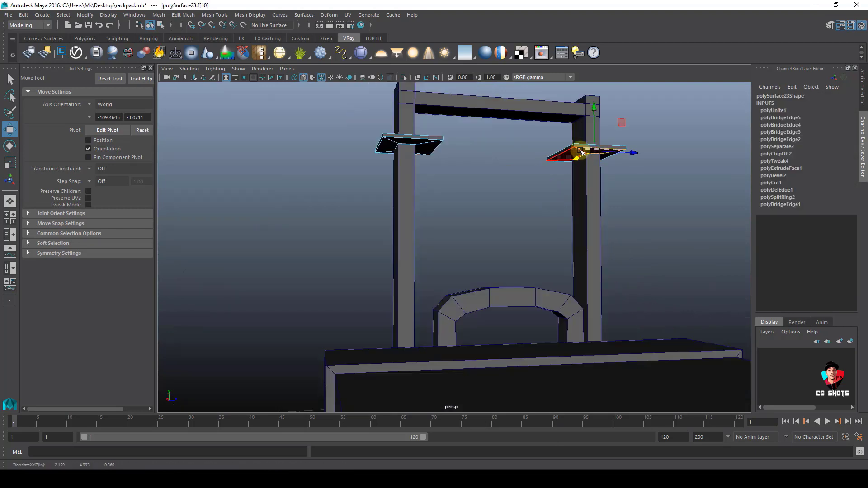
click(587, 153)
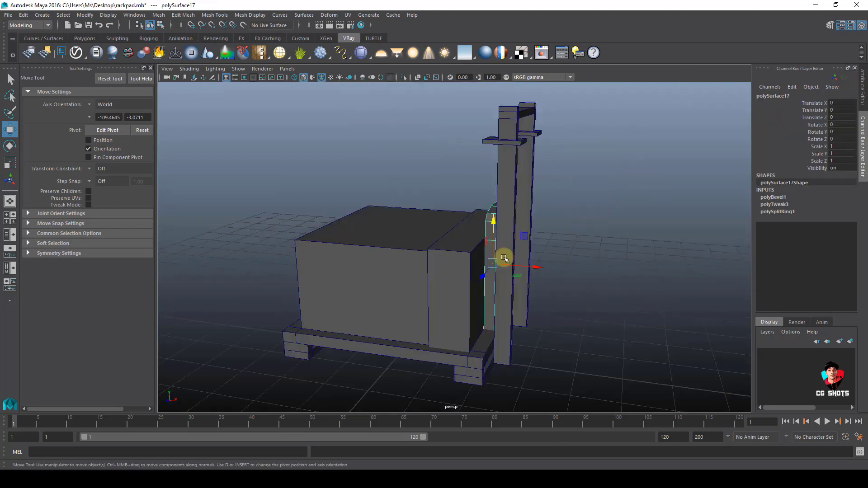
Isolate the arch and duplicate the outer side face of one leg as a separate panel
key(ctrl+1)
right_drag(505, 241, 526, 369)
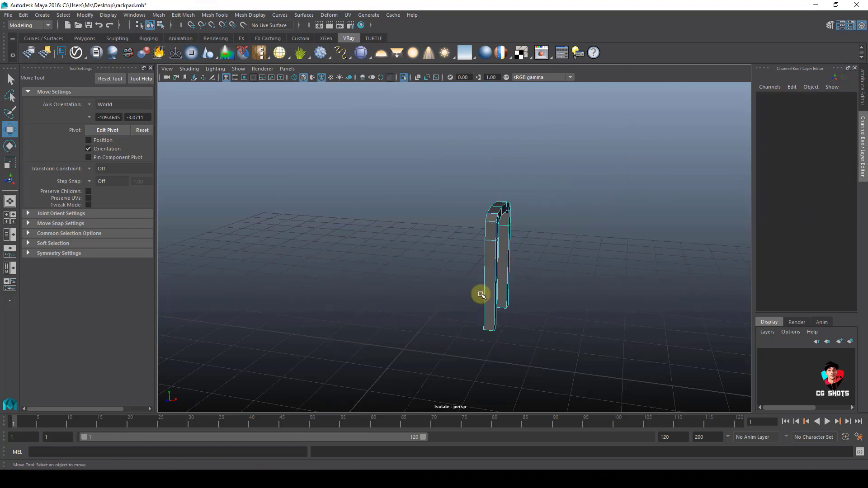
click(489, 301)
shift+right_drag(562, 241, 559, 370)
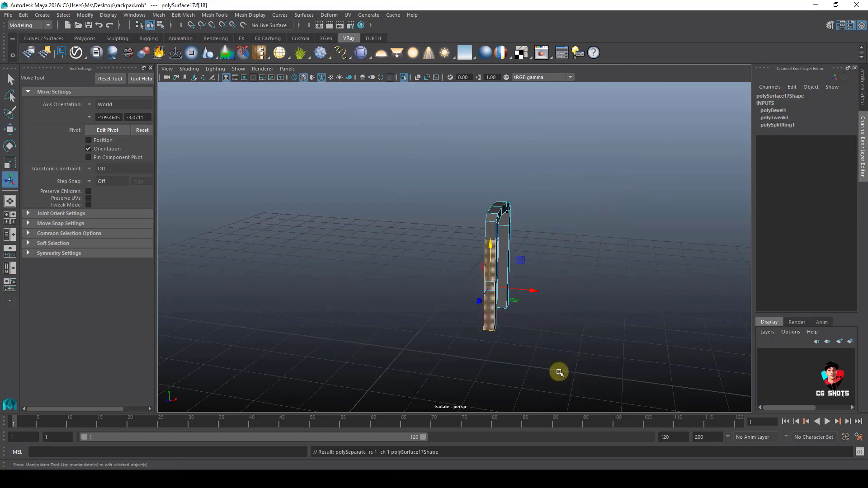
key(w)
right_drag(486, 227, 588, 172)
Narrow the duplicated panel by moving one vertical edge along X, and extrude it into an upright board inside the arch
drag(592, 194, 453, 300)
drag(568, 234, 499, 211)
key(space)
drag(482, 175, 516, 221)
key(f)
right_drag(488, 190, 483, 156)
click(469, 199)
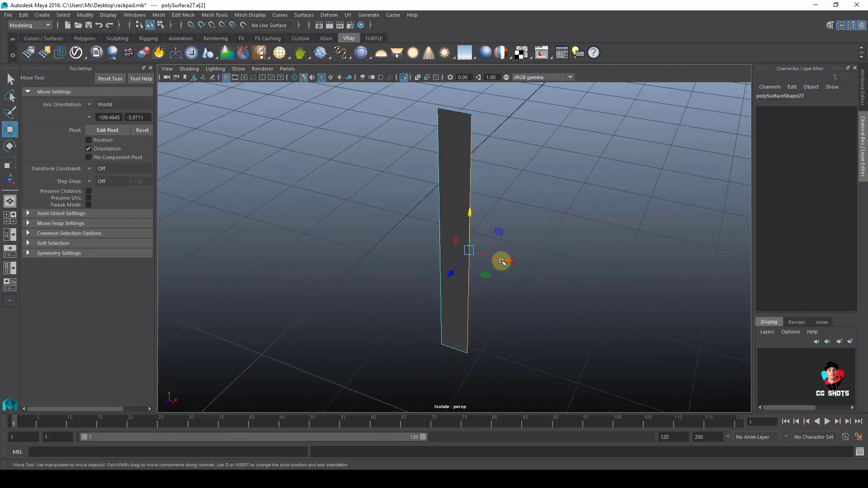
drag(510, 261, 496, 257)
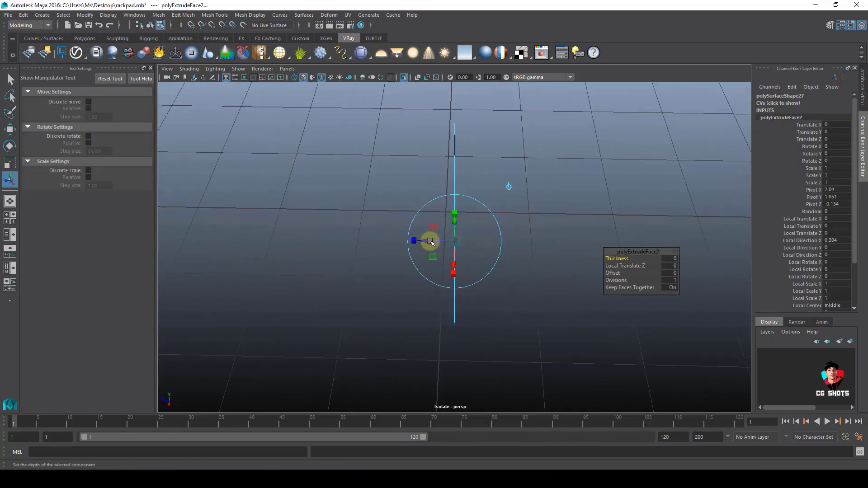
drag(423, 240, 480, 161)
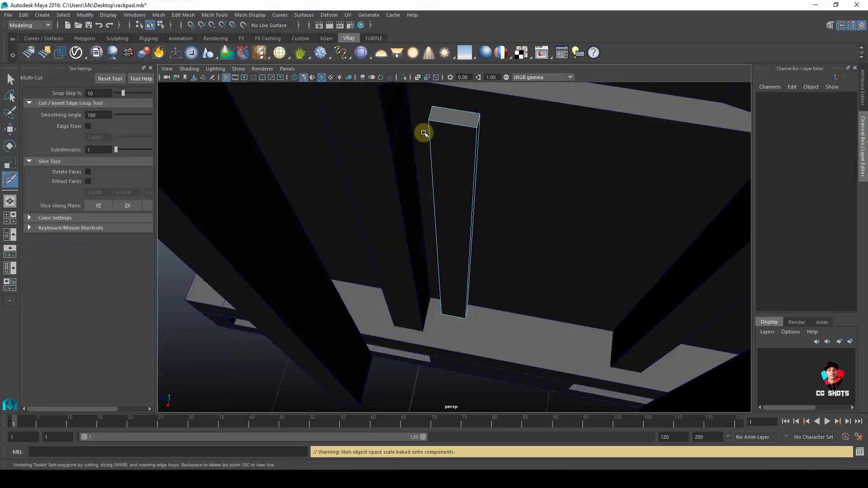
key(r)
Draw a slim vertical polygon cylinder on the base beside the upright board and move it to about Translate Z -0.478
drag(436, 281, 434, 278)
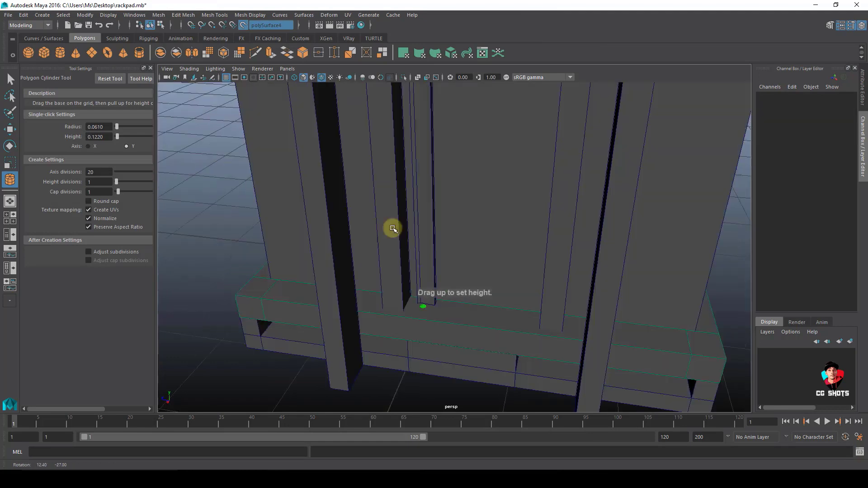
drag(392, 229, 427, 202)
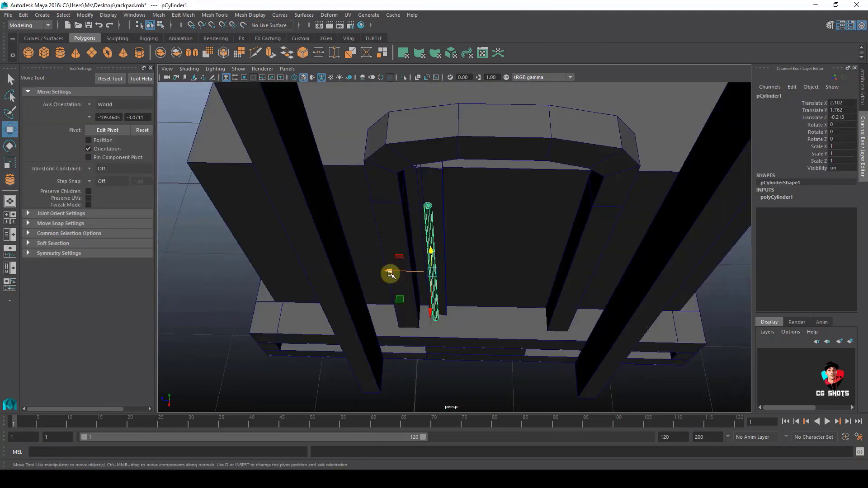
drag(392, 273, 424, 282)
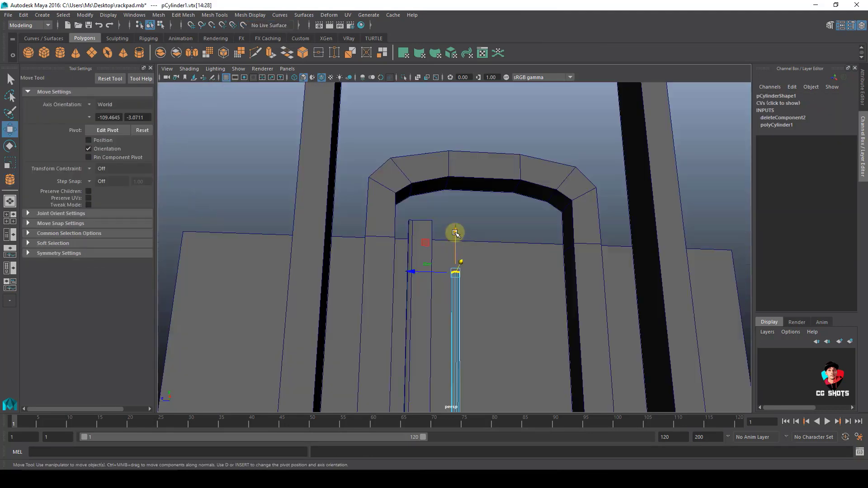
Raise the cylinder's upper end toward the arch and insert two edge loops around its upper part
drag(455, 232, 455, 181)
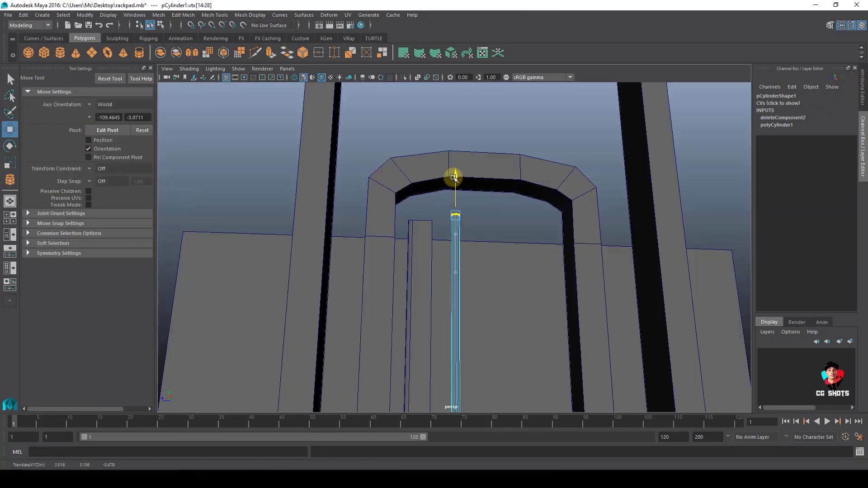
click(478, 242)
key(F8)
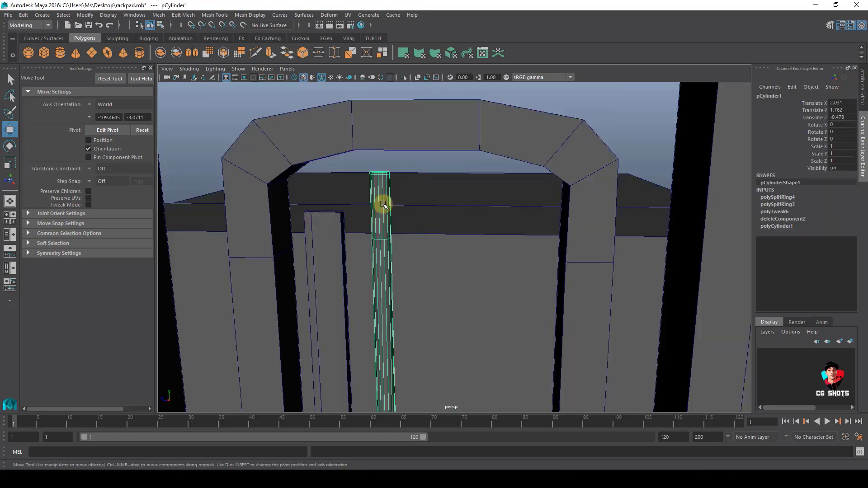
Duplicate the cylinder to about Translate Z -0.711 and repeat the offset for a third, evenly spaced cylinder
key(ctrl+d)
key(space)
click(376, 217)
click(383, 278)
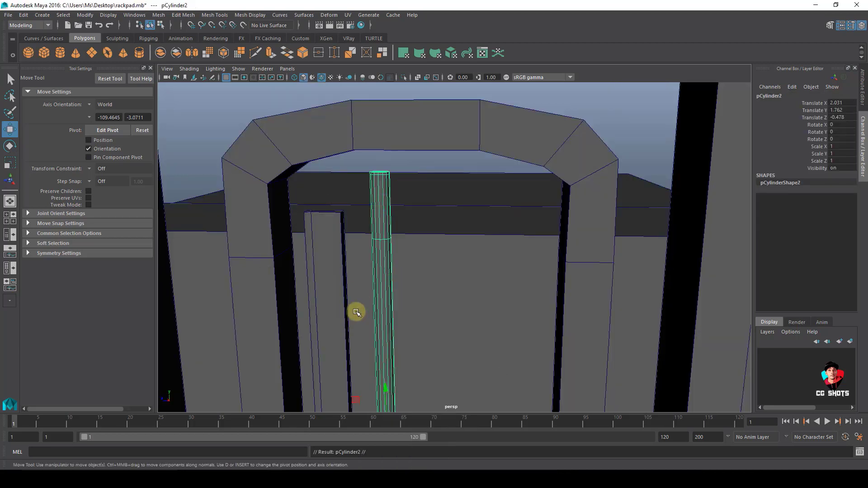
alt+middle_drag(413, 391, 390, 289)
drag(320, 341, 366, 349)
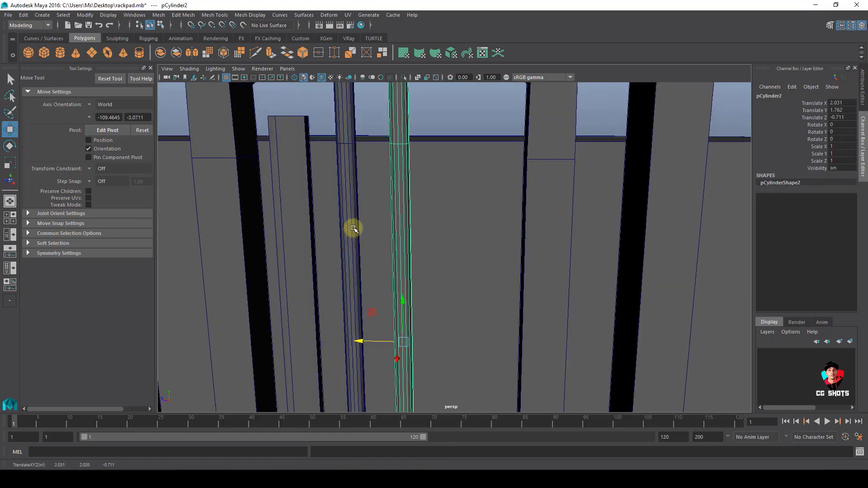
key(shift+d)
Extrude the band of faces near the third cylinder's top with a Thickness of 0.05 to form a sleeve
scroll(369, 285, down, 5)
key(F11)
drag(497, 260, 463, 244)
key(ctrl+1)
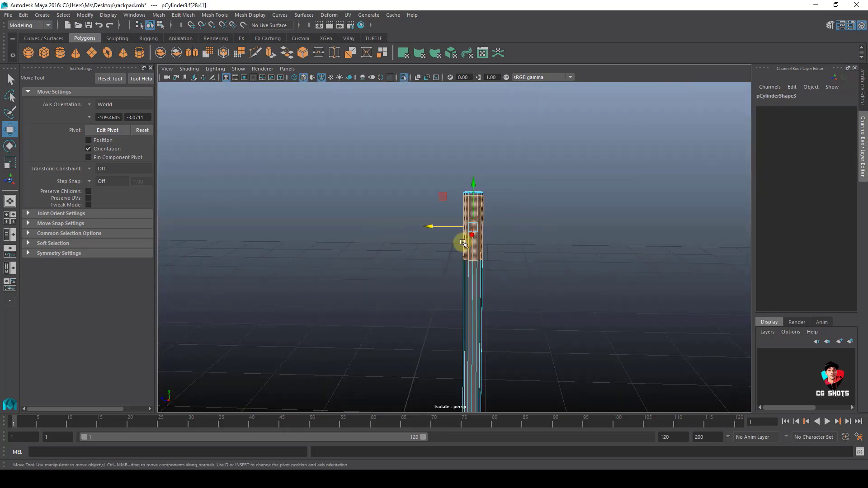
key(ctrl+1)
key(ctrl+e)
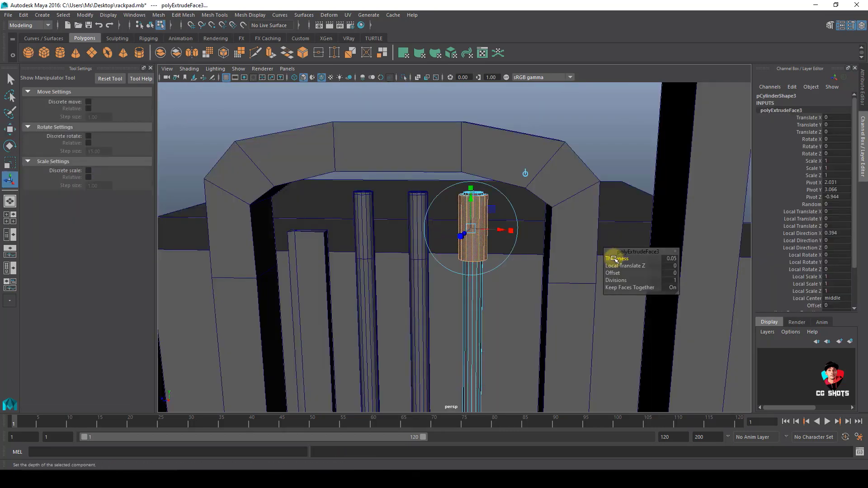
Duplicate the sleeved cylinder and place the copy at the first cylinder's position beside the upright board
key(ctrl+d)
key(w)
alt+drag(527, 225, 351, 360)
key(space)
drag(360, 284, 380, 77)
Remove the upper edge loops from the plain middle cylinder and lower its top below the two sleeved cylinders
click(398, 287)
key(f)
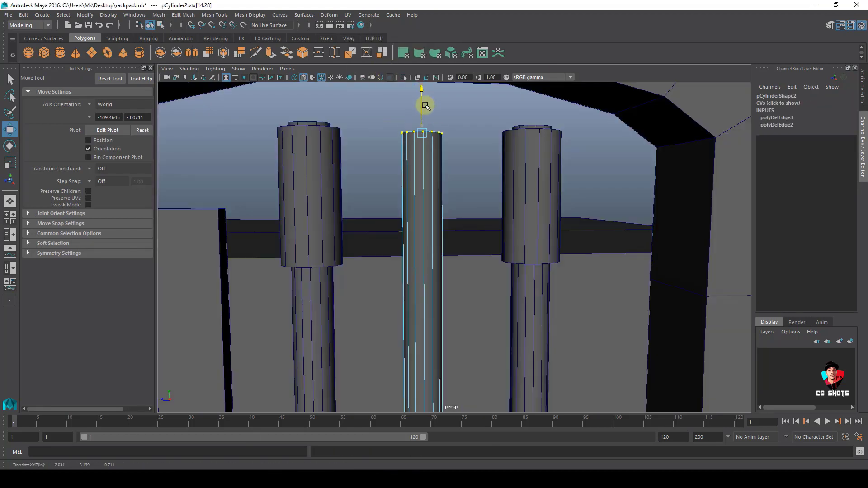
click(471, 208)
Shorten the sleeve on the cylinder nearest the upright board by raising its lower rim
click(326, 220)
key(F9)
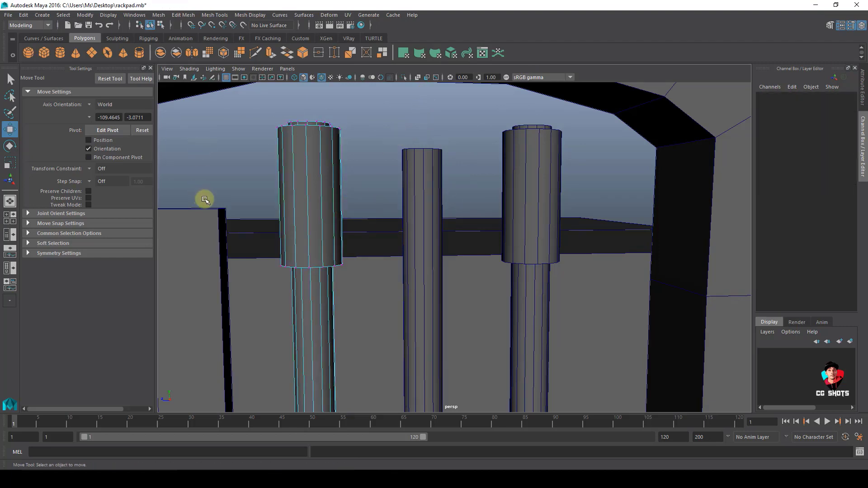
drag(204, 199, 423, 330)
drag(314, 225, 317, 200)
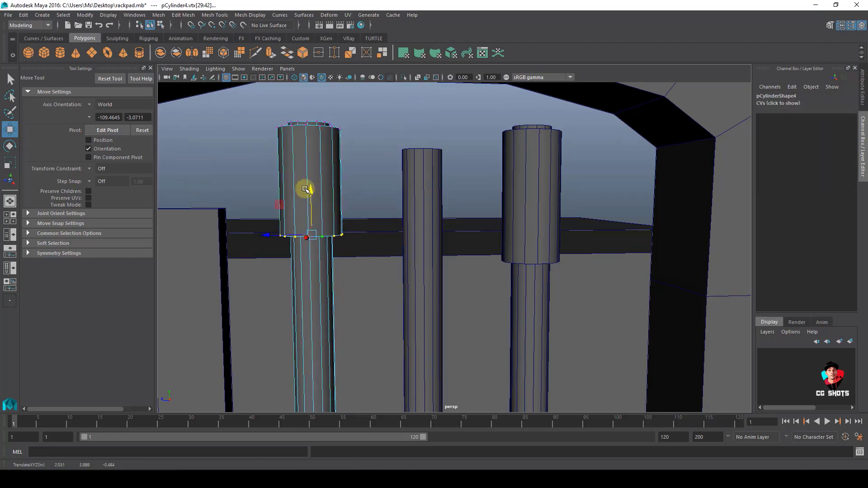
Shorten the sleeve on the third cylinder, farthest from the upright board, by raising its lower rim
click(514, 194)
click(539, 210)
key(F9)
drag(413, 164, 621, 329)
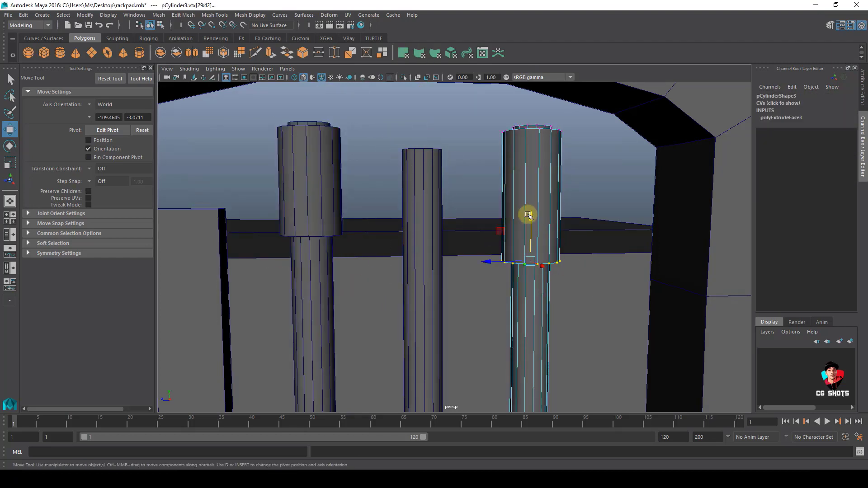
drag(529, 215, 532, 196)
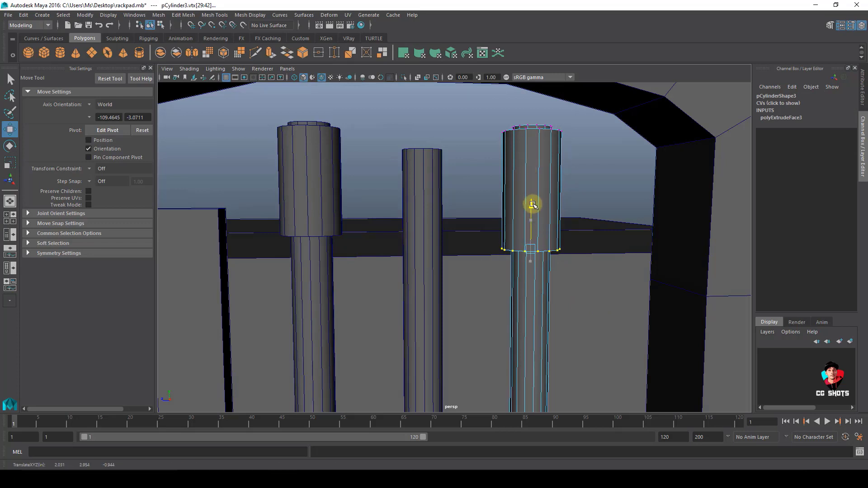
Create a box on the grid beside the rack, about 3.3 wide, 1.0 high and 2.7 deep
drag(471, 283, 601, 369)
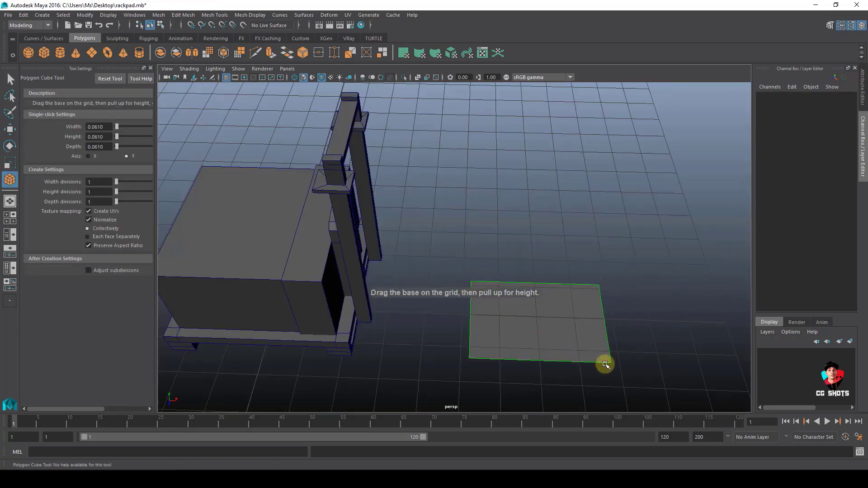
drag(601, 370, 571, 309)
alt+drag(470, 313, 462, 271)
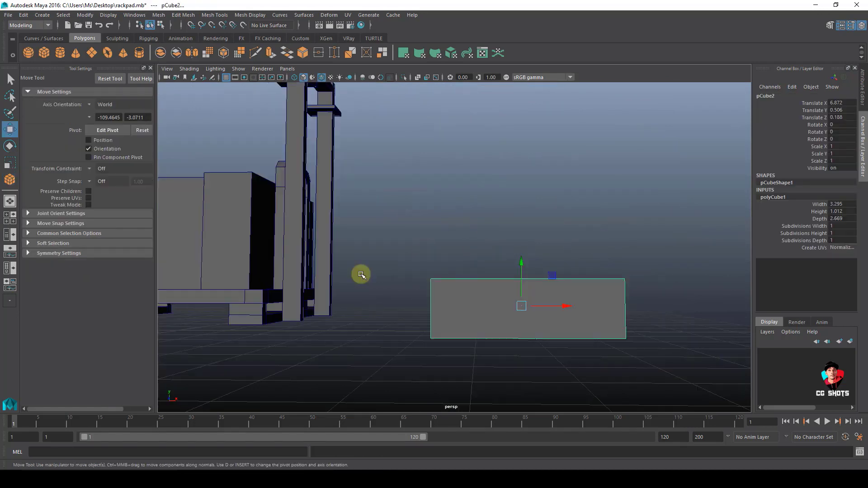
Insert an edge loop near the new box's end facing the rack and lower that end's upper edge to form a slope
shift+right_drag(437, 289, 435, 291)
click(450, 280)
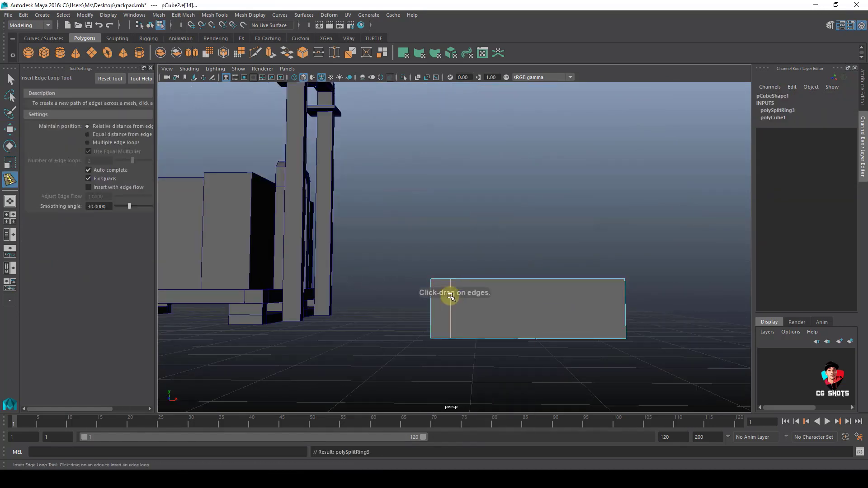
key(w)
click(437, 283)
alt+drag(451, 297, 574, 320)
drag(399, 152, 580, 301)
key(F8)
key(f)
Insert 4 evenly spaced edge loops across the sloped box and bevel them into narrow strips
shift+right_drag(628, 171, 462, 290)
shift+right_drag(601, 189, 601, 190)
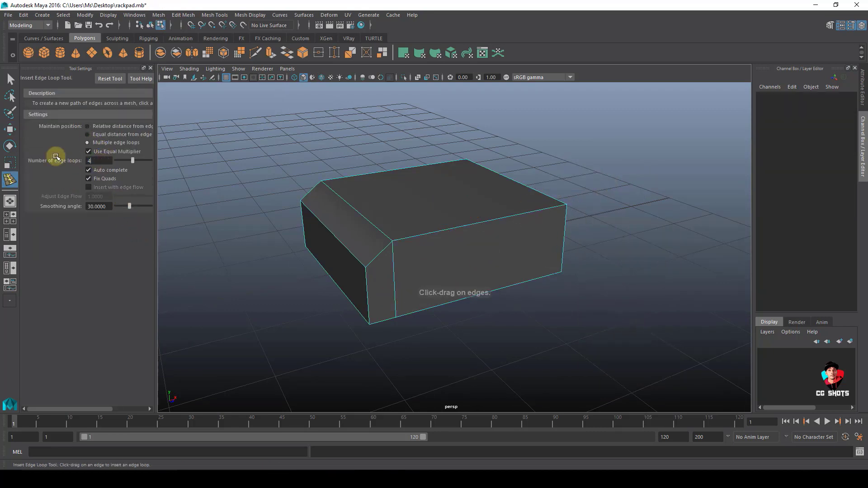
drag(442, 229, 444, 211)
key(w)
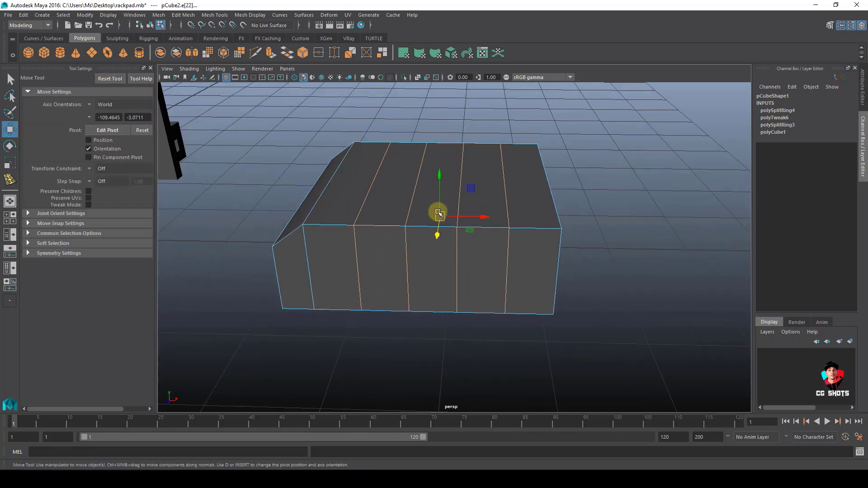
key(ctrl+b)
scroll(436, 224, up, 2)
drag(622, 260, 611, 258)
Try to bevel a horizontal edge loop inserted halfway up the sloped box
click(451, 271)
ctrl+right_drag(467, 316, 703, 451)
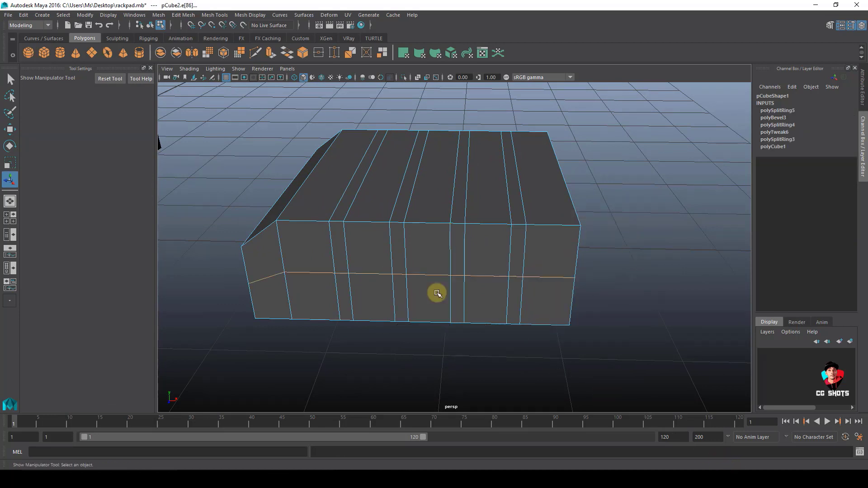
alt+drag(436, 291, 448, 250)
key(ctrl+b)
key(ctrl+z)
Cut two horizontal edge loops around the sloped box with Multi-Cut, one near mid-height and one lower down
shift+right_drag(491, 250, 436, 248)
ctrl+click(436, 248)
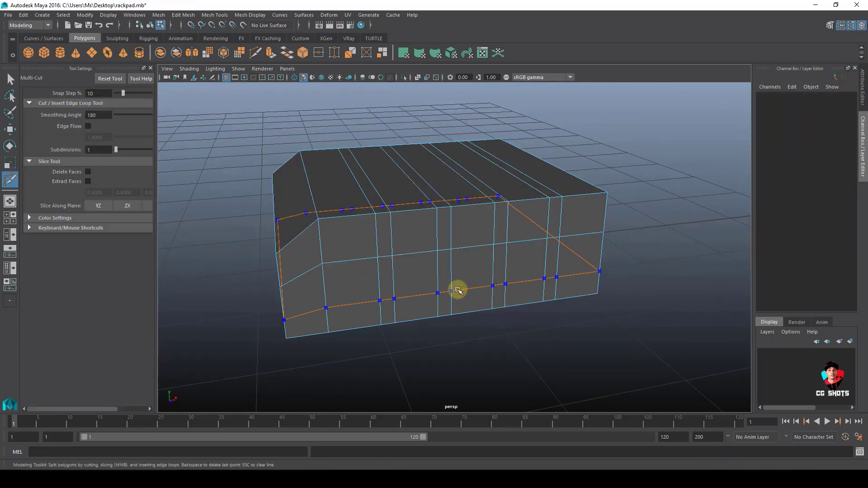
ctrl+click(460, 285)
key(w)
Extrude the four narrow faces in the middle band of the box's long side inward to form slots
alt+drag(475, 285, 460, 255)
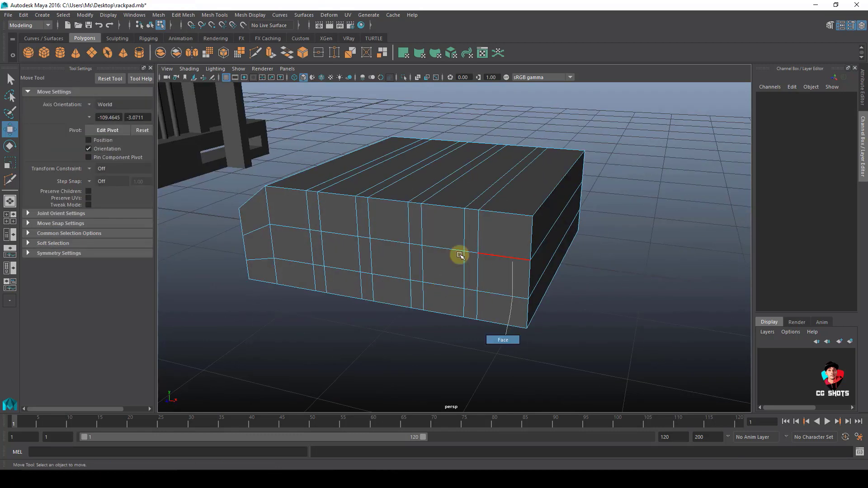
click(460, 256)
click(465, 267)
shift+click(408, 264)
key(ctrl+z)
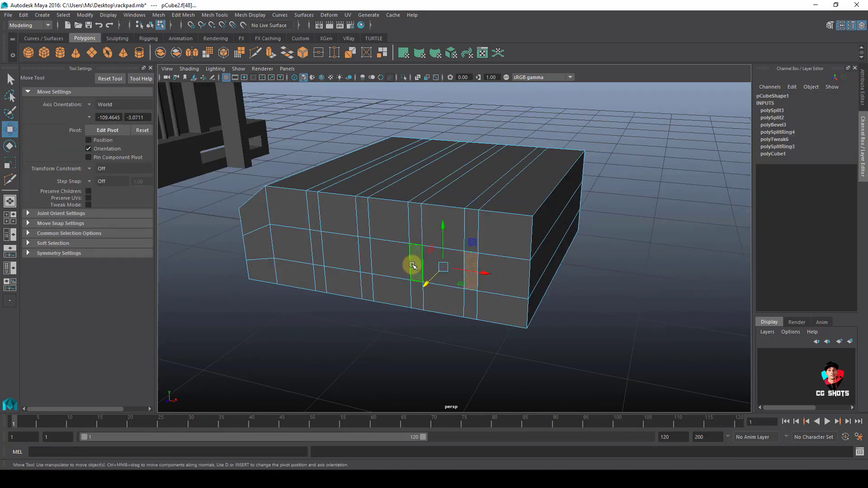
shift+click(312, 248)
scroll(420, 287, down, 3)
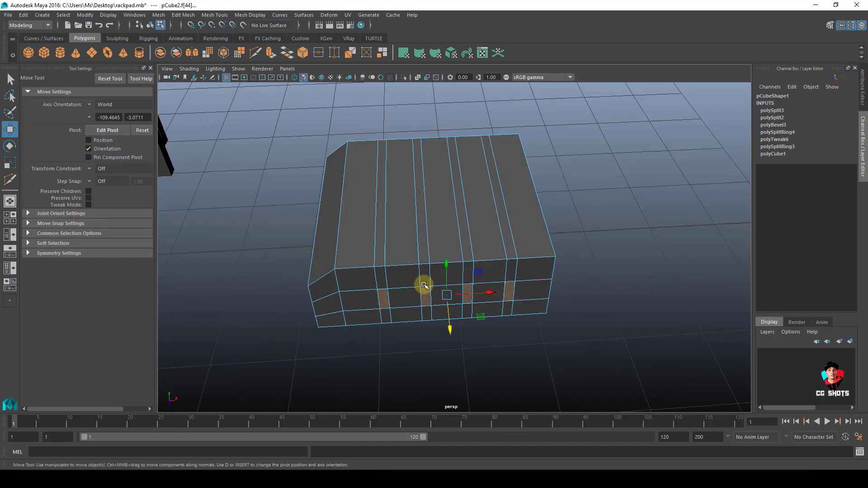
key(ctrl+e)
alt+drag(423, 290, 466, 252)
scroll(565, 321, up, 5)
key(w)
scroll(565, 320, down, 3)
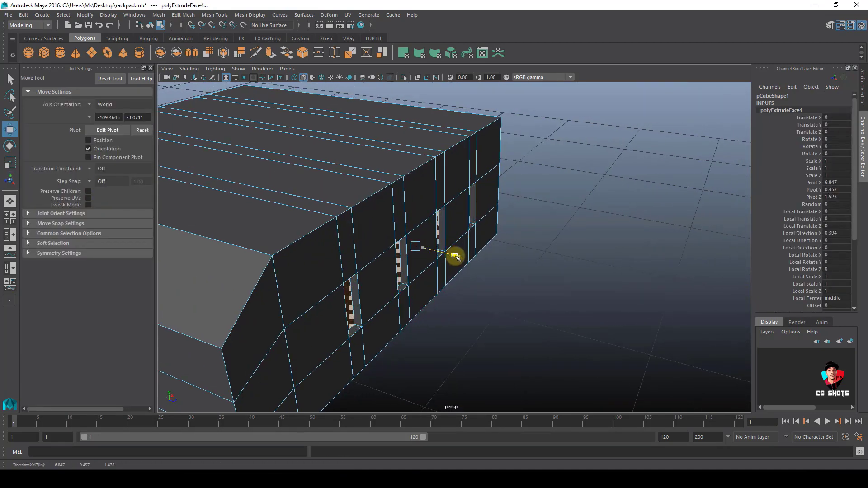
scroll(475, 270, down, 3)
scroll(340, 273, down, 3)
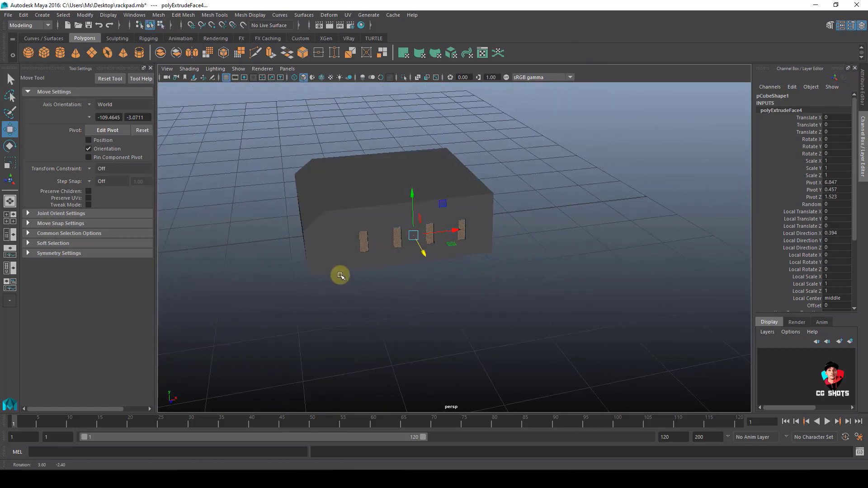
Bevel all edges of the slotted box and return to object mode
alt+drag(340, 274, 361, 277)
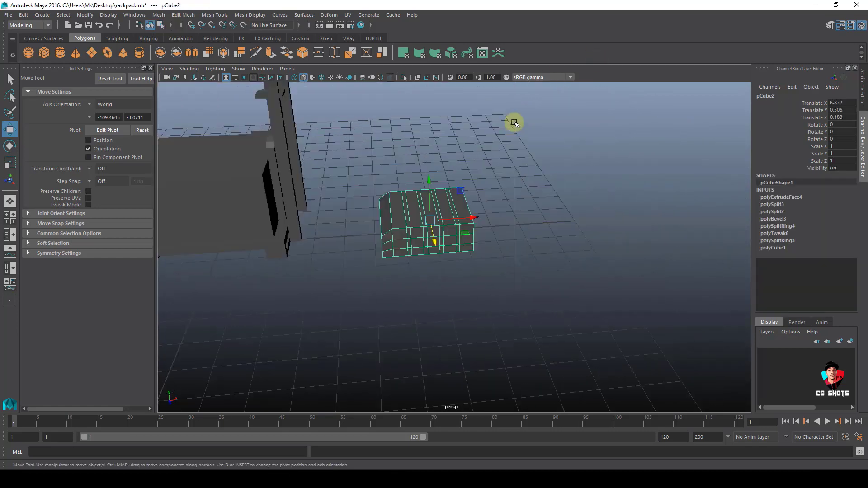
key(F10)
drag(338, 125, 617, 377)
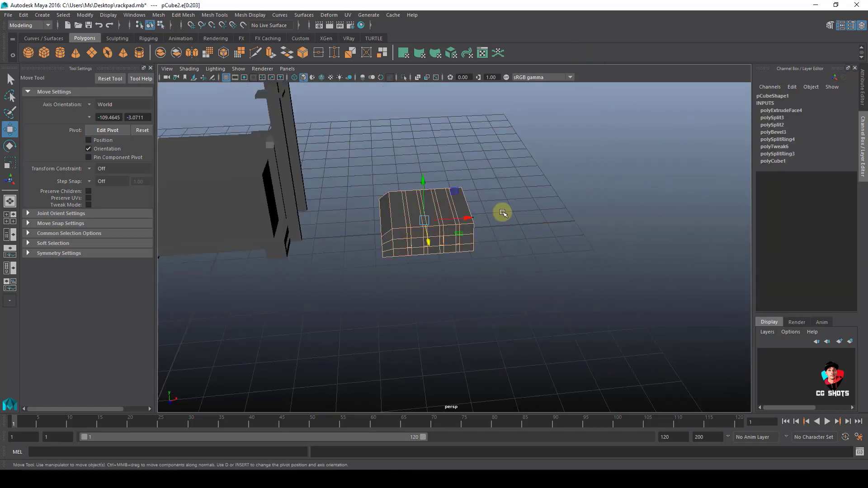
shift+right_drag(503, 212, 524, 214)
scroll(449, 204, up, 5)
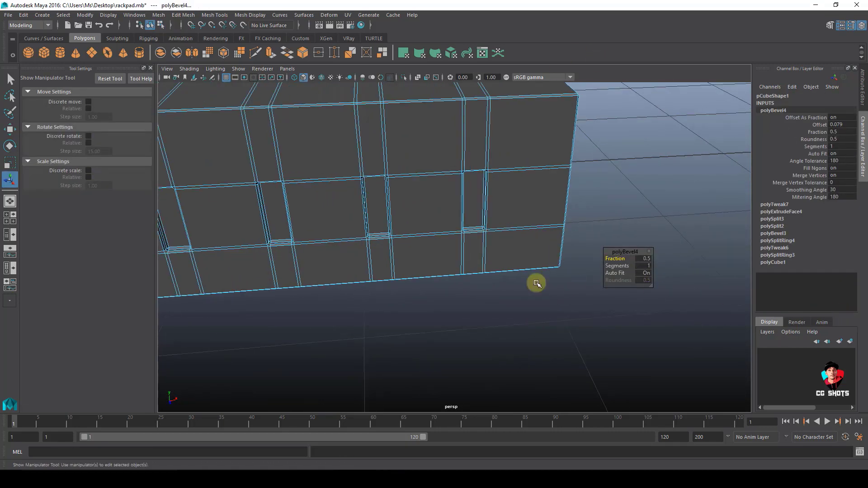
key(w)
key(F8)
Duplicate the slotted box's flat top faces as a separate piece and select only that piece
click(637, 256)
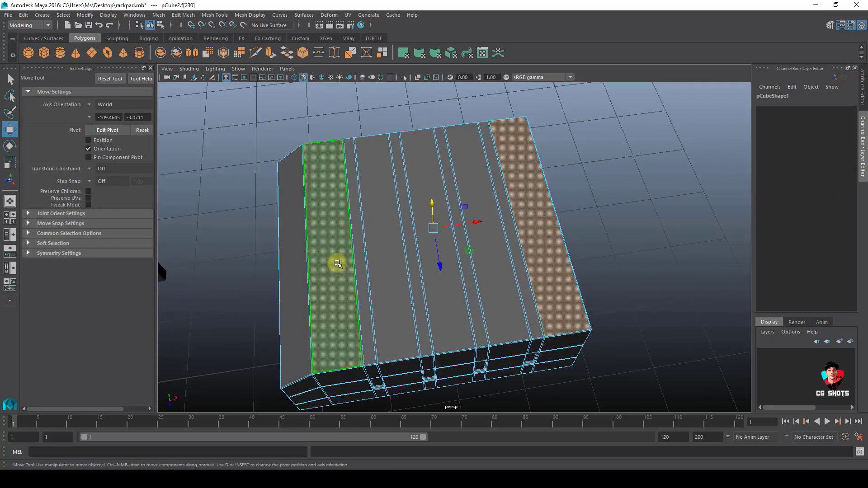
double_click(338, 262)
shift+right_drag(622, 206, 629, 336)
key(g)
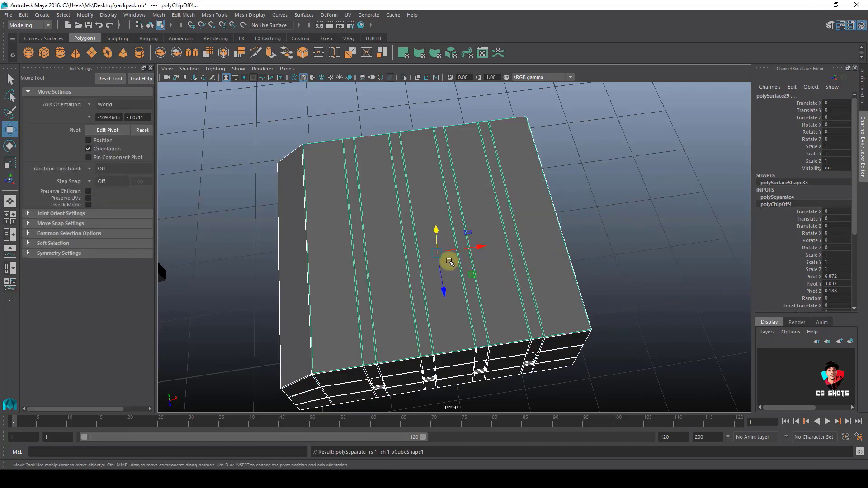
drag(603, 352, 632, 371)
drag(512, 299, 552, 337)
shift+click(581, 352)
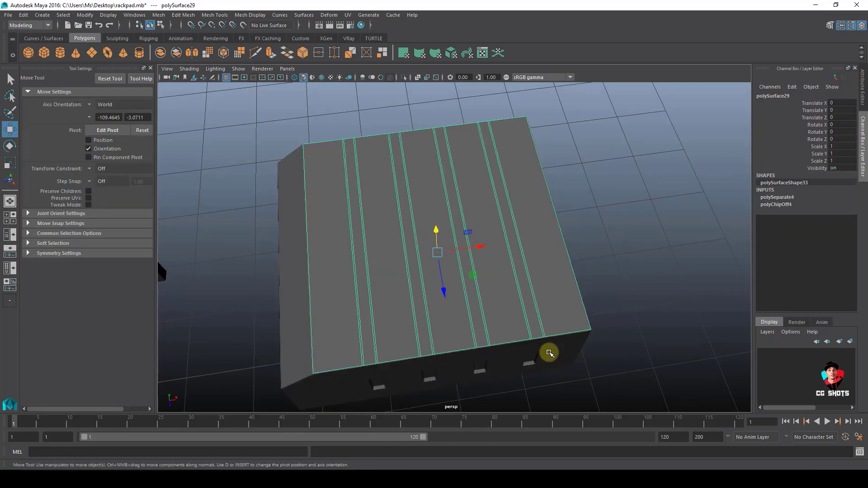
Isolate the duplicated top piece and delete its interior lengthwise edges to leave a single plain face
key(ctrl+1)
ctrl+right_drag(576, 186, 360, 246)
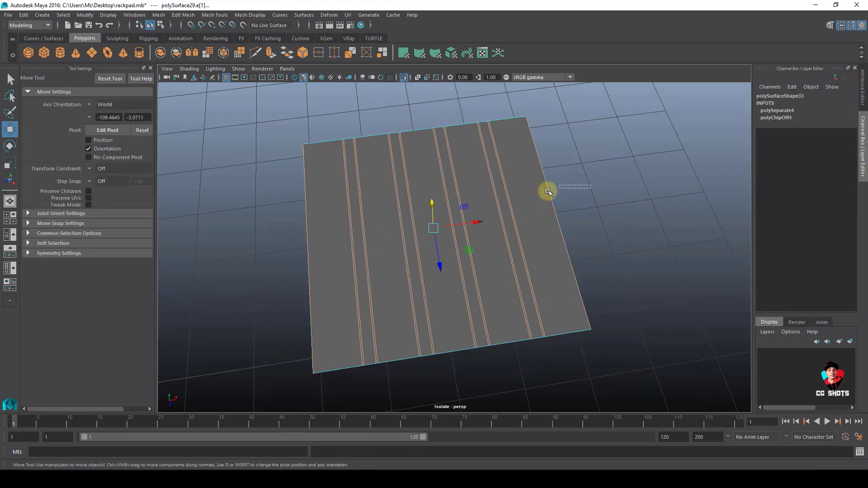
shift+click(351, 220)
shift+right_drag(547, 180, 341, 320)
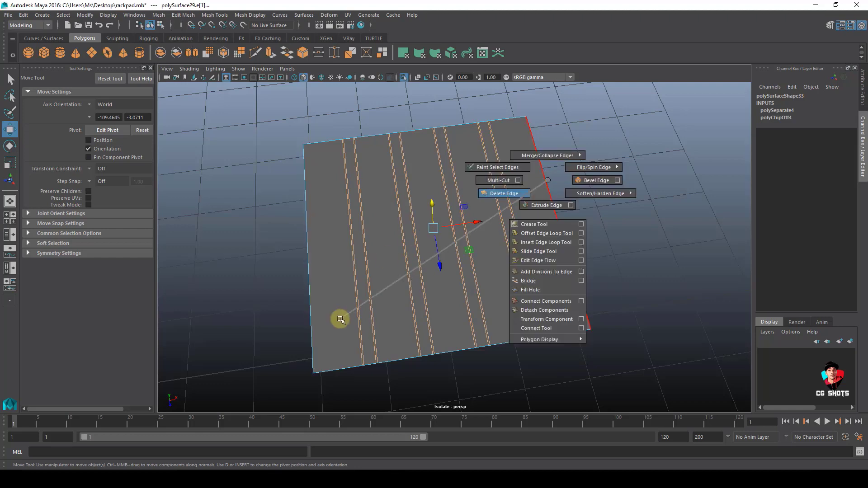
shift+right_drag(341, 320, 339, 321)
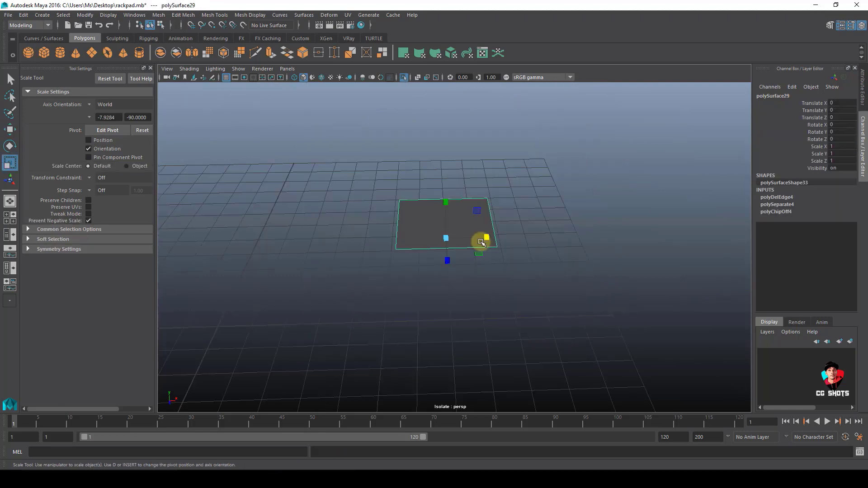
Scale the plain face narrower along X and extrude it upward into a block
drag(486, 237, 480, 236)
key(ctrl+e)
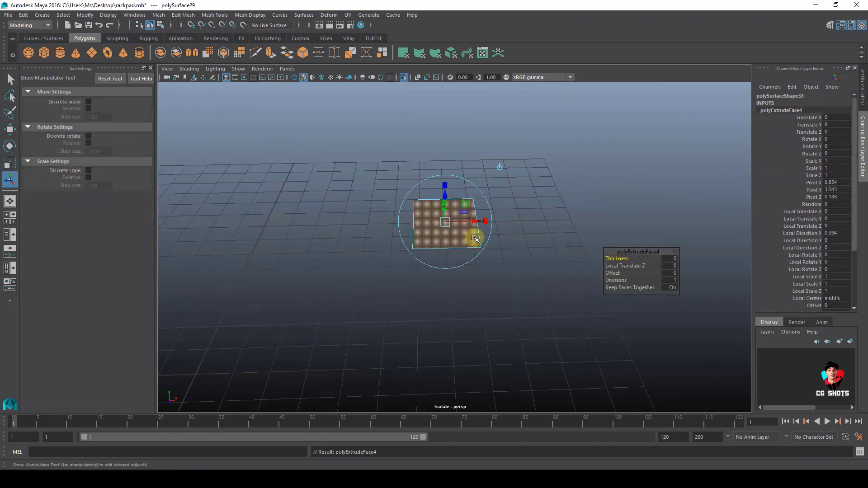
key(w)
drag(444, 194, 490, 201)
Taper one side of the extruded block, adjust its top face's height, and show the whole scene again
click(472, 196)
drag(435, 173, 438, 194)
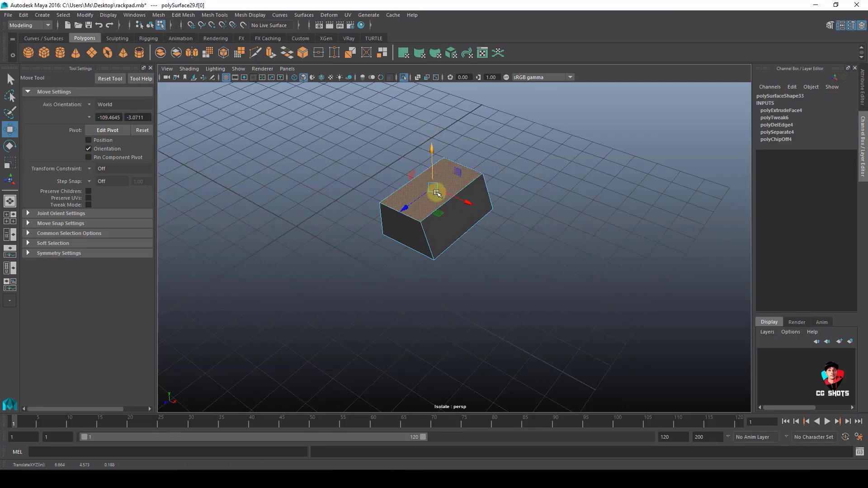
click(452, 209)
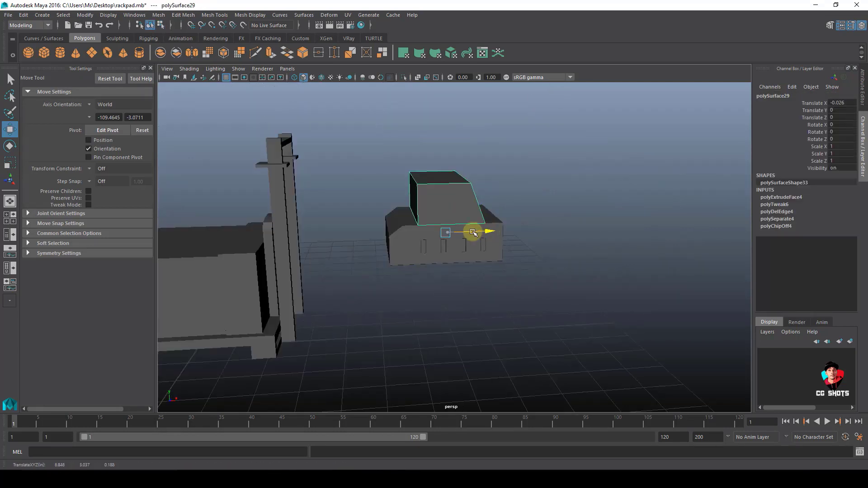
Move the tapered block between the rack and the slotted box, and tilt it about -17.7 degrees around Z
drag(473, 233, 389, 232)
key(e)
drag(368, 196, 347, 241)
key(w)
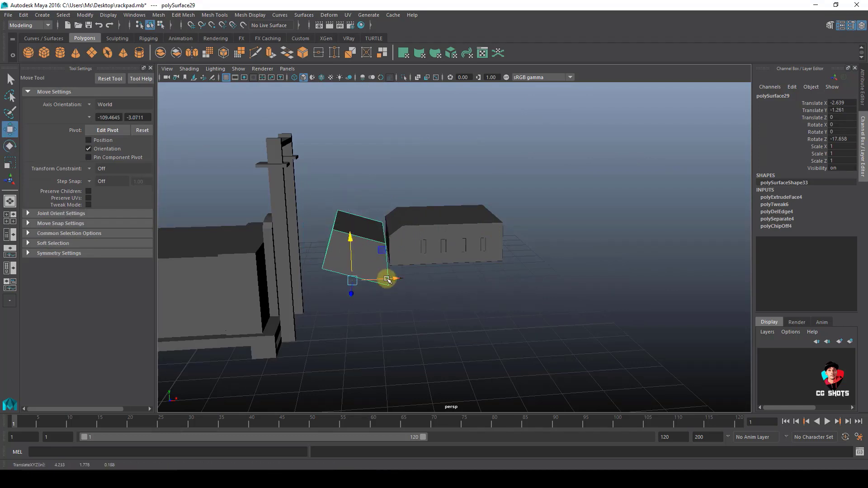
drag(393, 279, 382, 278)
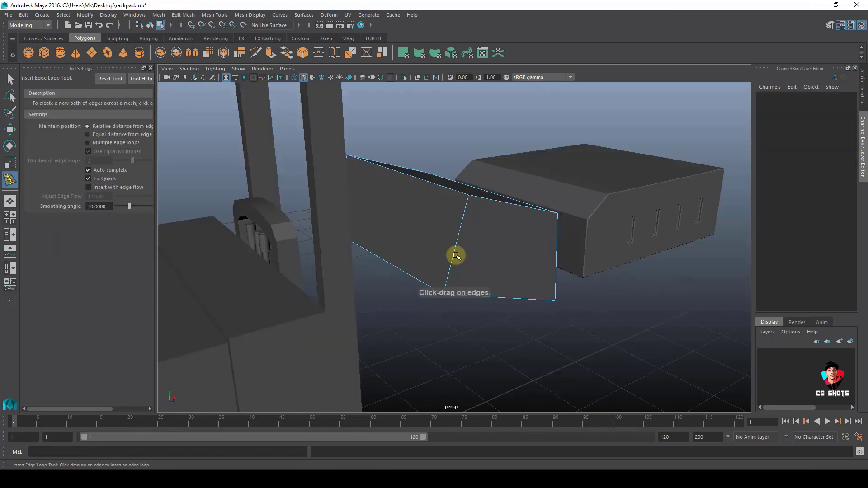
Cut a thin groove around the tilted block by bevelling an inserted edge loop with Fraction 0.06 and extruding the resulting band inward
drag(457, 256, 452, 252)
key(t)
shift+right_drag(494, 253, 511, 255)
drag(611, 260, 605, 260)
drag(606, 260, 592, 263)
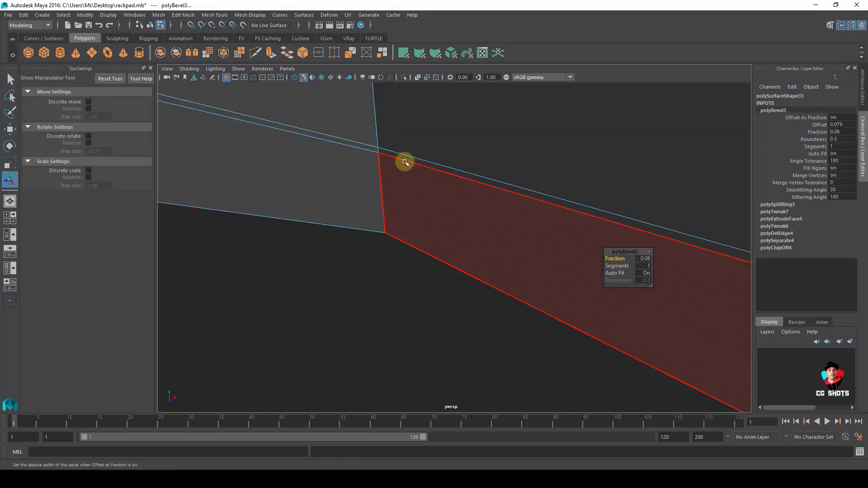
click(397, 159)
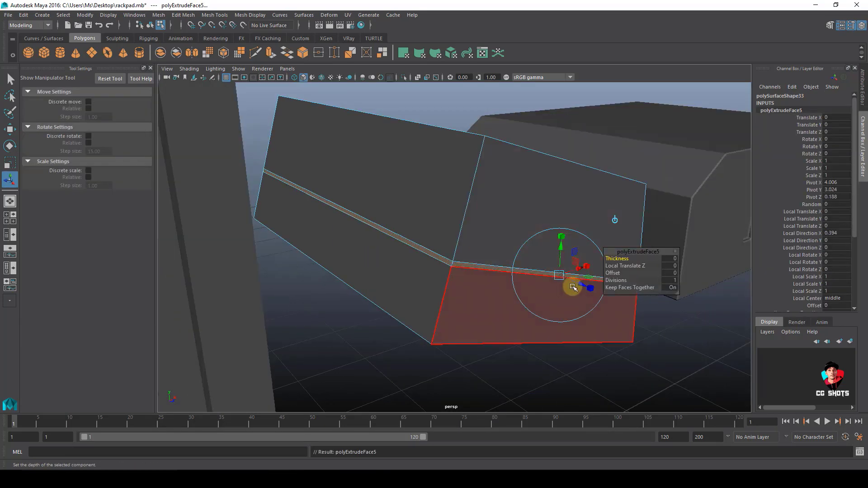
drag(618, 259, 616, 260)
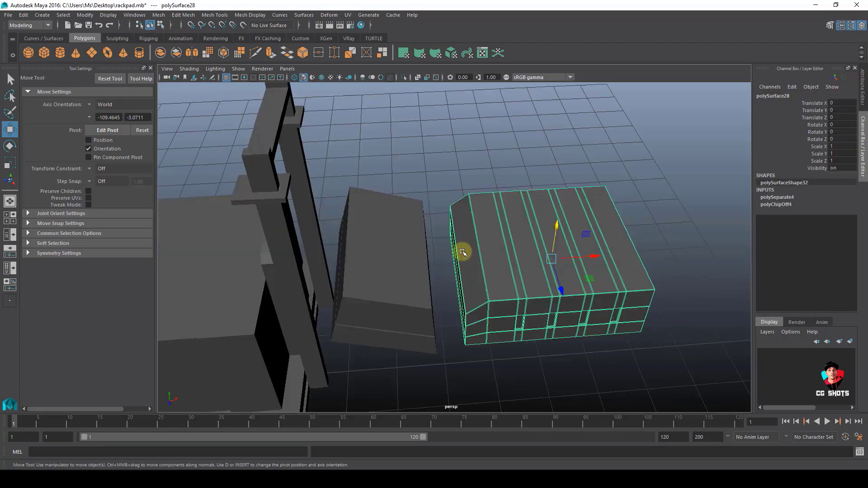
Duplicate the slotted box's top face strip farthest from the rack as a separate piece
alt+drag(462, 250, 556, 198)
key(F11)
click(465, 267)
shift+right_click(627, 198)
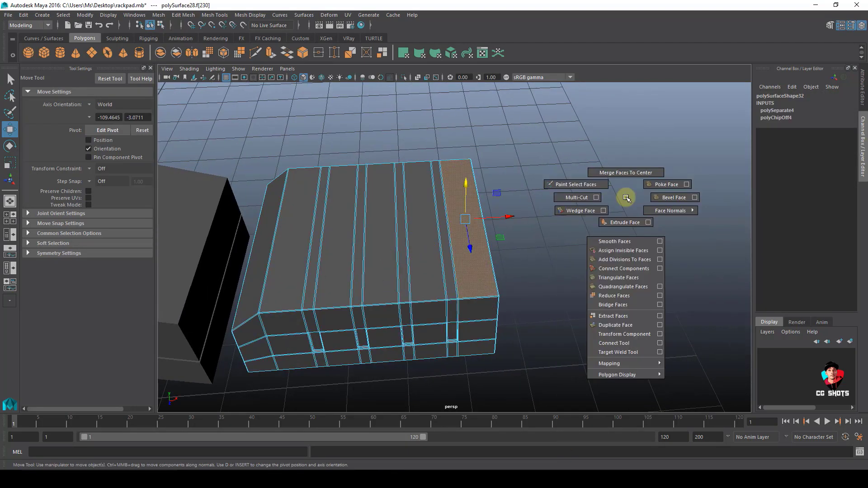
click(615, 325)
right_click(471, 246)
click(467, 196)
click(591, 378)
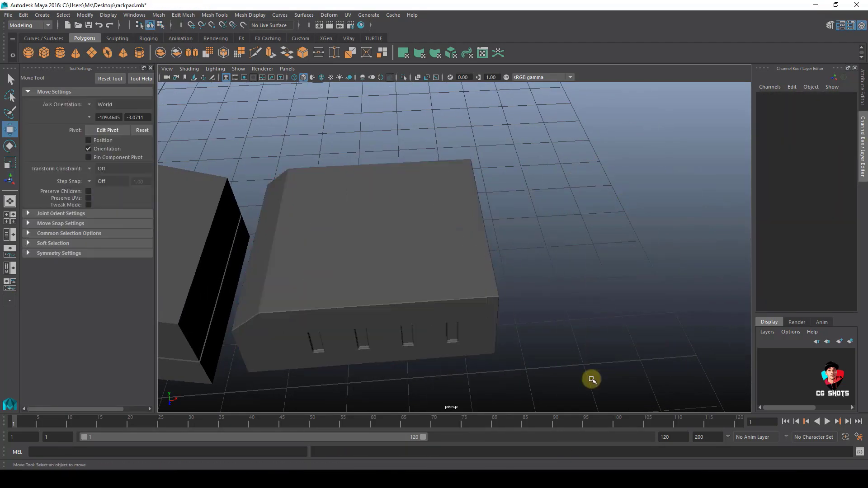
Isolate the duplicated strip and center its pivot
click(406, 211)
key(ctrl+1)
key(space)
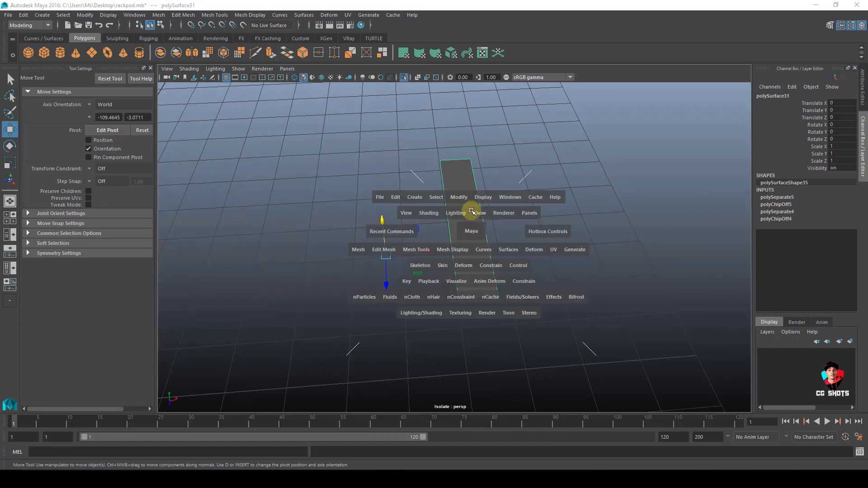
click(475, 213)
click(457, 190)
click(459, 196)
click(477, 254)
key(f)
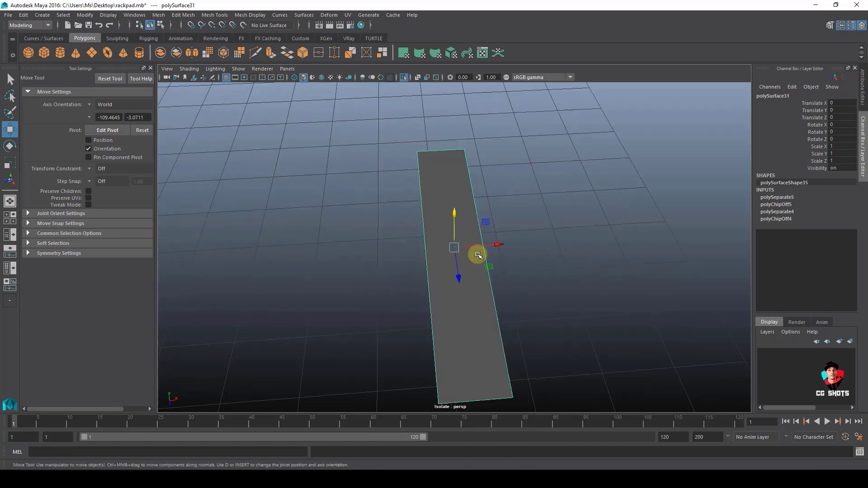
Split the duplicated strip lengthwise along its middle and delete the half farther inward, leaving a narrow strip
alt+drag(513, 216, 488, 253)
alt+right_drag(488, 253, 520, 271)
alt+drag(519, 272, 483, 271)
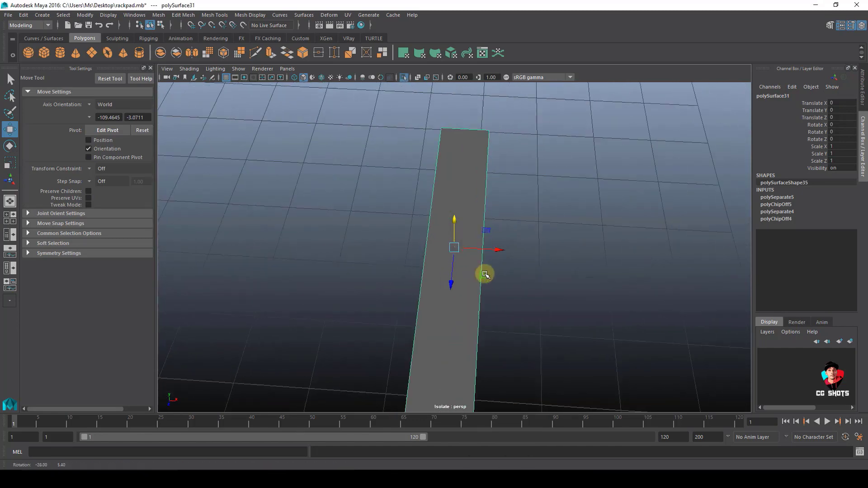
right_drag(461, 132, 455, 122)
click(467, 131)
ctrl+right_drag(533, 138, 479, 362)
right_drag(432, 206, 441, 224)
click(440, 224)
key(Delete)
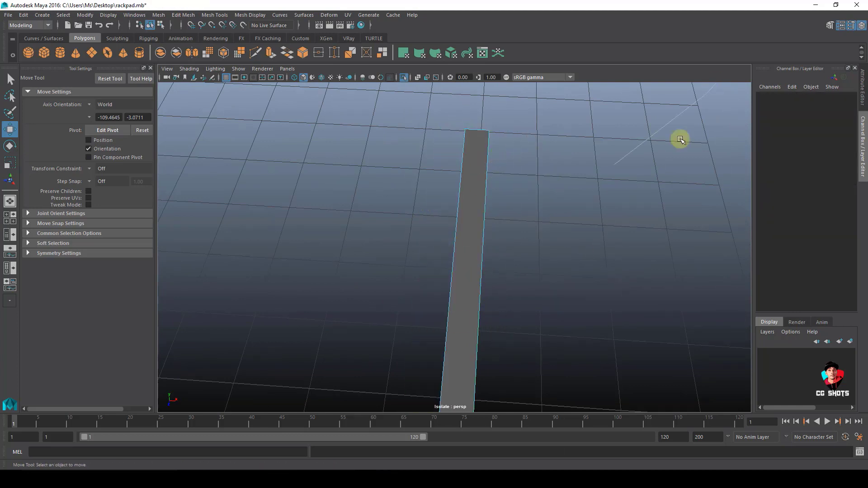
Reduce the narrow strip to two end squares by bevelling a middle edge loop with Fraction 0.83 and deleting the face between
scroll(541, 262, down, 3)
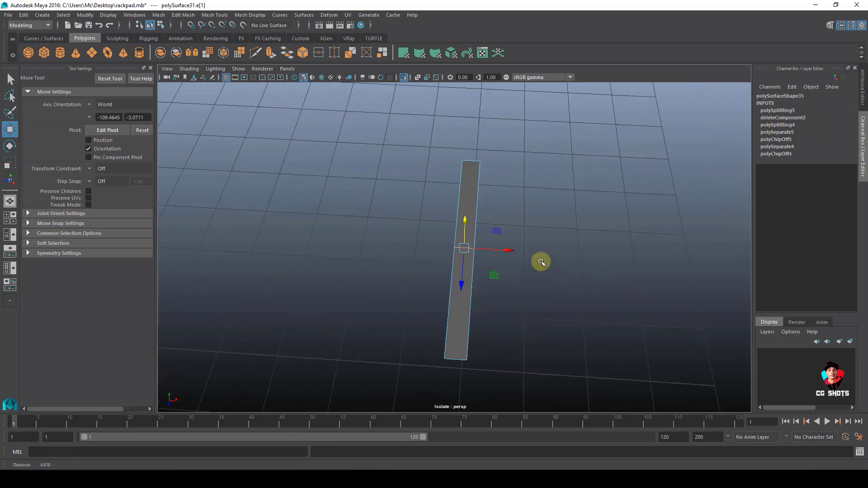
alt+drag(594, 258, 479, 268)
shift+right_click(480, 224)
shift+right_drag(481, 225, 519, 228)
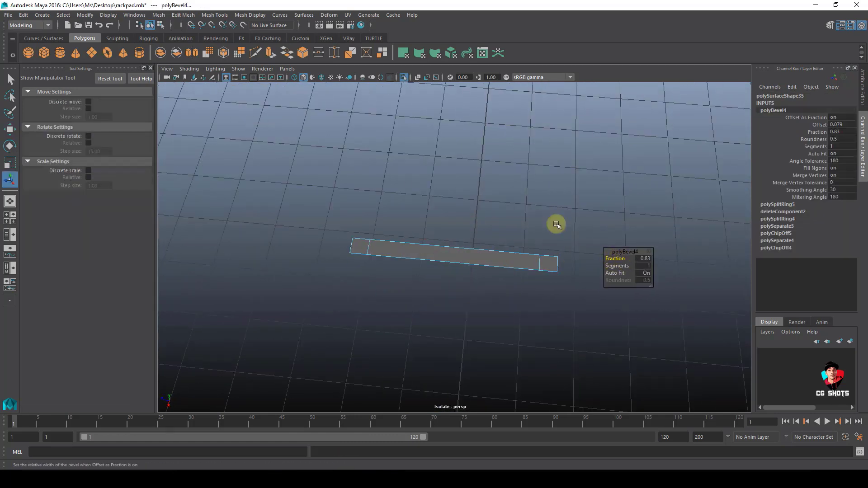
key(Delete)
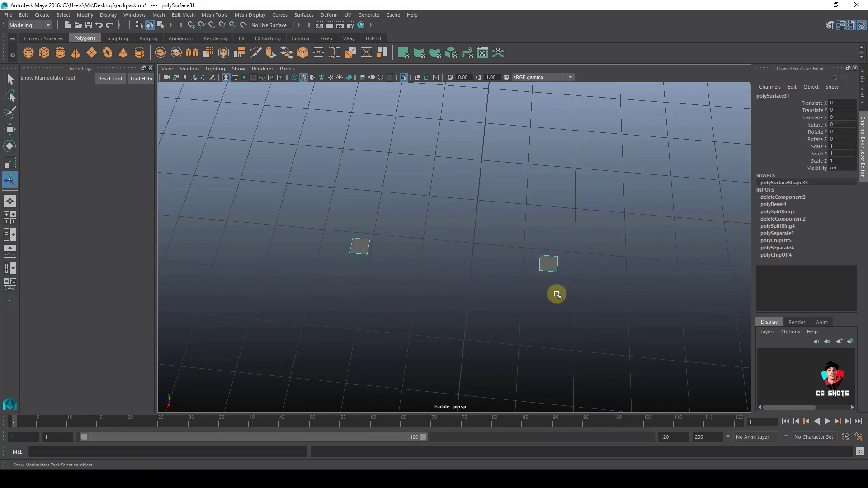
Clear the two squares' construction history and extrude them upward into tall posts at the slotted box's corners
alt+drag(556, 294, 450, 262)
key(alt+shift+d)
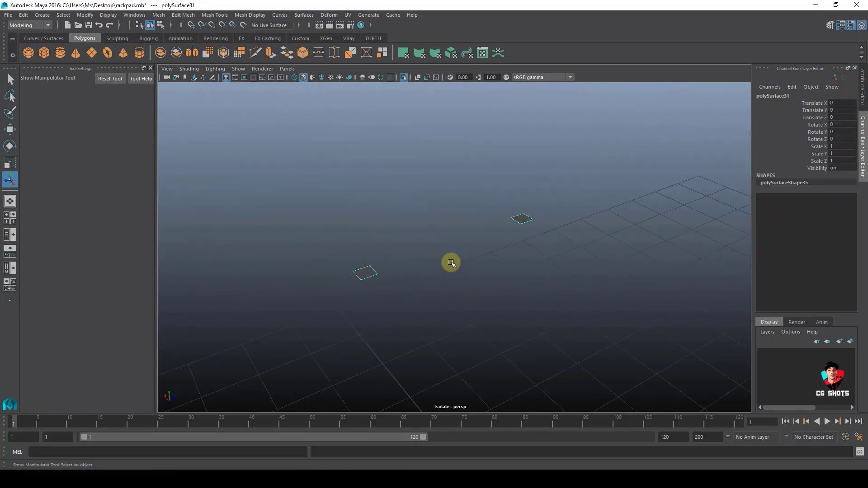
key(ctrl+1)
key(ctrl+e)
alt+drag(528, 291, 487, 199)
alt+drag(487, 199, 416, 273)
Extrude the post tops twice more, moving each new section up and toward the rack to form a bend
key(ctrl+e)
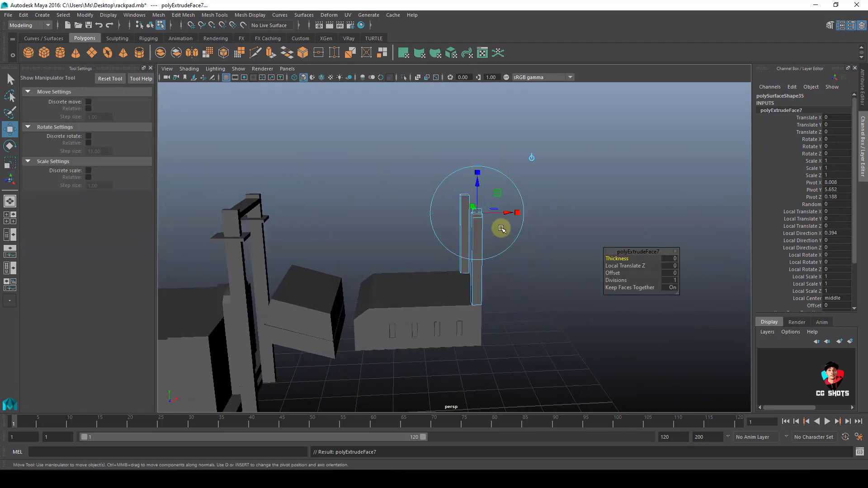
key(w)
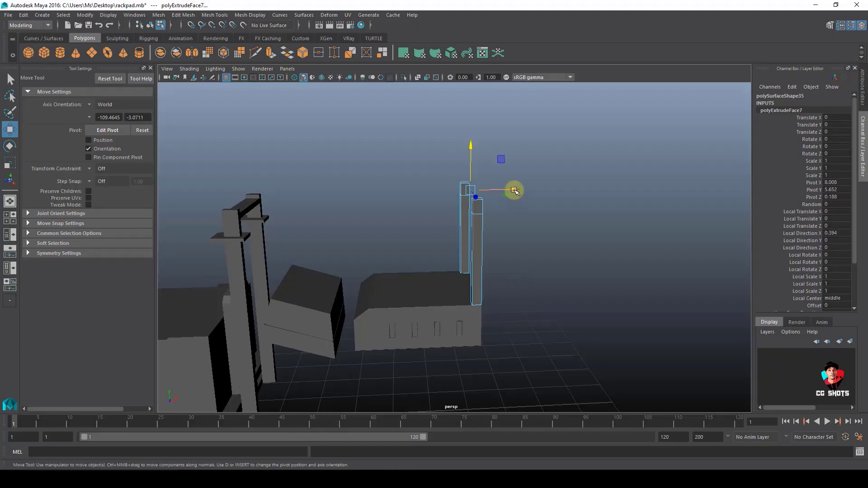
drag(513, 190, 495, 245)
key(ctrl+e)
key(w)
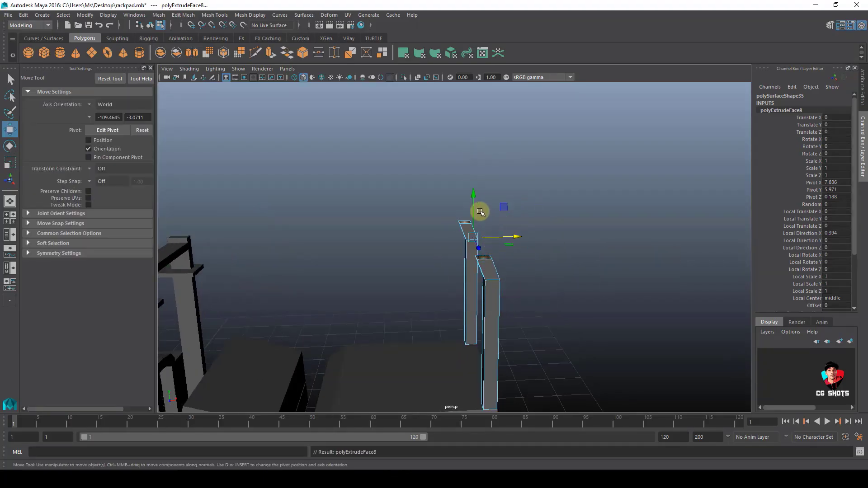
drag(479, 210, 475, 190)
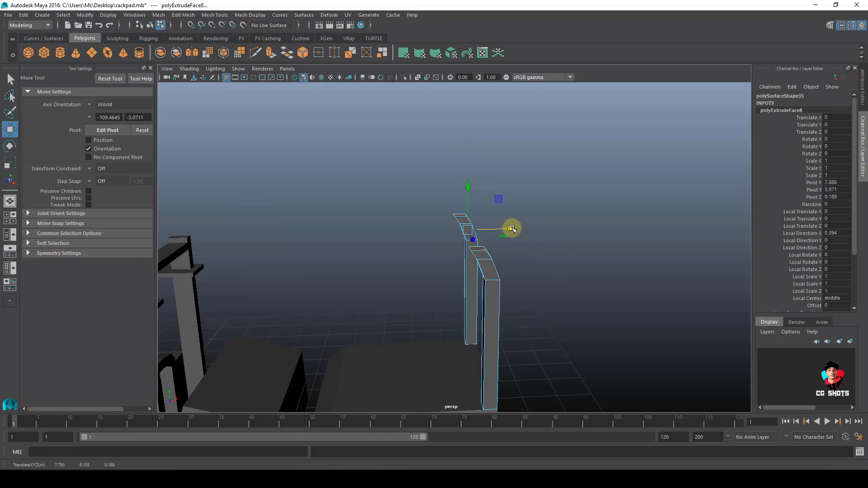
key(r)
alt+drag(465, 229, 530, 318)
alt+drag(597, 279, 622, 170)
key(w)
click(676, 258)
Isolate the posts, delete their bottom faces and remove one of the two posts
alt+drag(676, 259, 513, 246)
click(453, 244)
key(ctrl+1)
alt+drag(522, 312, 517, 235)
click(543, 391)
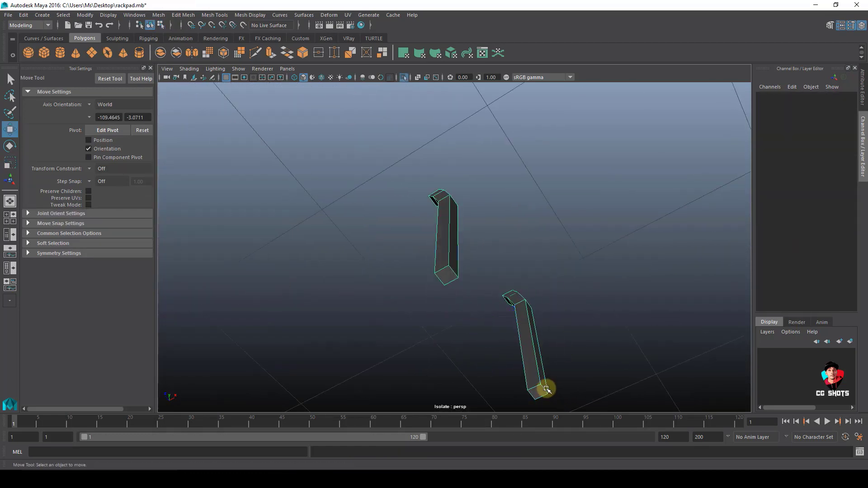
key(Delete)
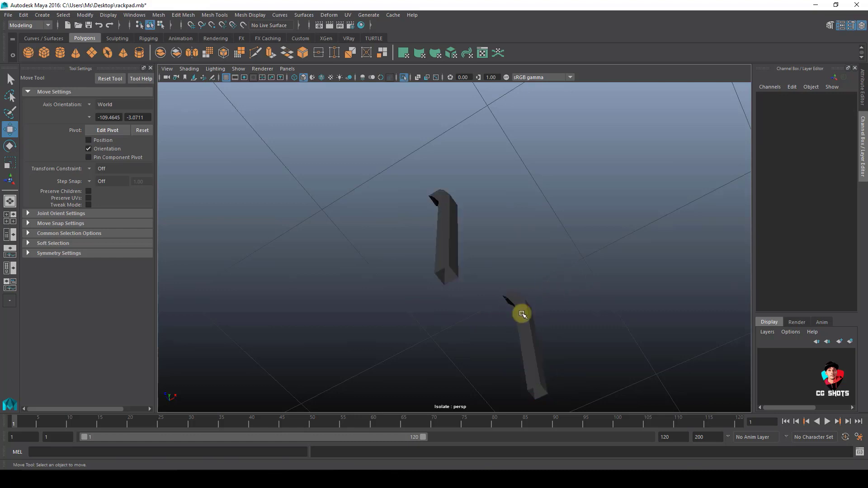
click(518, 315)
click(461, 252)
alt+drag(461, 252, 558, 304)
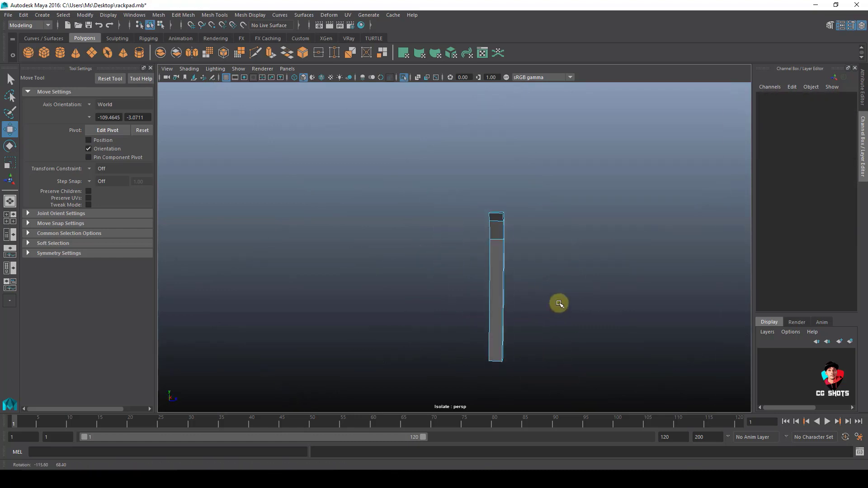
Taper the remaining post's bent tip by scaling its bend edges to about 0.886 and its end face to about 0.587 in X and Z
scroll(457, 264, up, 5)
alt+drag(457, 264, 435, 236)
click(410, 241)
key(r)
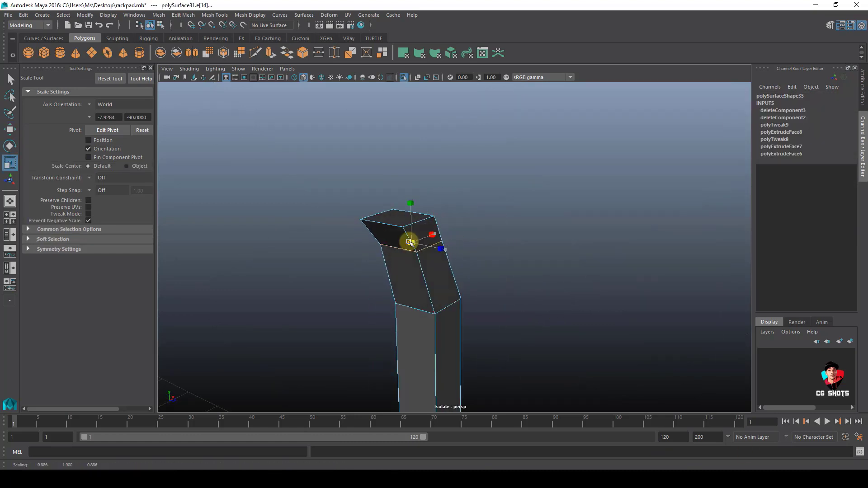
key(F11)
click(400, 217)
drag(390, 218, 384, 217)
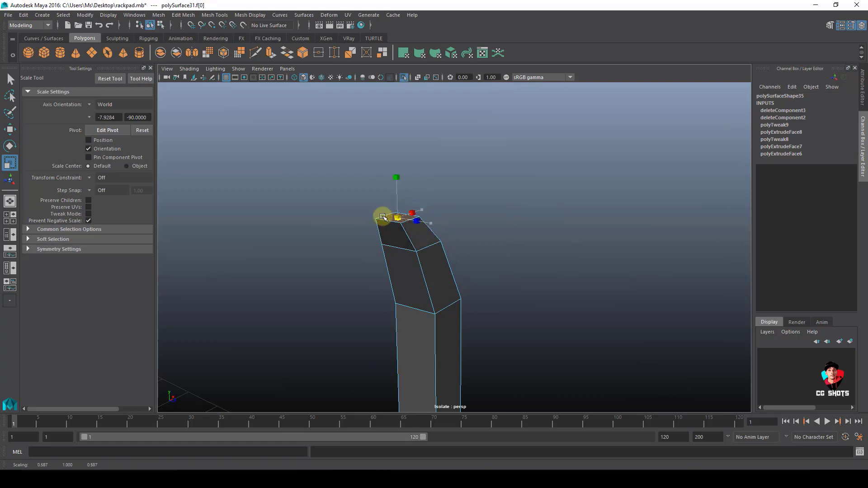
right_drag(423, 281, 484, 226)
click(347, 239)
scroll(377, 302, down, 5)
key(ctrl+1)
scroll(429, 262, down, 5)
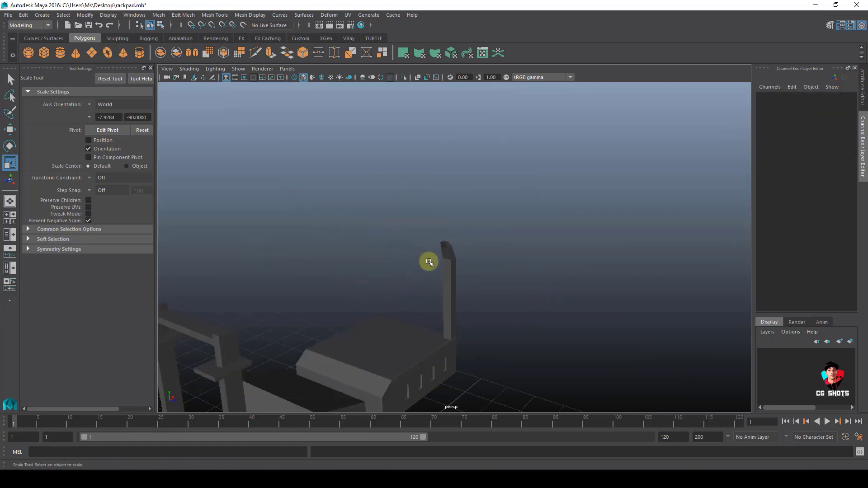
Clear the post's history, center its pivot and place a duplicate at the slotted box's opposite corner with Translate Z -2.43
alt+drag(431, 265, 398, 246)
scroll(398, 246, up, 5)
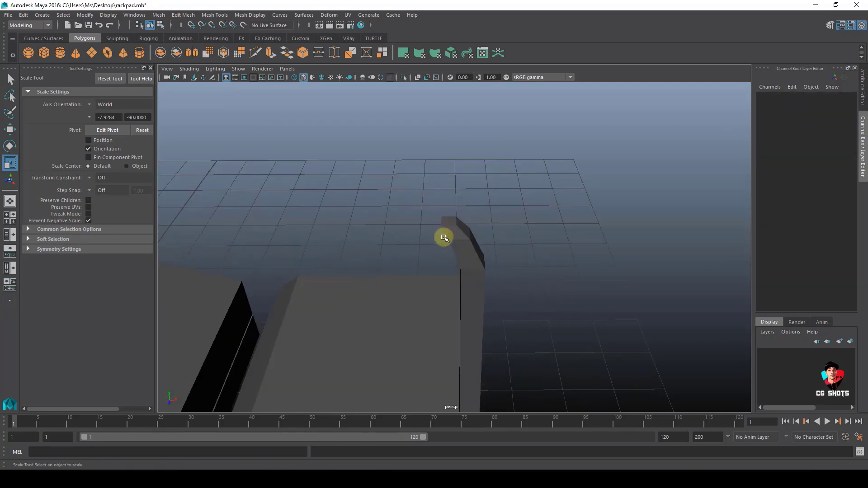
click(482, 270)
alt+drag(483, 271, 423, 272)
key(w)
key(space)
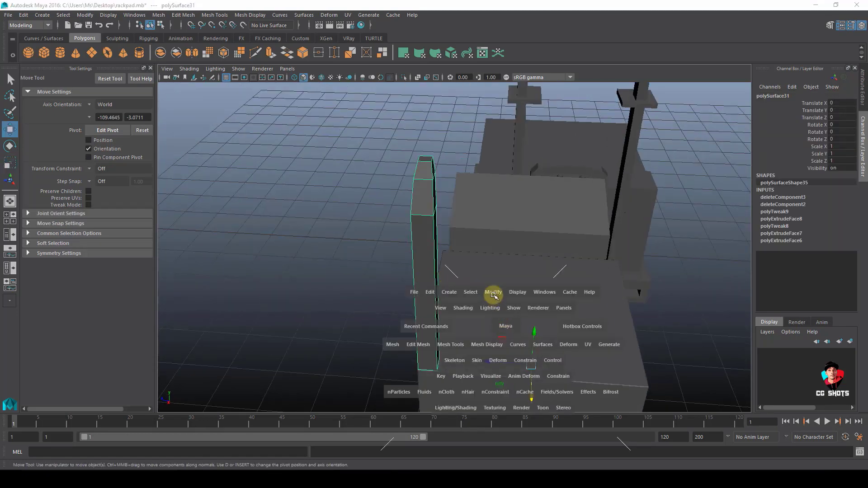
click(494, 292)
click(504, 87)
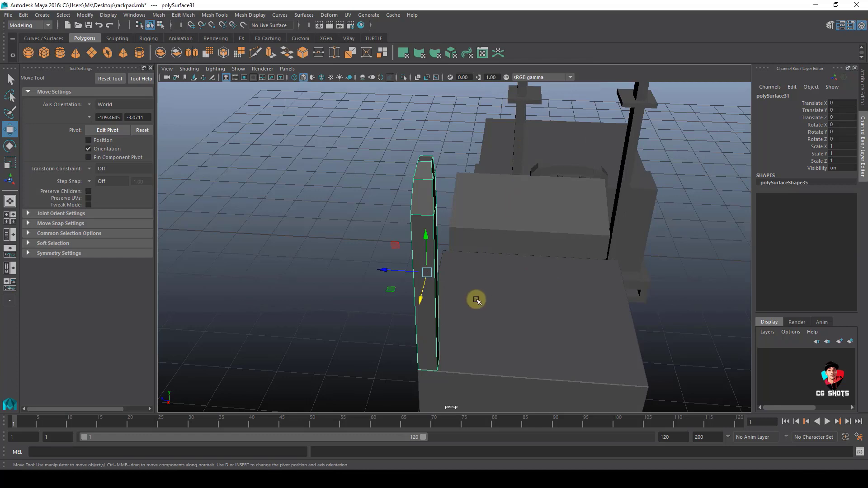
drag(385, 270, 611, 343)
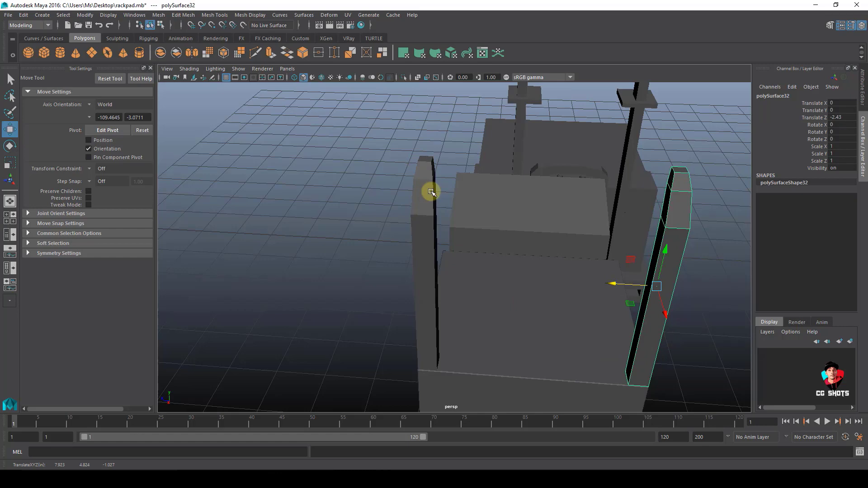
mouse_move(431, 192)
alt+mouse_down()
mouse_move(451, 190)
mouse_move(416, 184)
alt+mouse_up()
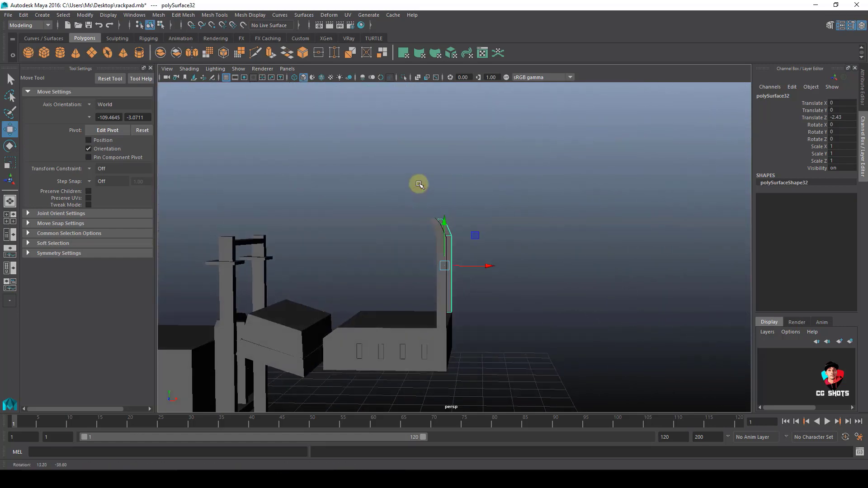
Split off the end face at the original post's bent tip as a separate piece
click(367, 258)
alt+drag(368, 257, 395, 233)
alt+right_drag(395, 232, 648, 256)
alt+drag(647, 256, 431, 272)
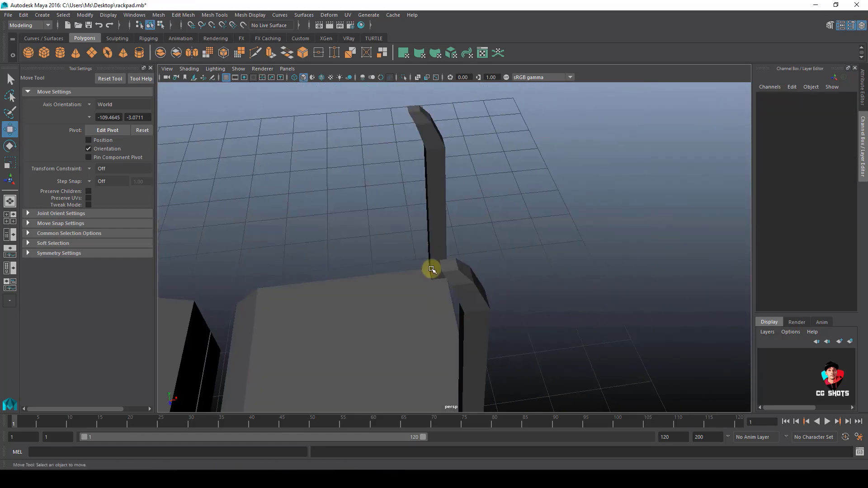
click(431, 271)
alt+drag(488, 248, 512, 310)
key(F11)
click(512, 311)
shift+right_click(575, 220)
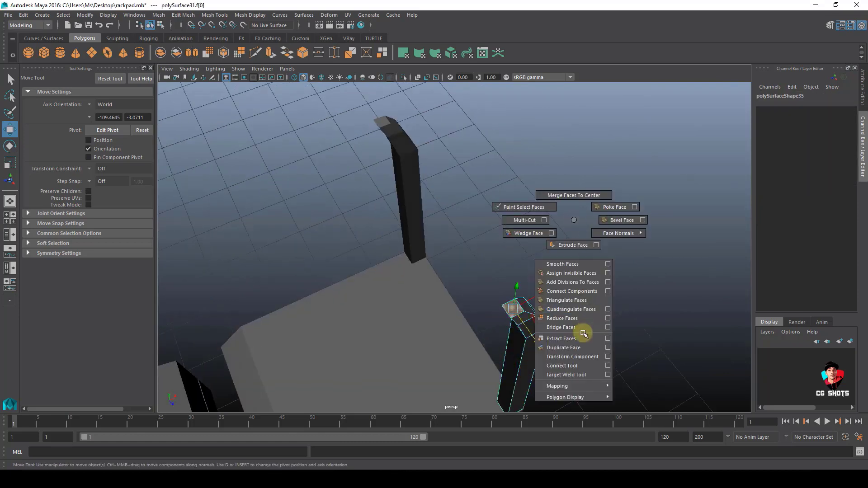
shift+right_drag(584, 334, 579, 340)
Select only the separated tip face piece and center its pivot
right_drag(481, 227, 544, 170)
alt+drag(559, 312, 578, 257)
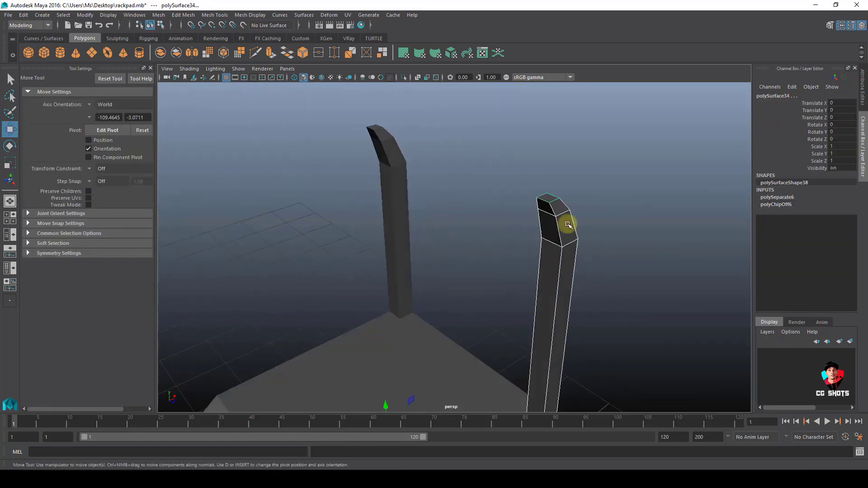
shift+drag(603, 231, 568, 226)
key(space)
click(560, 188)
click(582, 247)
Stretch the tip face piece across to the other post by snapping its two end vertices to that post's tip
alt+drag(577, 179, 509, 202)
click(591, 216)
drag(608, 292, 608, 292)
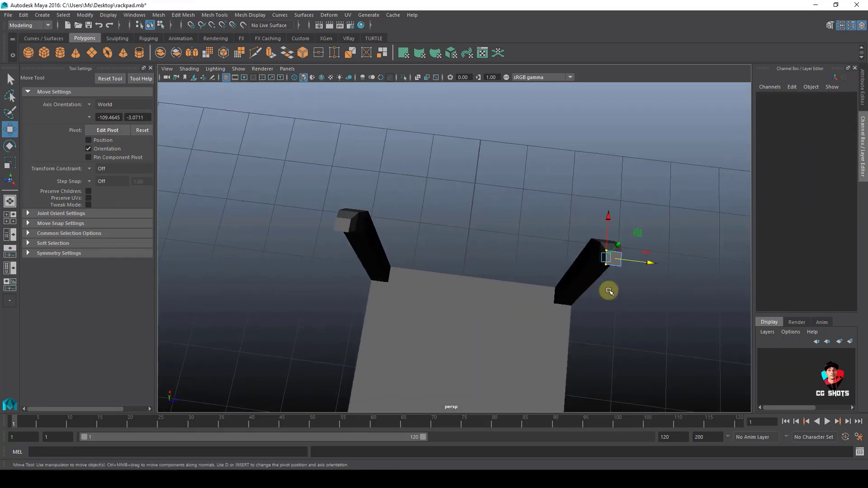
middle_drag(337, 225, 335, 218)
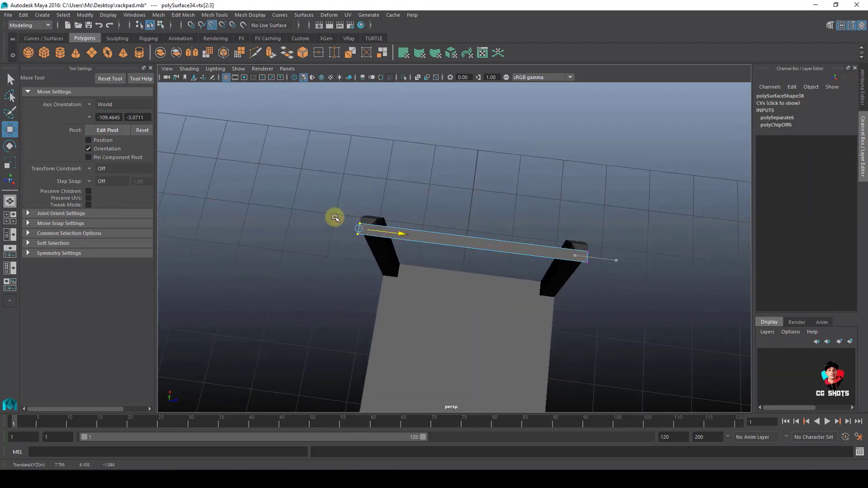
click(480, 120)
Pull the long strip's rack-side edge outward over the slotted box to form a wide roof plate
alt+drag(463, 227, 440, 262)
click(440, 263)
alt+drag(527, 271, 374, 199)
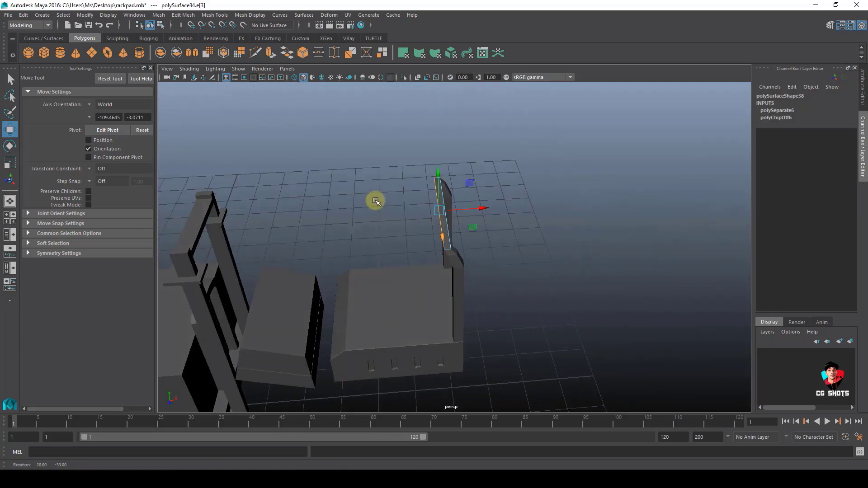
mouse_move(483, 209)
mouse_down()
mouse_move(405, 209)
mouse_move(471, 190)
mouse_move(493, 201)
mouse_up()
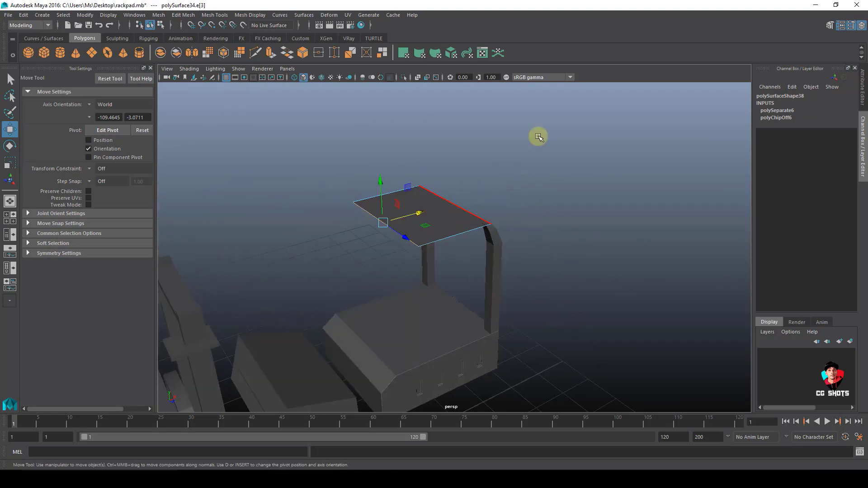
Center the roof plate's pivot and extrude the plate upward by about 0.18 into a slab
click(537, 136)
right_drag(419, 232, 434, 221)
key(space)
click(422, 185)
click(454, 245)
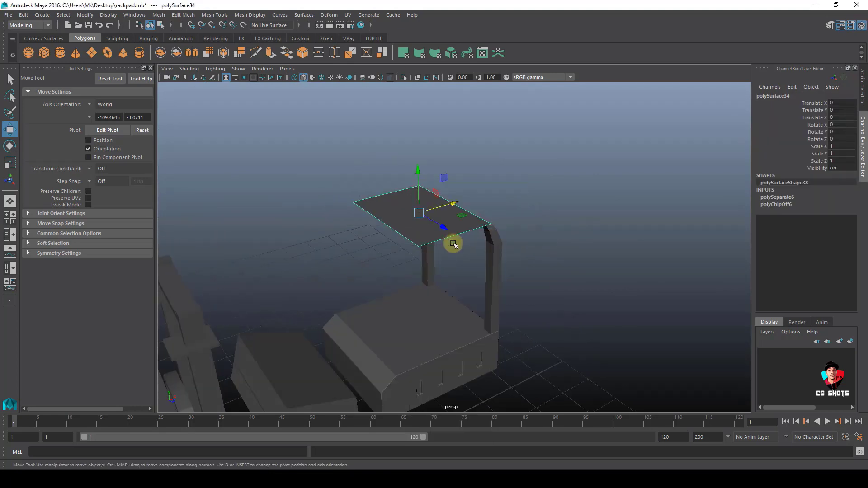
key(ctrl+e)
click(419, 183)
drag(419, 183, 424, 179)
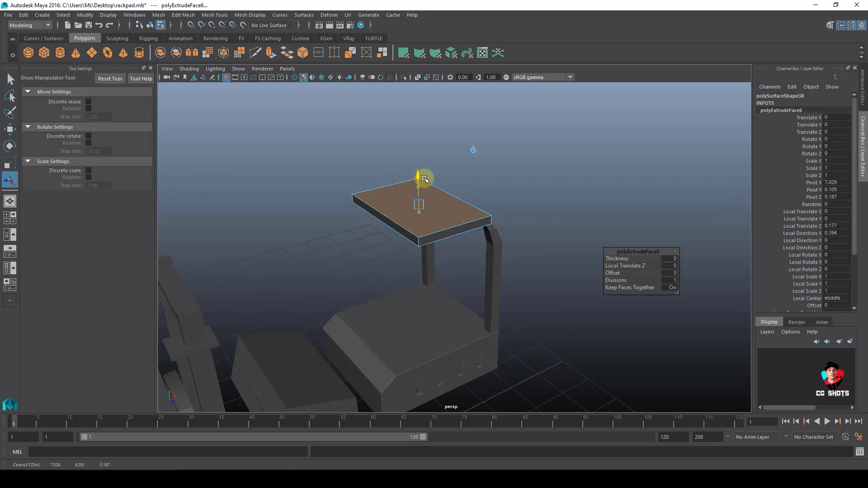
key(w)
Isolate the roof slab and insert edge loops close to one side edge and around its thickness
right_drag(449, 215, 573, 102)
click(461, 209)
key(ctrl+1)
key(f)
alt+drag(461, 210, 577, 201)
shift+right_drag(577, 200, 497, 238)
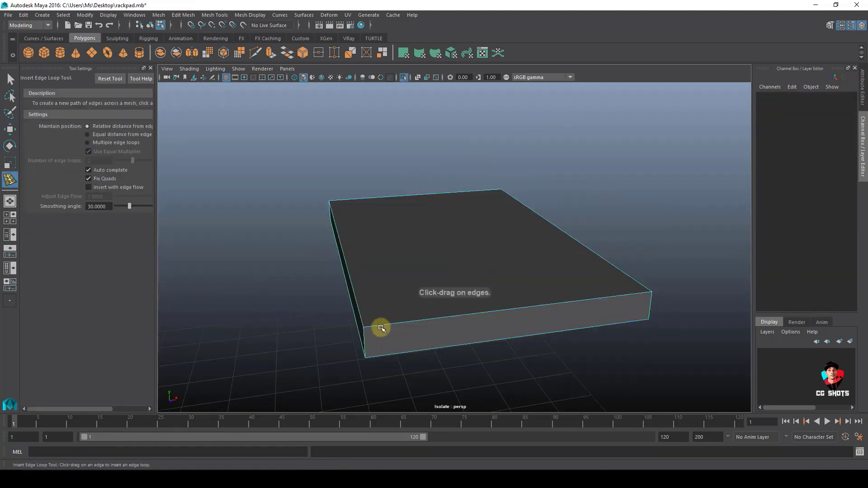
click(366, 325)
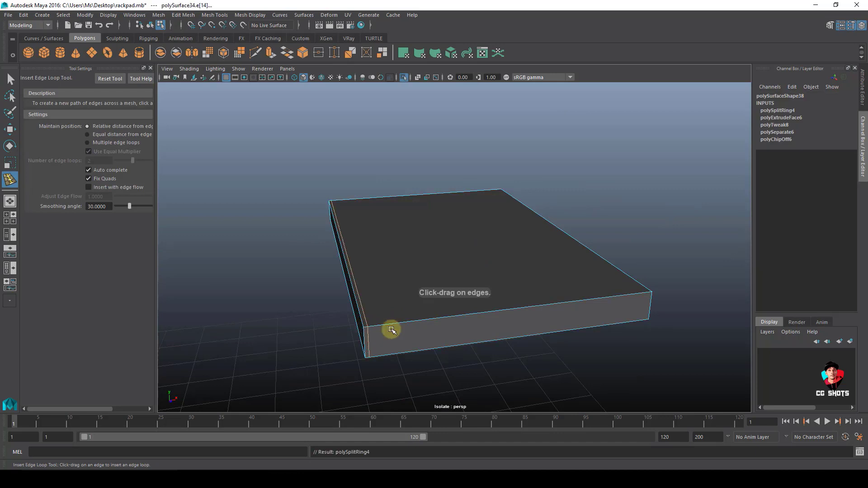
click(651, 296)
click(650, 300)
click(648, 305)
Insert further edge loops close to the roof slab's remaining edges and one across the slab
alt+drag(632, 329, 373, 299)
alt+drag(282, 280, 340, 269)
click(416, 300)
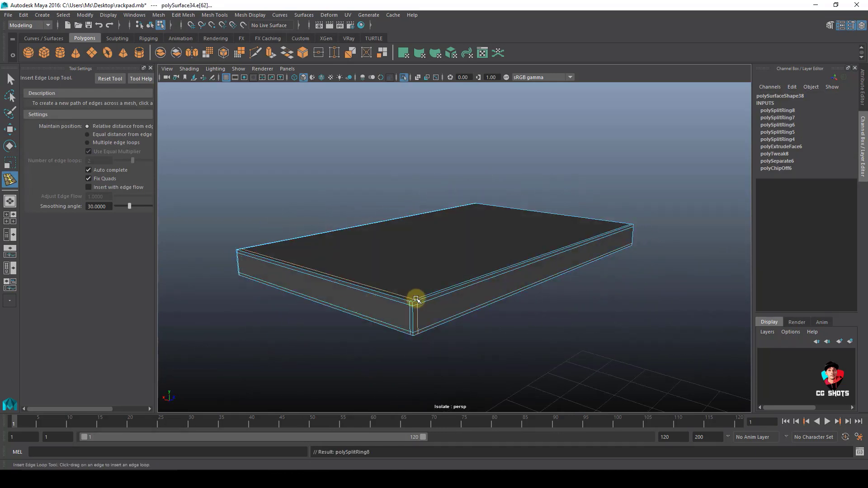
click(465, 288)
key(w)
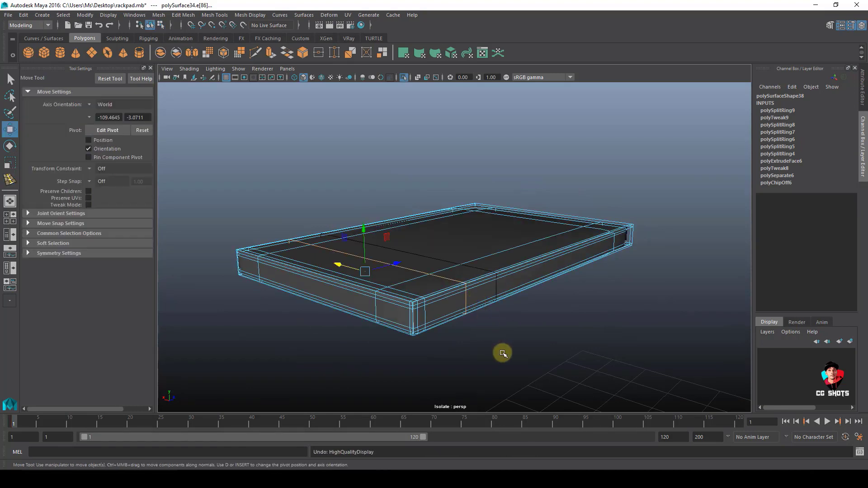
click(630, 121)
Raise the vertices at the slotted box's post-side end so its top edge slopes upward there
drag(401, 262, 491, 364)
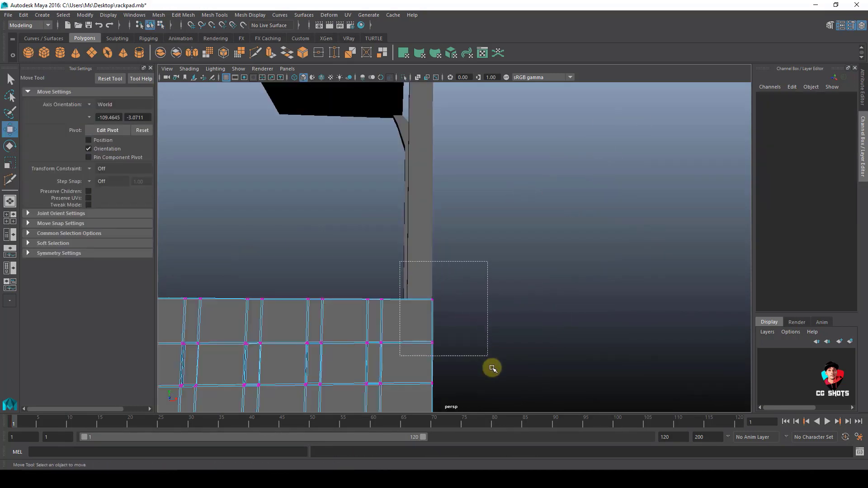
alt+middle_drag(495, 326, 432, 234)
drag(415, 239, 413, 228)
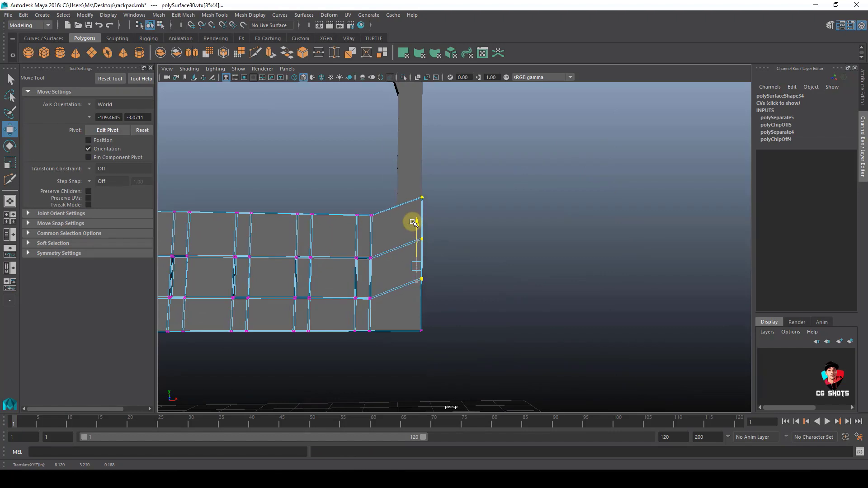
alt+middle_drag(416, 227, 419, 215)
middle_drag(463, 285, 411, 186)
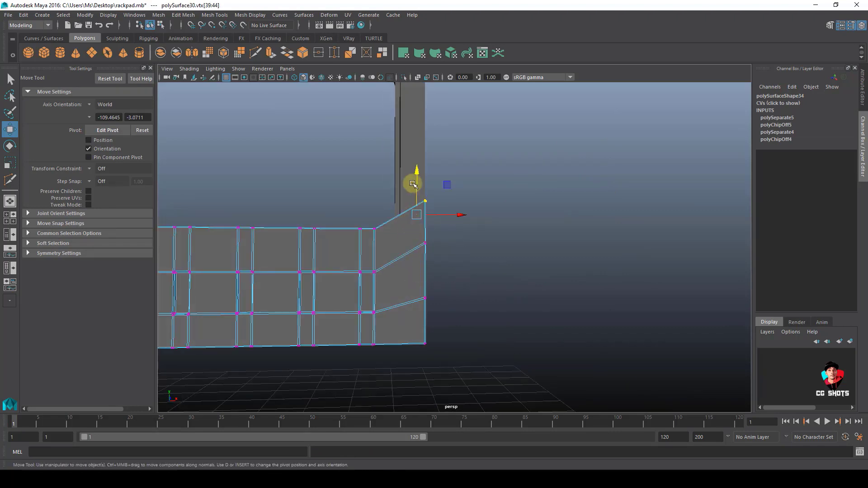
Raise the two top vertex rows beside the slotted box's post-side end to continue the upward slope
key(5)
click(372, 186)
key(4)
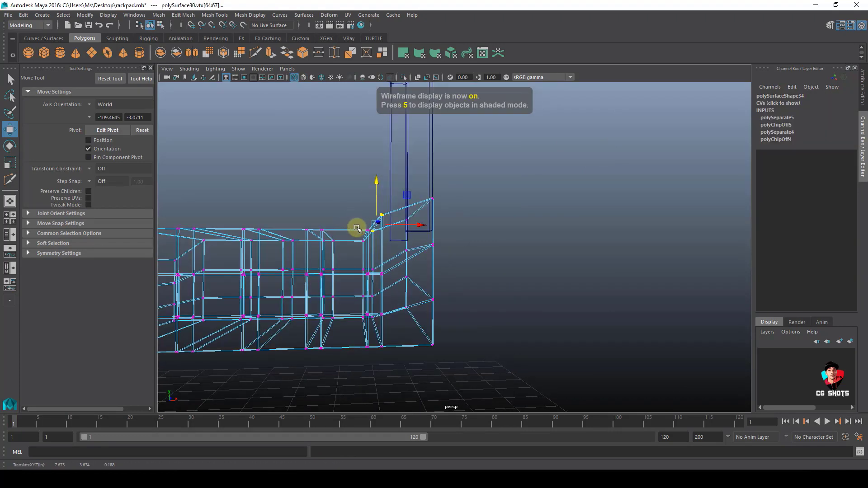
alt+middle_drag(357, 226, 348, 230)
key(5)
drag(365, 198, 364, 190)
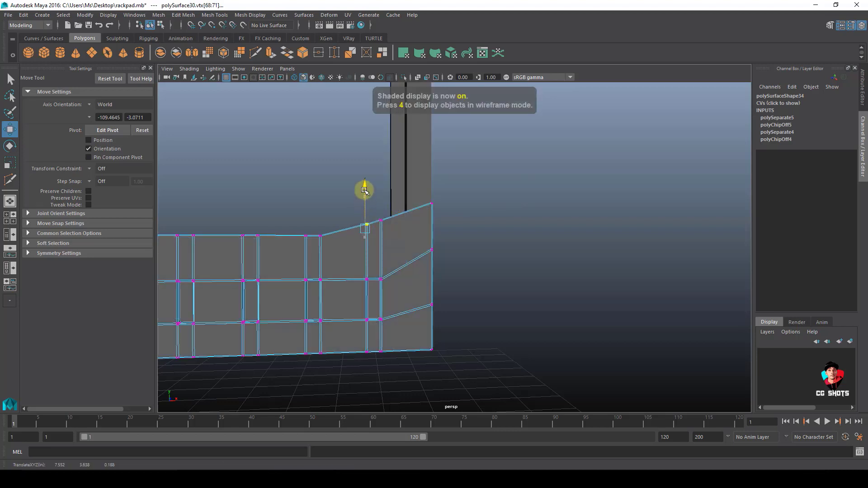
alt+middle_drag(365, 190, 437, 234)
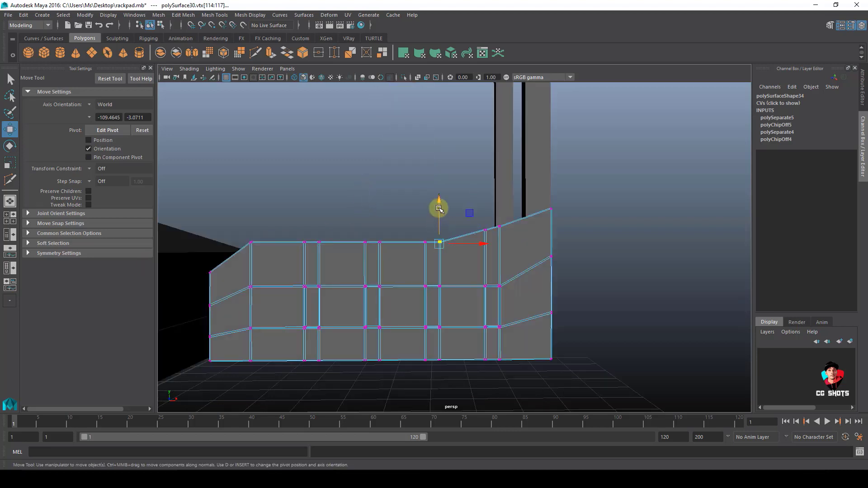
Adjust the heights of the slotted box's middle top vertex rows to form a gently descending curve
drag(405, 219, 438, 266)
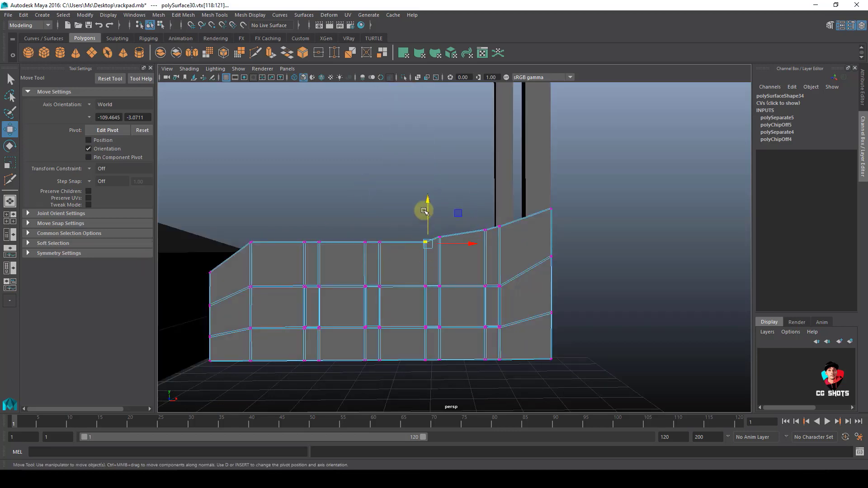
key(4)
key(5)
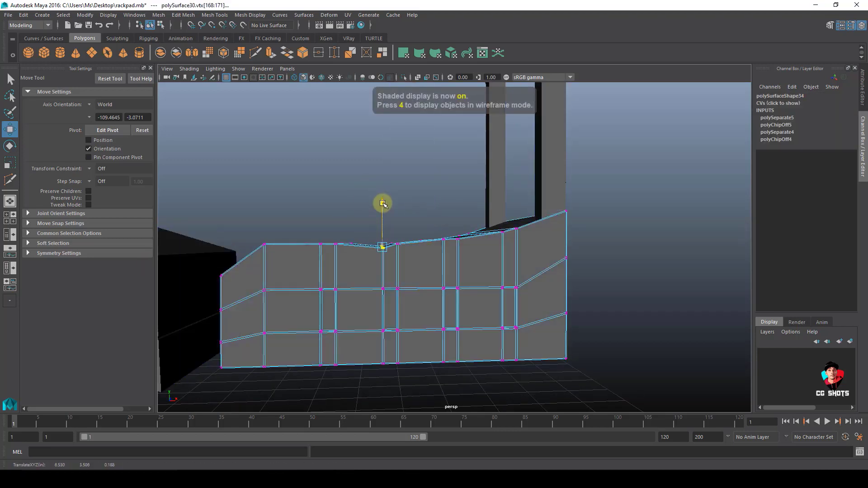
mouse_move(347, 239)
alt+mouse_down()
mouse_move(353, 234)
mouse_move(354, 253)
mouse_move(333, 236)
alt+mouse_up()
key(4)
key(5)
key(4)
key(5)
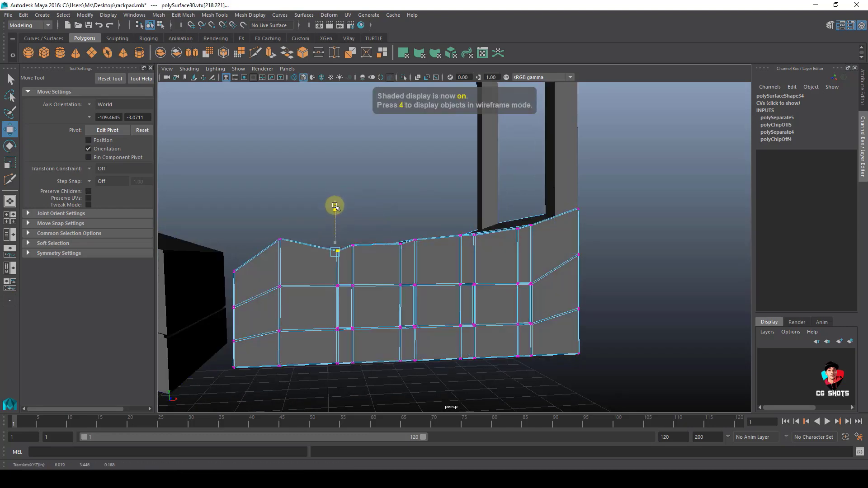
Lower the top vertex row nearest the slotted box's rack-side end so the top slopes down continuously
drag(271, 231, 290, 247)
drag(289, 199, 295, 217)
alt+drag(425, 224, 452, 225)
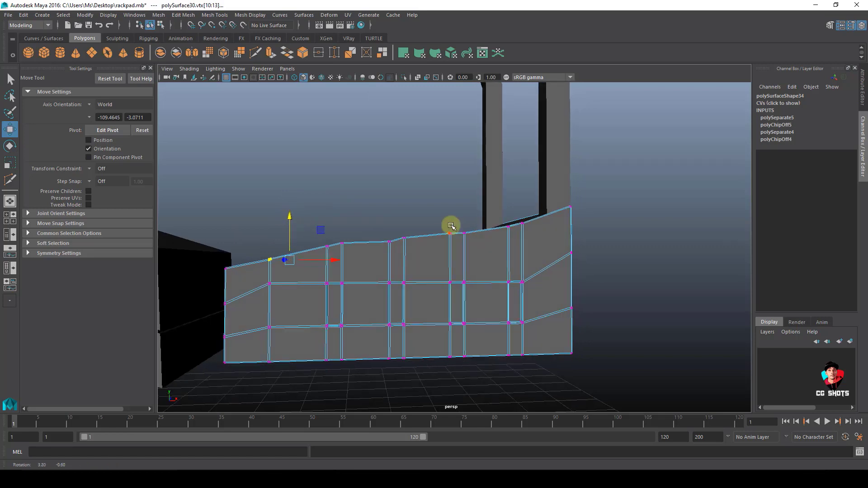
drag(377, 230, 557, 226)
key(4)
drag(557, 226, 534, 258)
key(5)
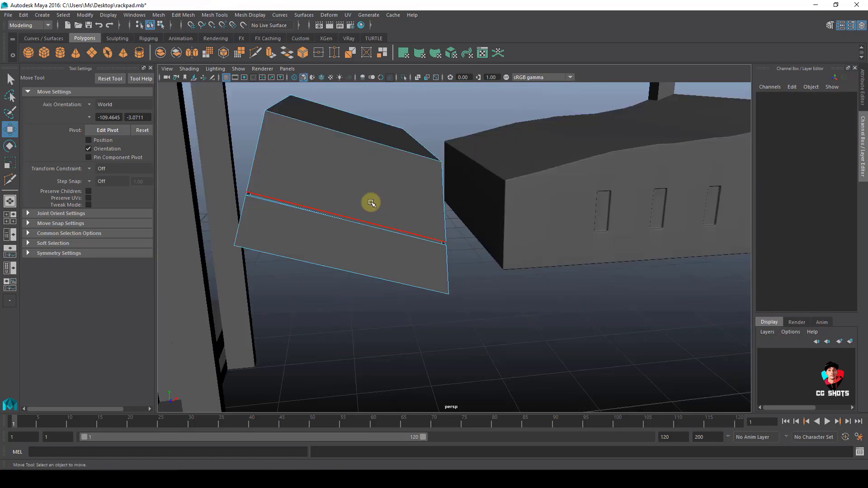
Insert an edge loop across the middle of the tilted grooved block and bevel it with fraction 0.34
click(368, 202)
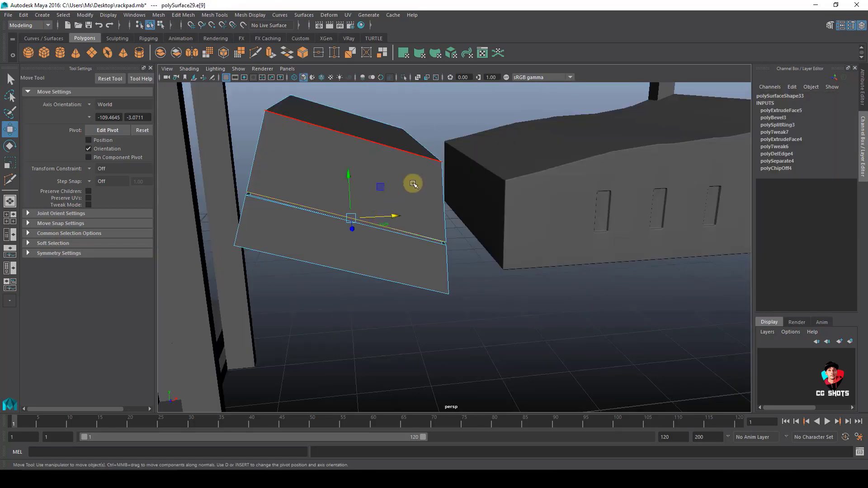
ctrl+right_drag(349, 229, 382, 227)
drag(621, 258, 611, 258)
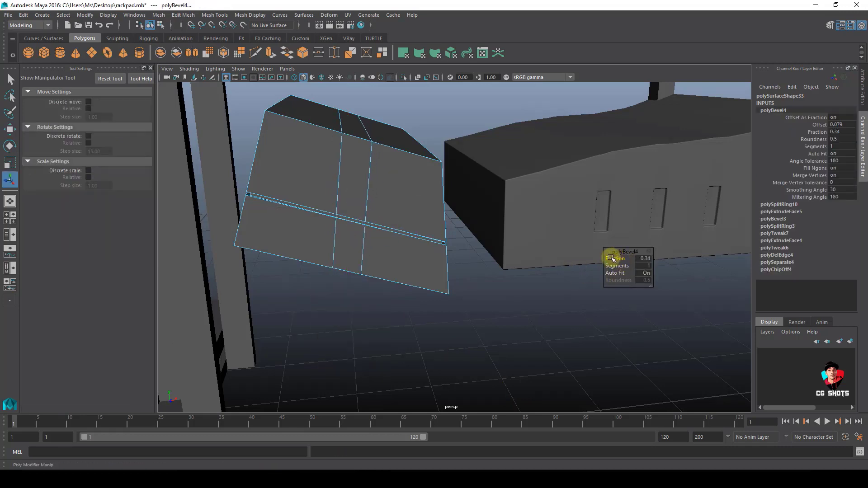
Extract the tilted block's lower side face between the beveled loops and extrude it outward into a thick post base
shift+right_drag(378, 252, 387, 363)
drag(360, 256, 237, 286)
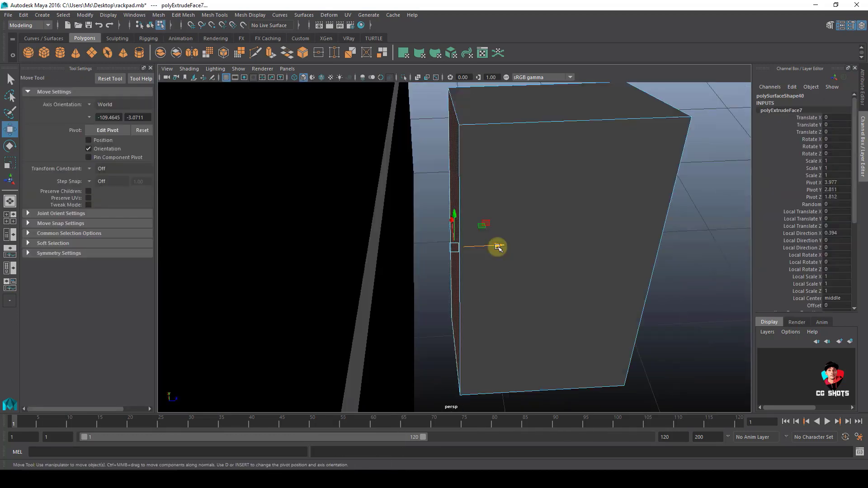
key(ctrl+e)
drag(498, 246, 449, 244)
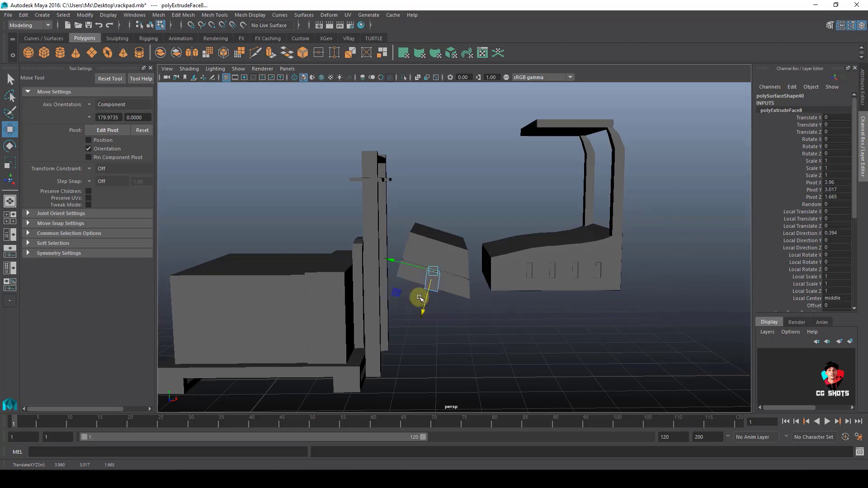
Extrude the post base's upper face along the tilted block's side and upward above the block
drag(434, 227, 436, 184)
drag(464, 227, 471, 230)
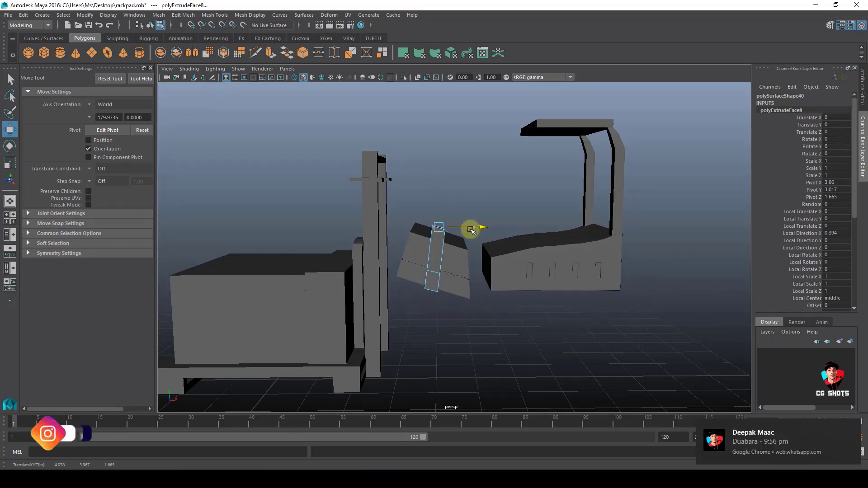
drag(428, 247, 429, 208)
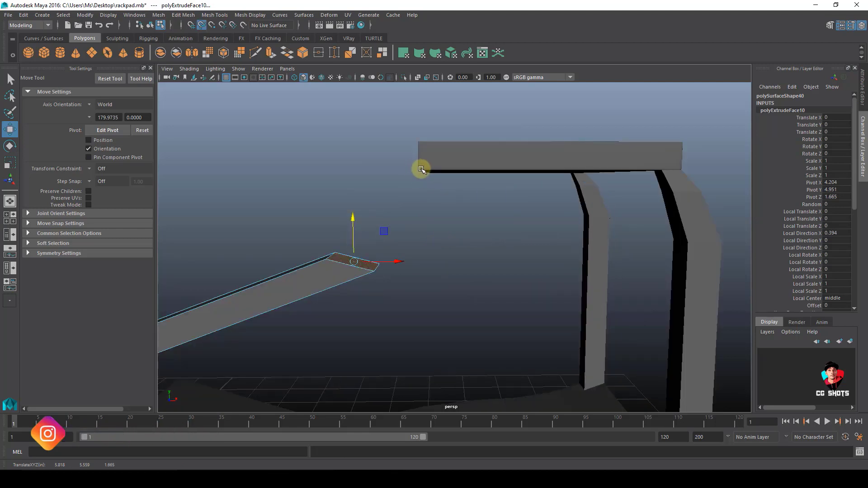
Move the bent front post's end to the roof slab's front corner and place a mirrored copy on the opposite side
middle_drag(422, 171, 421, 163)
drag(390, 172, 486, 180)
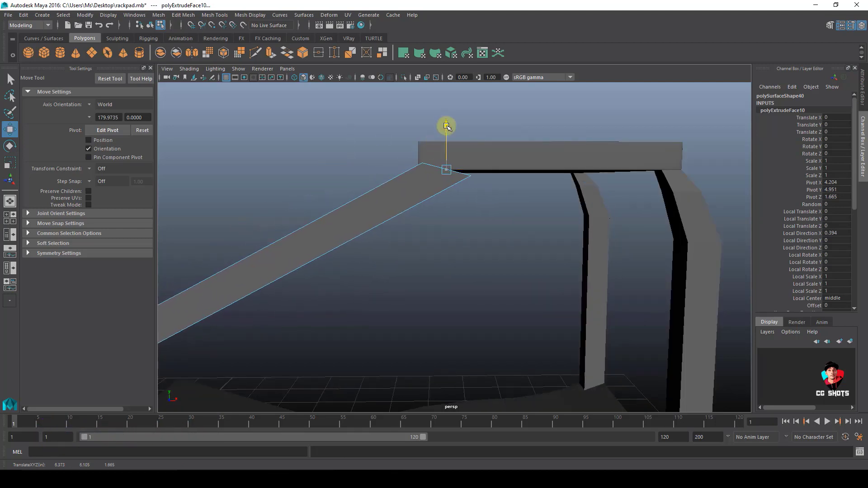
drag(445, 126, 445, 133)
drag(499, 201, 467, 162)
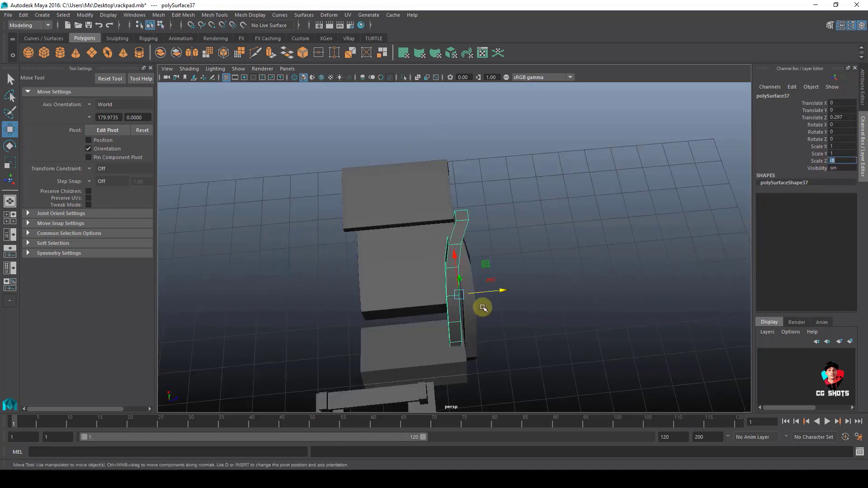
drag(507, 293, 403, 300)
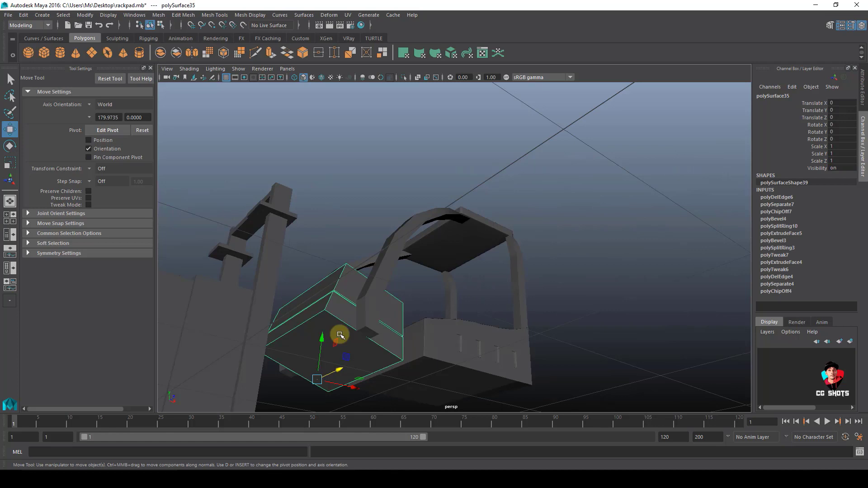
Isolate the tilted grooved block and extract its bottom face as a separate plate
key(ctrl+1)
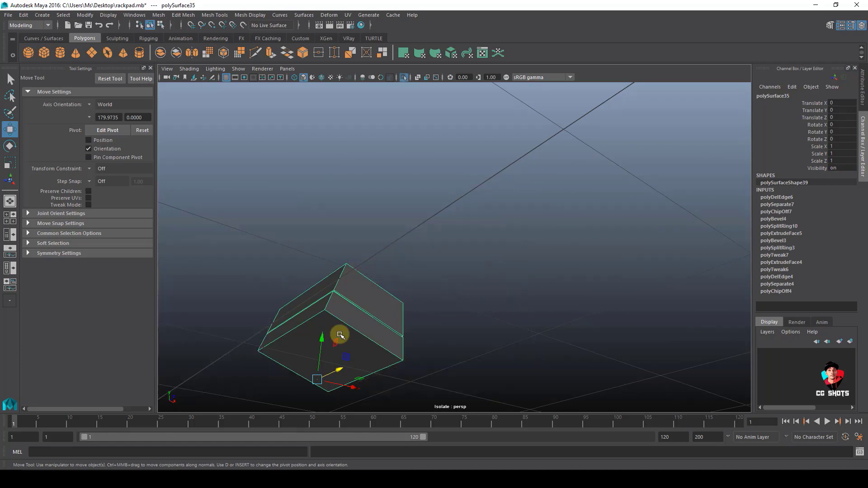
alt+drag(348, 321, 434, 345)
click(330, 276)
shift+right_drag(506, 188, 506, 330)
key(w)
alt+drag(501, 310, 382, 297)
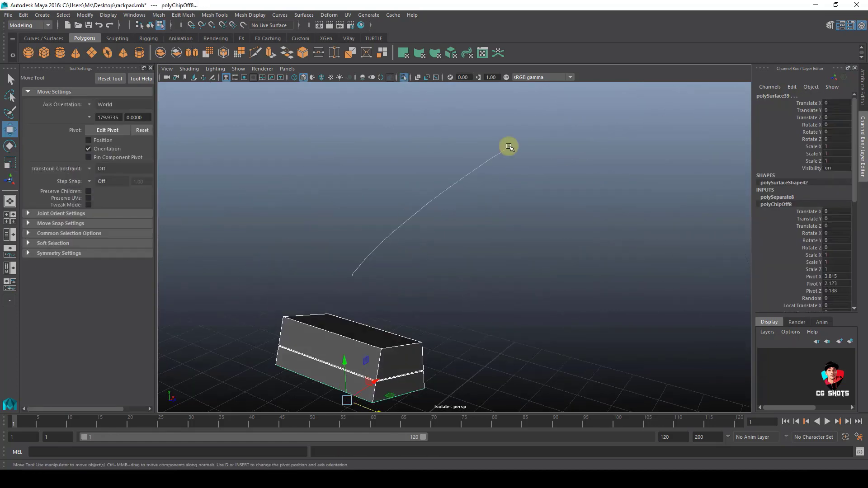
alt+drag(508, 145, 462, 331)
click(463, 331)
click(359, 348)
Show the whole model again and widen the extracted bottom plate past the tilted block's sides
alt+drag(422, 362, 438, 294)
key(space)
click(436, 296)
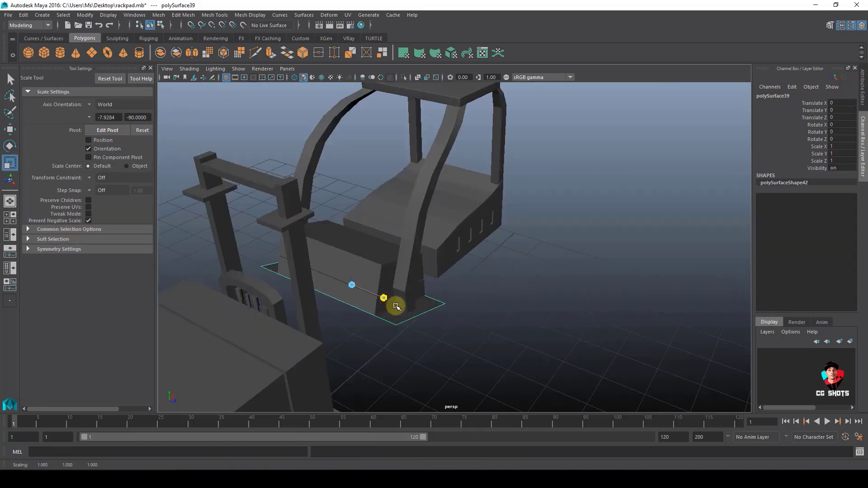
alt+drag(466, 290, 409, 283)
key(w)
Extrude the bottom plate's rack-side edge outward into a narrow strip
alt+drag(355, 289, 382, 337)
right_drag(380, 335, 376, 301)
click(351, 286)
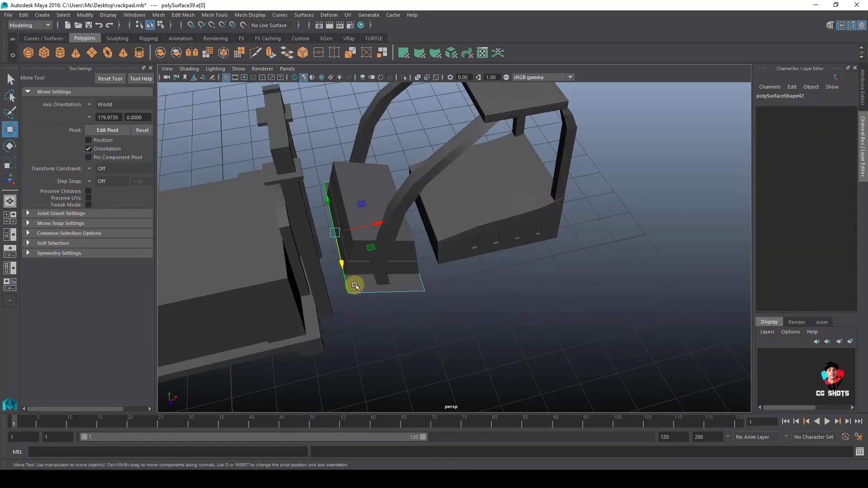
shift+drag(379, 223, 371, 225)
Isolate the bottom plate, insert an edge loop across its middle and bevel it with fraction 0.68
key(ctrl+1)
key(f)
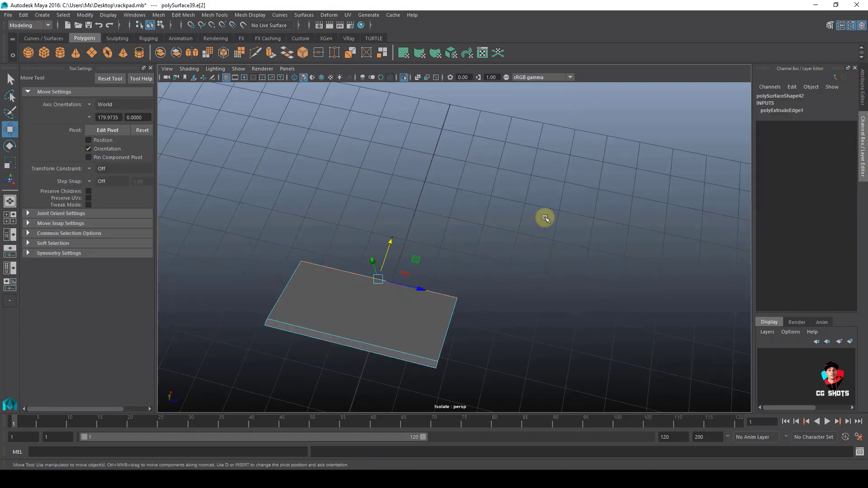
mouse_move(496, 219)
shift+right_down()
mouse_move(466, 381)
mouse_move(452, 220)
mouse_move(499, 218)
shift+right_up()
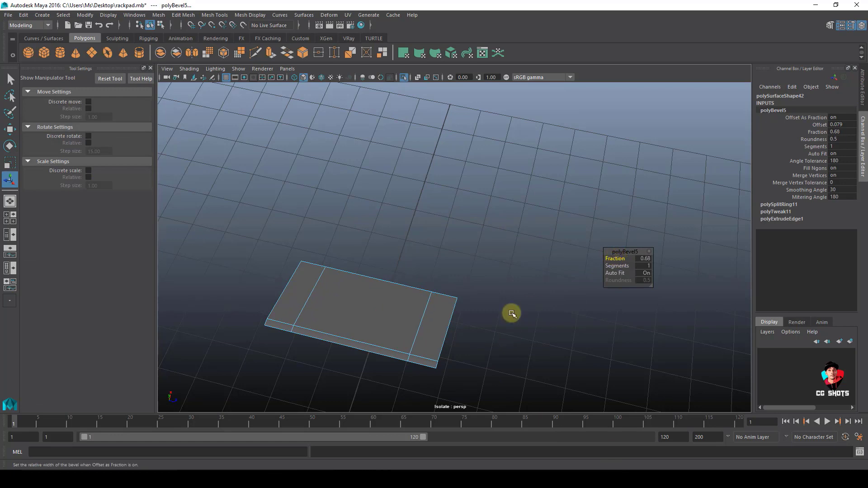
Extrude the two short corner edges of the plate's rack-side strip outward into flaps
alt+drag(512, 313, 350, 327)
alt+drag(452, 293, 403, 281)
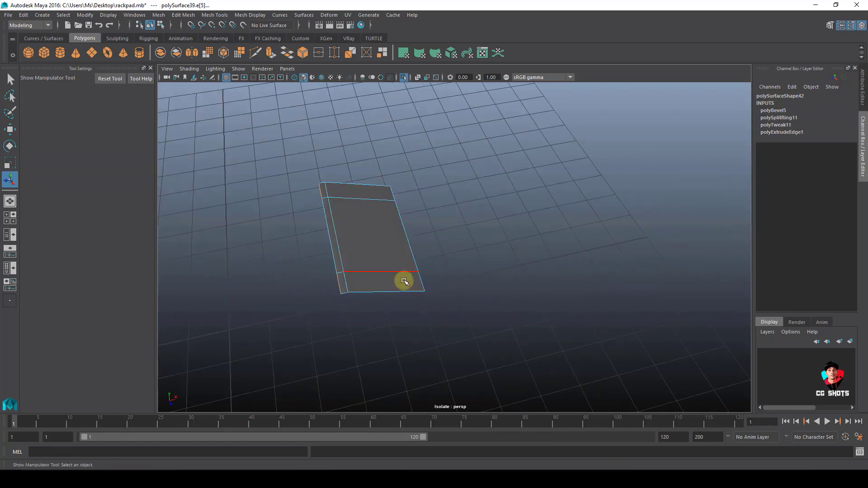
key(ctrl+e)
key(w)
drag(370, 227, 354, 230)
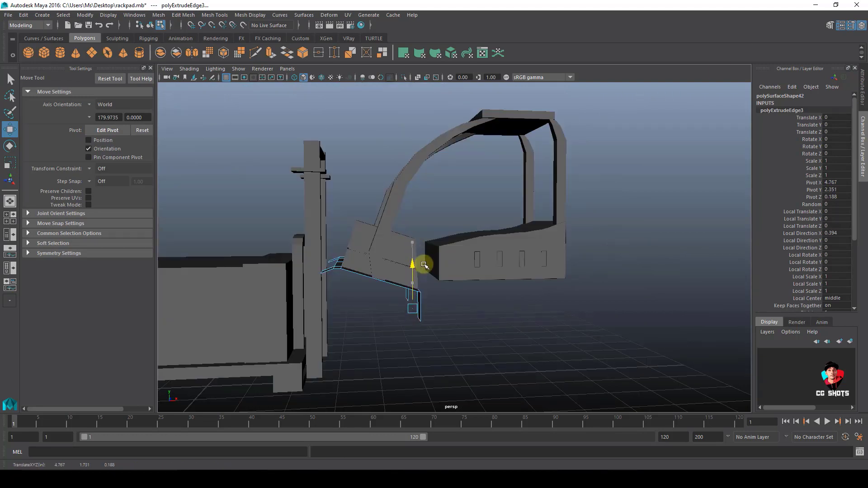
Extrude the plate's opposite corner edges into stepped side rails running down, up and beneath the slotted box past its rear end
drag(488, 277, 502, 278)
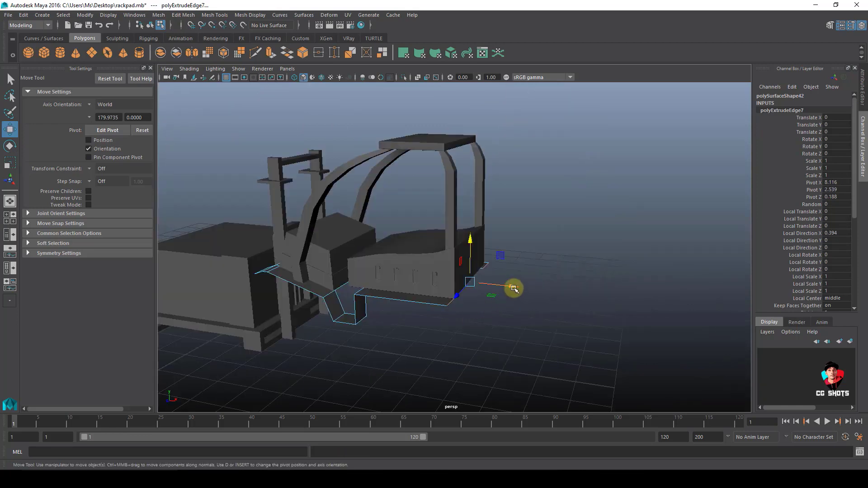
drag(514, 286, 534, 292)
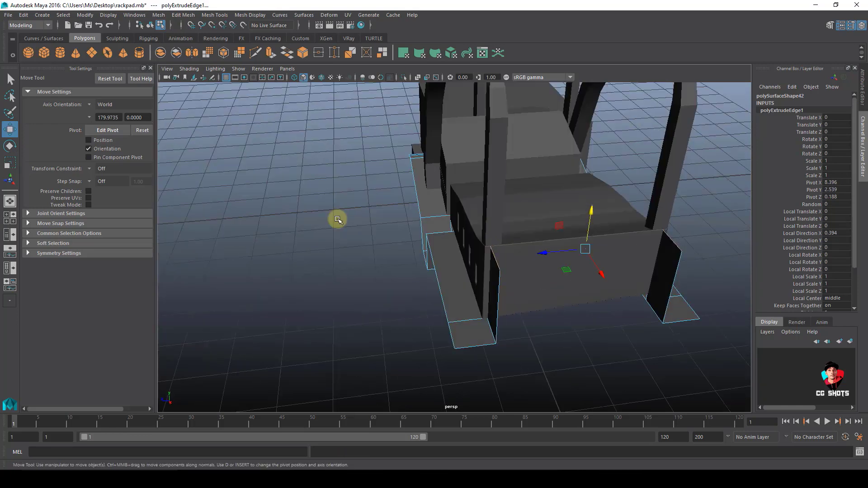
Bridge the facing edges of the two side rails to fill the rear upright, the floor, its front drop and the lower crosspiece
shift+right_drag(338, 219, 345, 316)
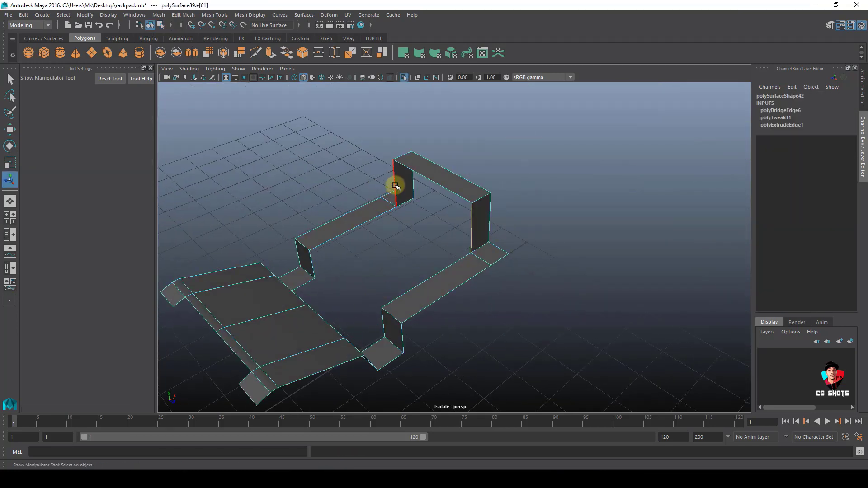
shift+right_drag(395, 185, 413, 288)
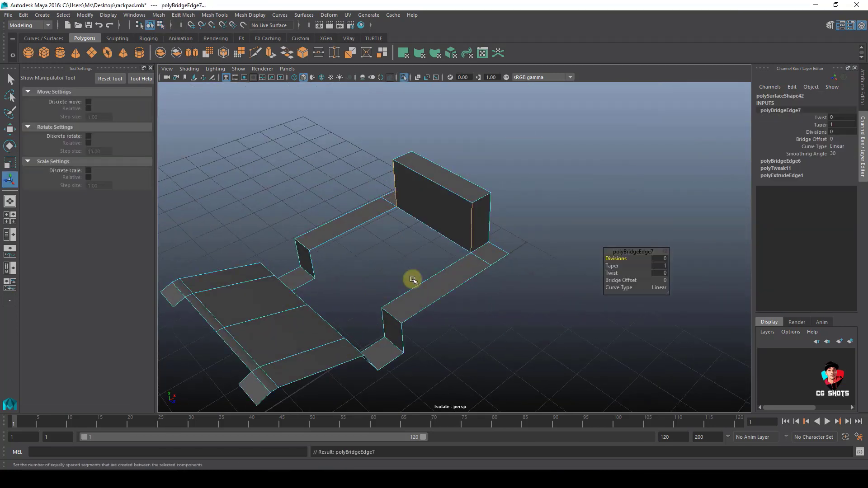
click(351, 233)
shift+right_drag(351, 233, 398, 304)
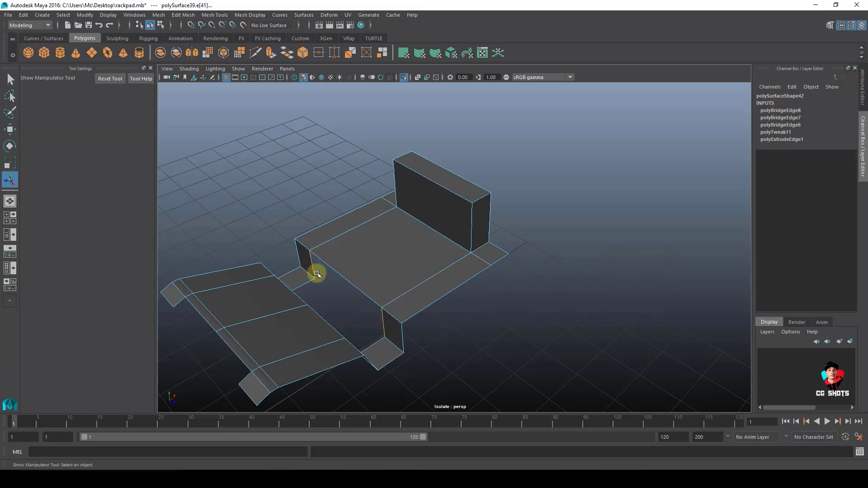
key(w)
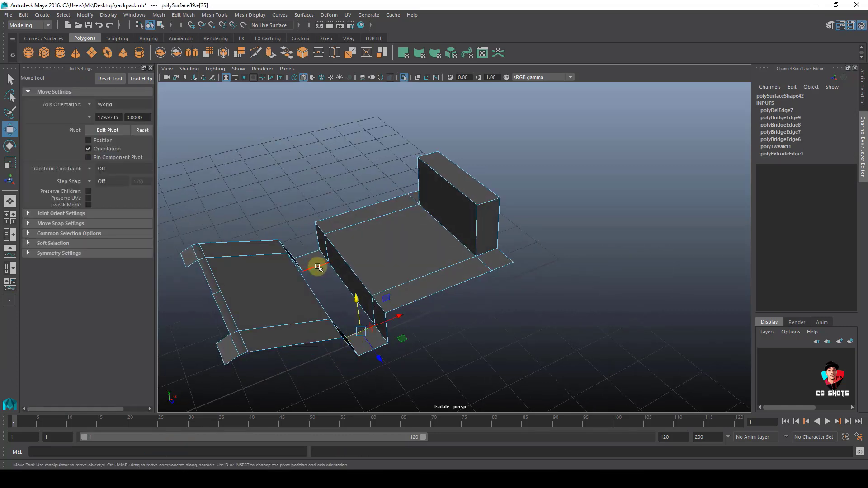
shift+right_drag(318, 267, 348, 301)
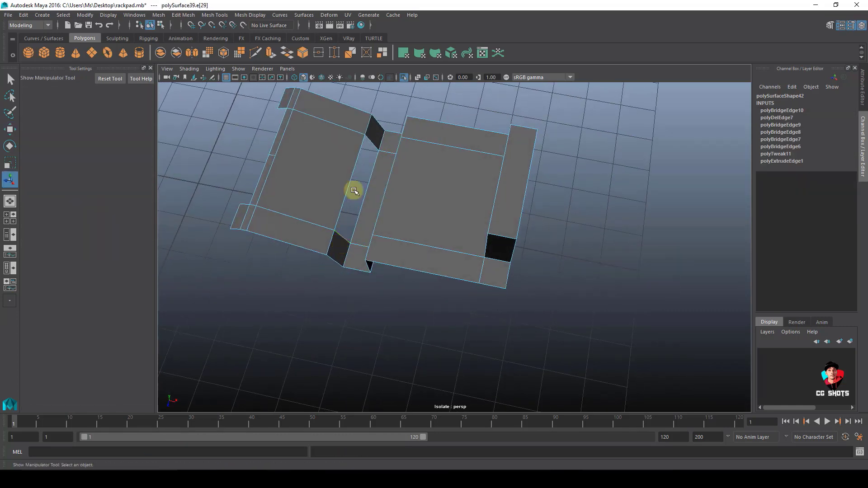
Extrude the lower front crosspiece's end edge rearward into a lower side panel and bridge its top edge to the plate's side edge
shift+right_drag(398, 221, 465, 262)
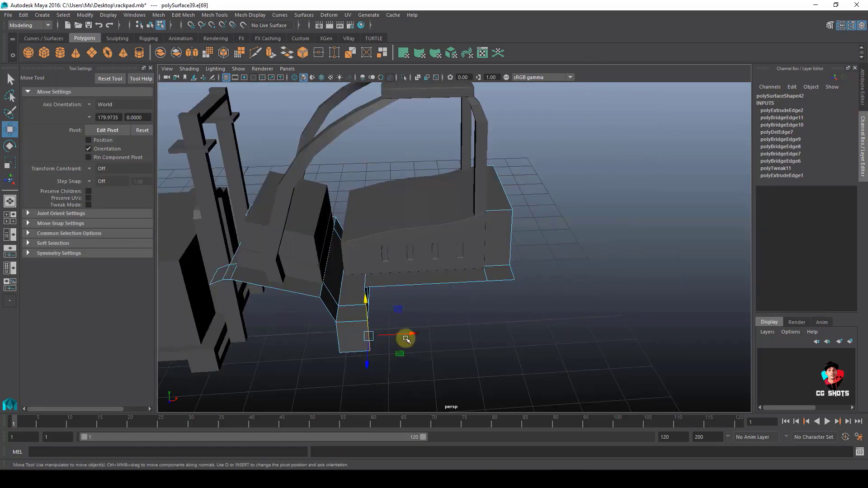
key(ctrl+e)
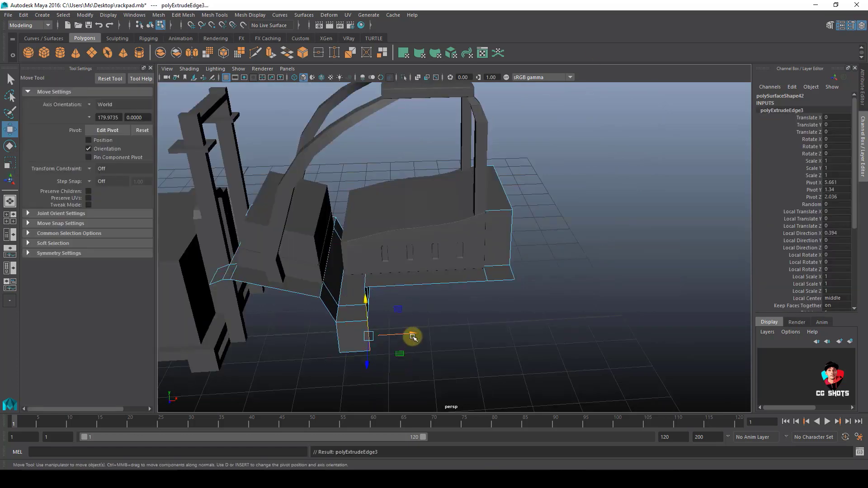
drag(413, 335, 491, 336)
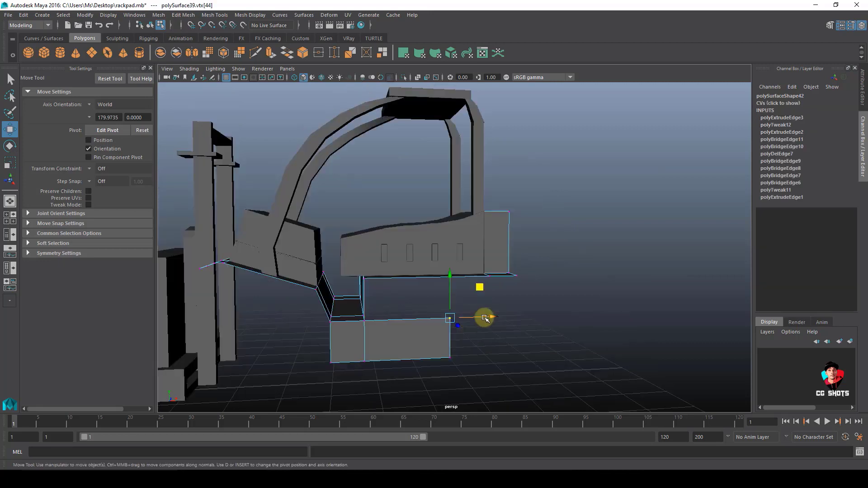
drag(485, 317, 492, 318)
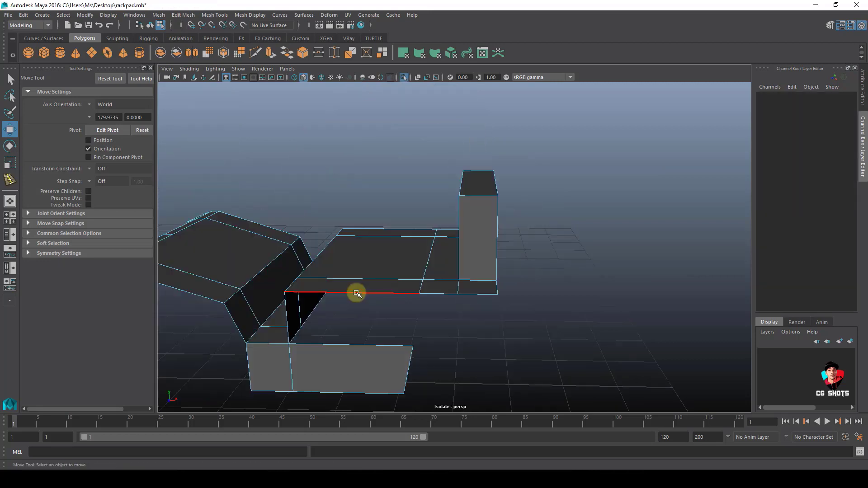
click(355, 292)
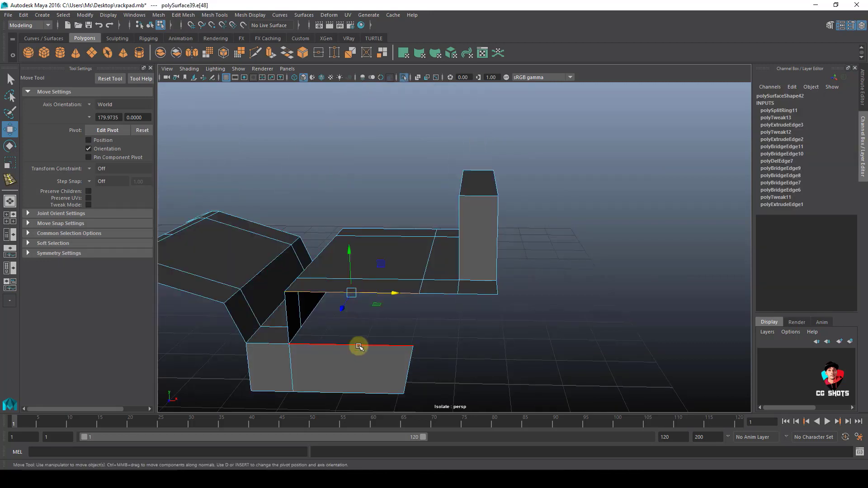
shift+right_drag(360, 244, 364, 335)
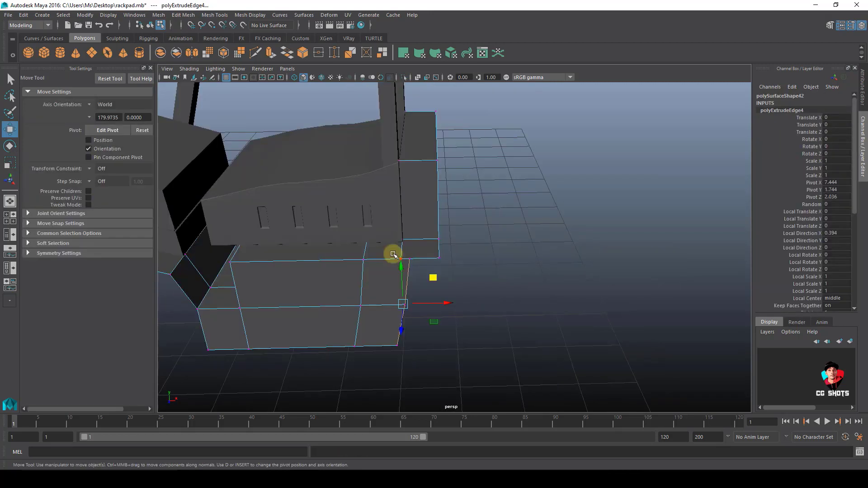
Merge the side panel's upper rear vertex into the plate's edge and extrude the panel's rear edges back to the underframe's rear end
click(405, 259)
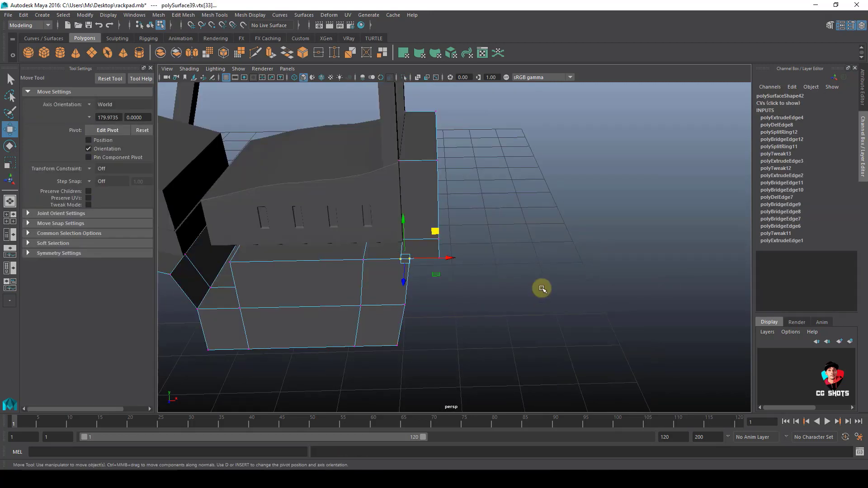
key(F10)
click(408, 296)
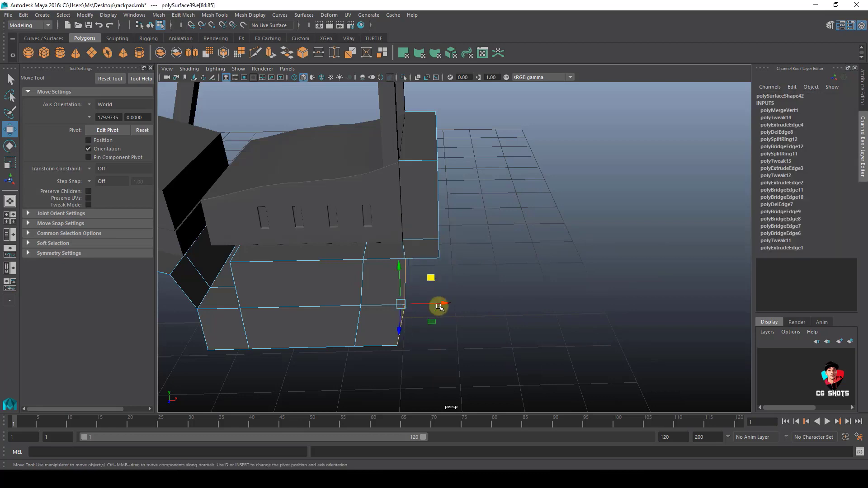
key(ctrl+e)
drag(442, 302, 481, 302)
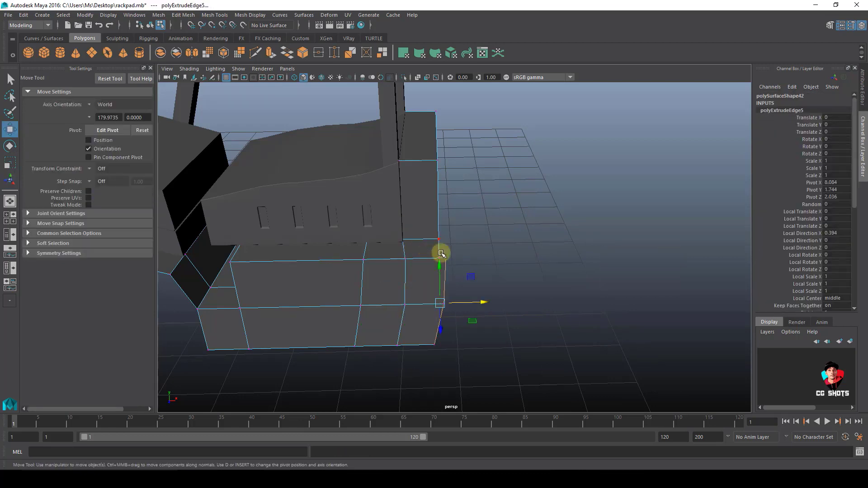
Merge the side panel's top rear corner into the rear upright and line up its middle and bottom rear vertices
drag(441, 254, 469, 272)
shift+right_drag(498, 281, 481, 155)
click(485, 306)
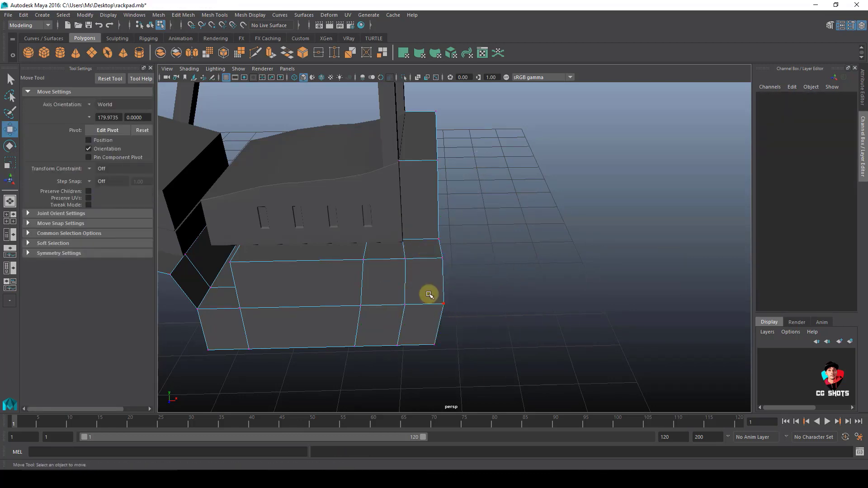
drag(429, 295, 466, 317)
click(433, 344)
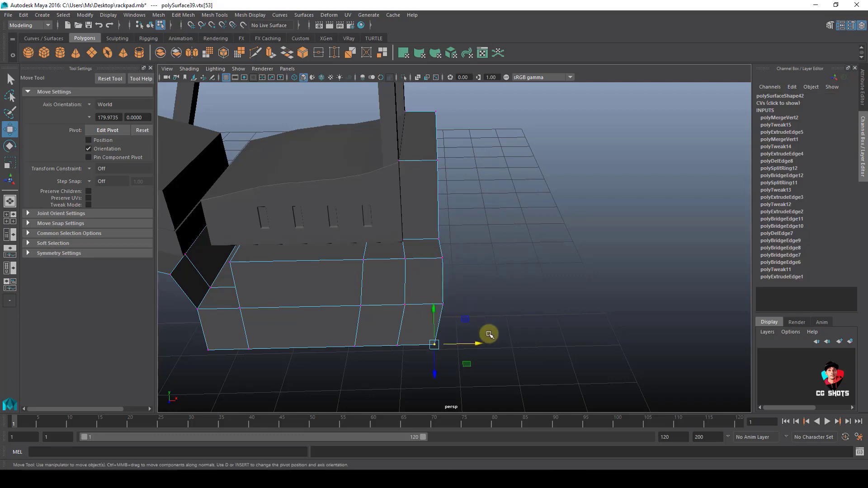
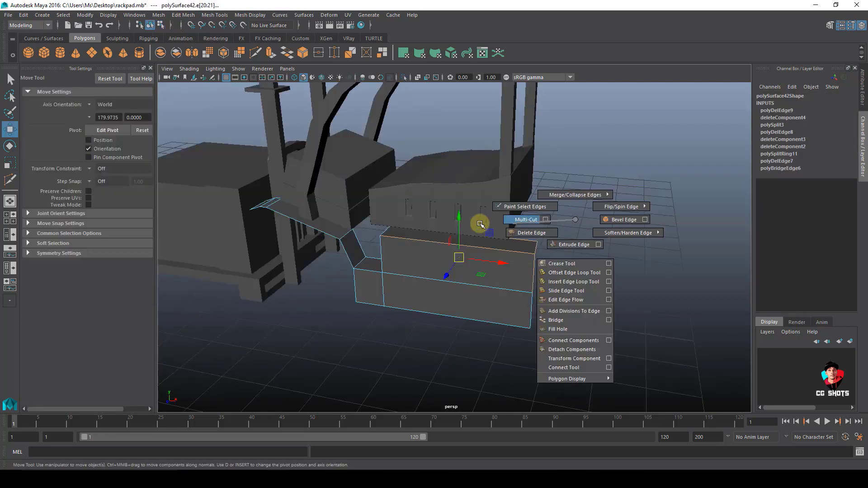
Cut the side panel vertically in line with the rear upright's front edge and insert a vertical edge loop across its middle section
shift+right_drag(466, 253, 497, 213)
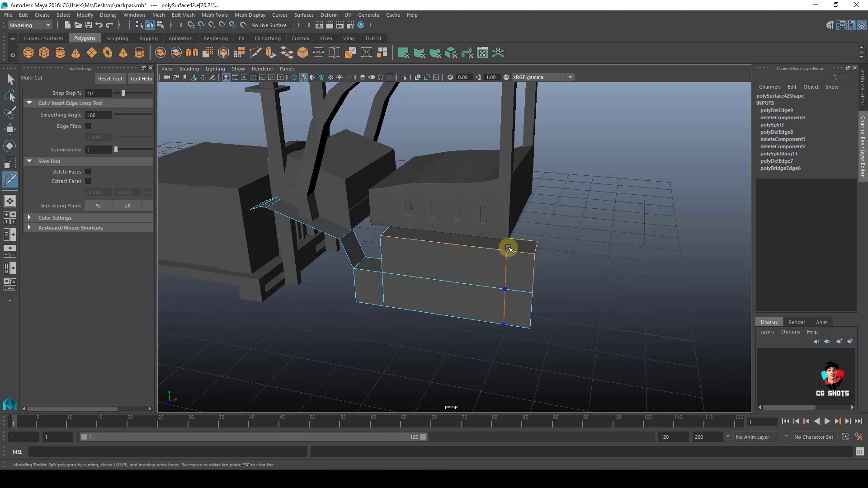
key(Return)
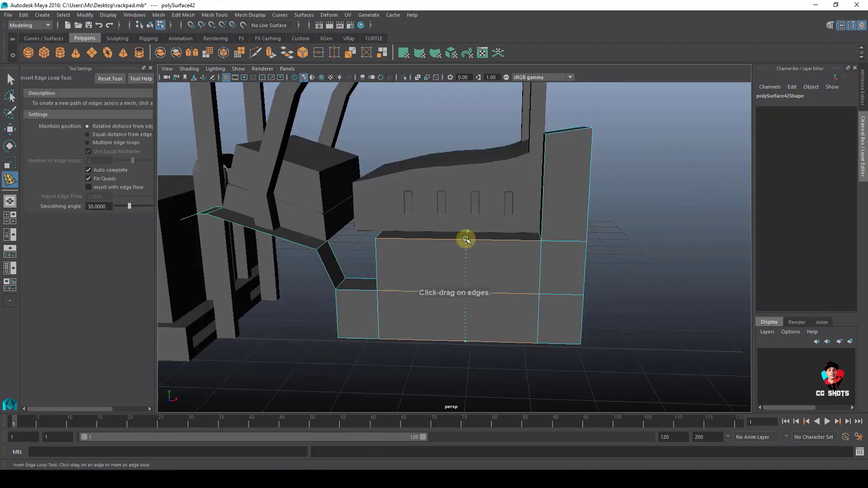
click(468, 239)
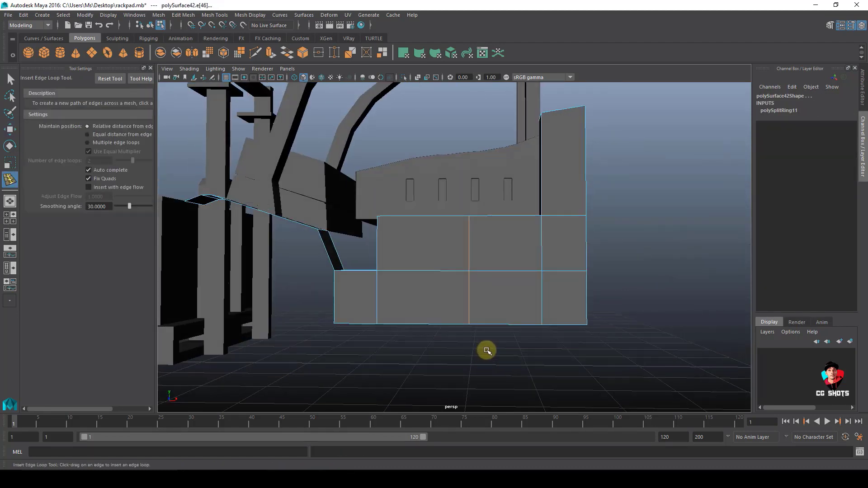
Spread the two vertical loops' bottom vertices apart and delete the lower face between them to open a tapered notch
key(w)
drag(486, 338, 487, 339)
drag(508, 326, 497, 326)
drag(445, 251, 484, 280)
drag(498, 272, 500, 272)
drag(537, 315, 554, 331)
drag(576, 326, 581, 326)
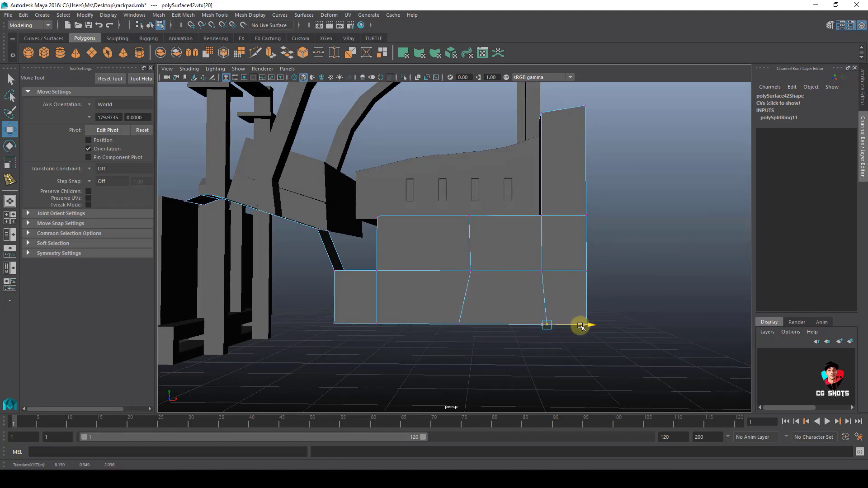
right_drag(509, 306, 519, 364)
key(Delete)
Insert a horizontal edge loop across the side panel's upper band and bevel it with fraction 0.5
key(F10)
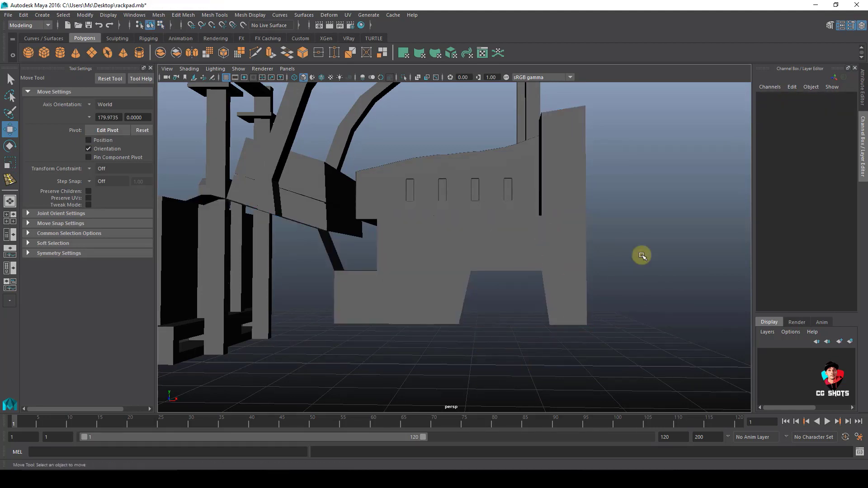
alt+drag(640, 253, 507, 255)
shift+right_click(506, 255)
click(456, 268)
click(500, 341)
shift+right_click(500, 258)
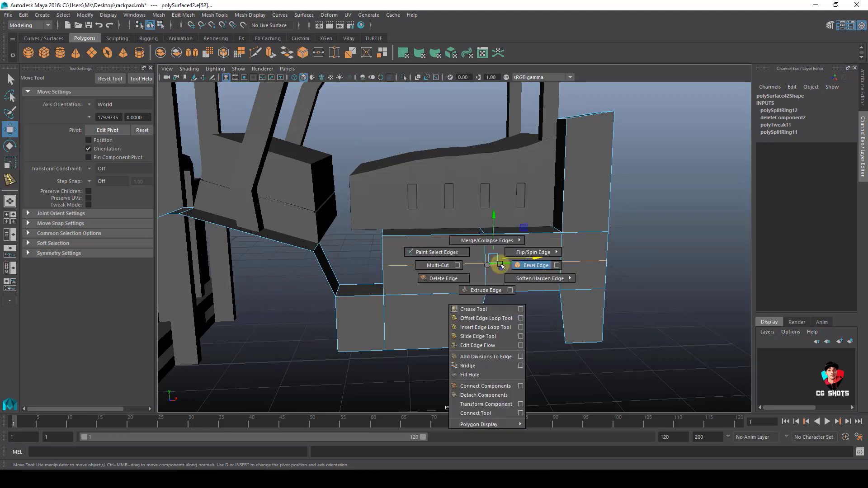
click(505, 265)
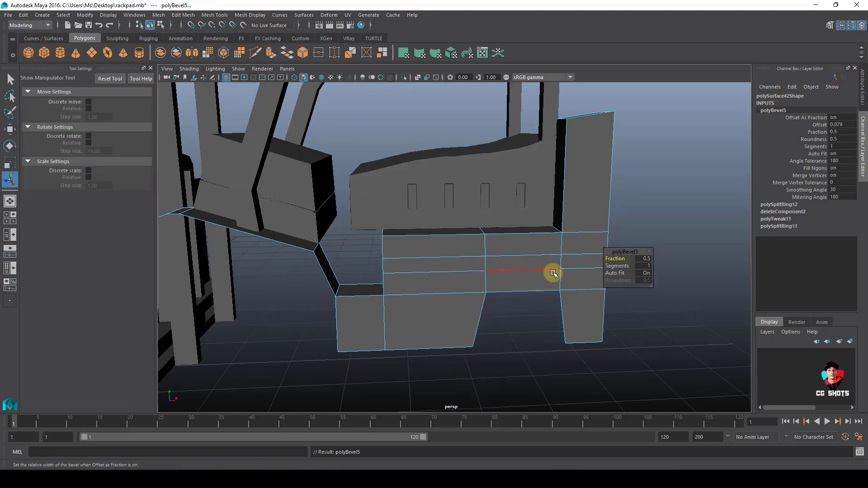
Insert a vertical edge loop through the side panel's front section and bevel it into a wide band
shift+right_click(474, 274)
click(426, 286)
click(466, 328)
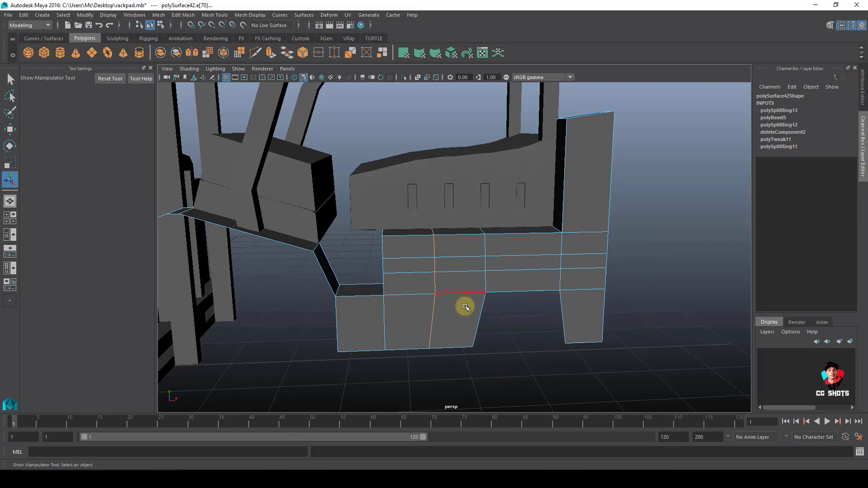
shift+right_click(487, 306)
click(492, 313)
drag(610, 262, 707, 269)
Extrude the narrow face between the bevelled loops inward about 0.08 inches to form a recessed slot in the side panel
key(F11)
alt+drag(425, 262, 406, 215)
click(460, 280)
key(f)
key(ctrl+e)
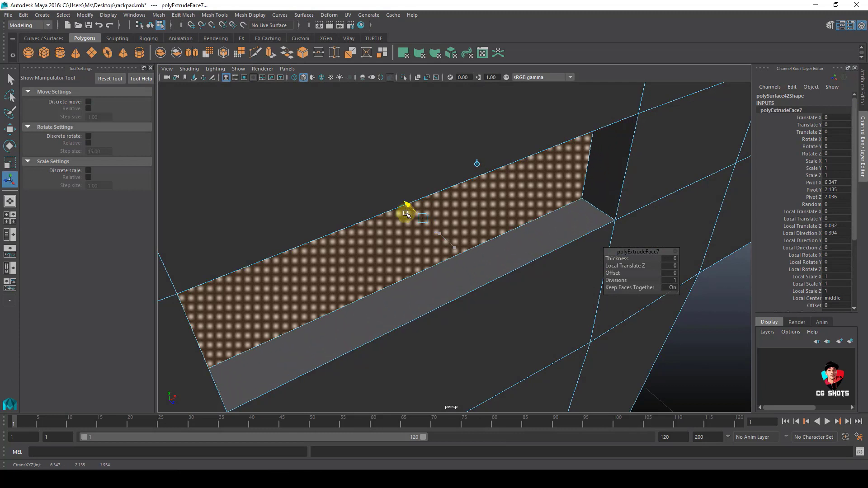
key(w)
alt+right_drag(595, 108, 413, 217)
click(603, 343)
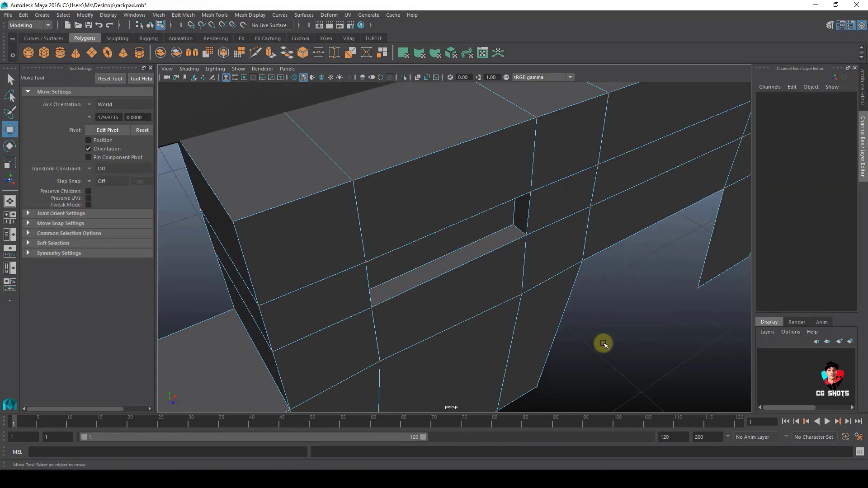
Isolate the underframe and make a separate piece from the middle face of its front step
scroll(606, 303, up, 3)
scroll(497, 297, down, 2)
key(ctrl+1)
click(364, 310)
alt+drag(364, 310, 249, 151)
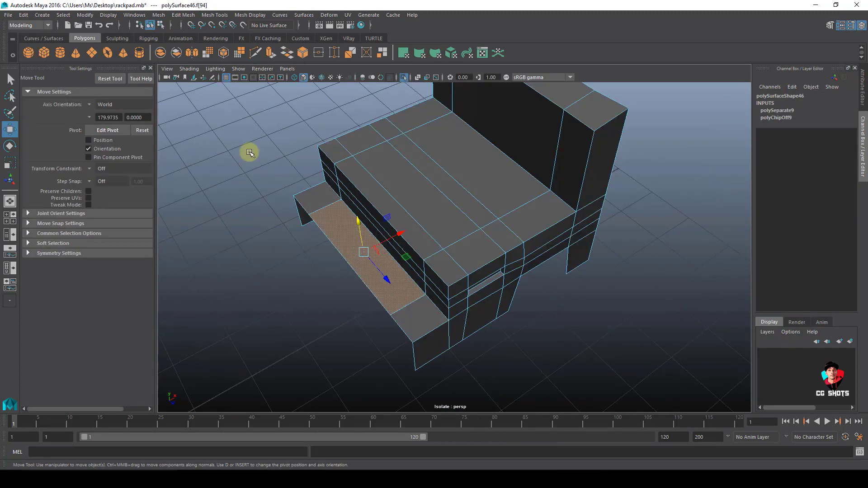
shift+right_drag(249, 152, 262, 271)
key(w)
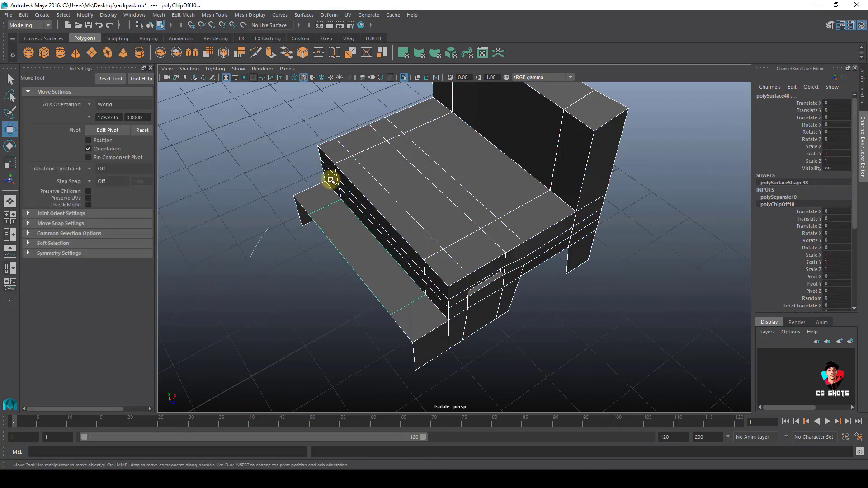
Extrude the separated step face upward, snapping it level with the top of the underframe
alt+drag(330, 184, 423, 313)
key(ctrl+e)
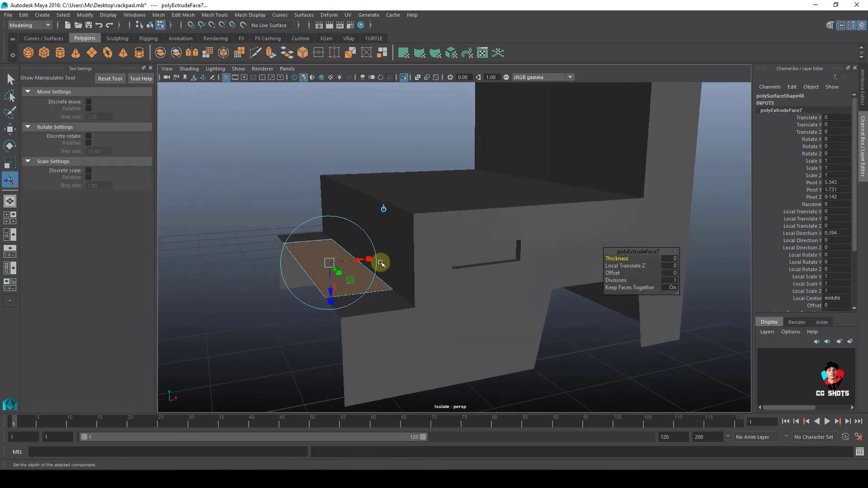
key(w)
click(327, 220)
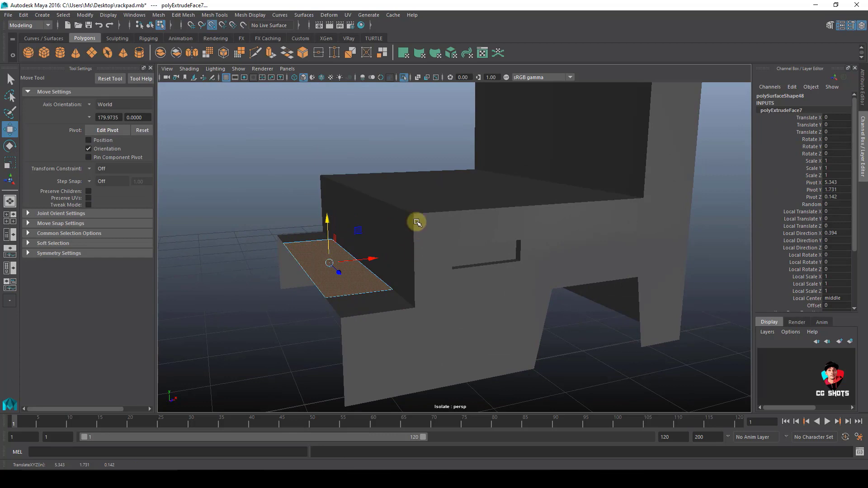
middle_drag(417, 222, 415, 217)
Isolate the sloped front plate and extrude all its faces with thickness 0.05
click(388, 190)
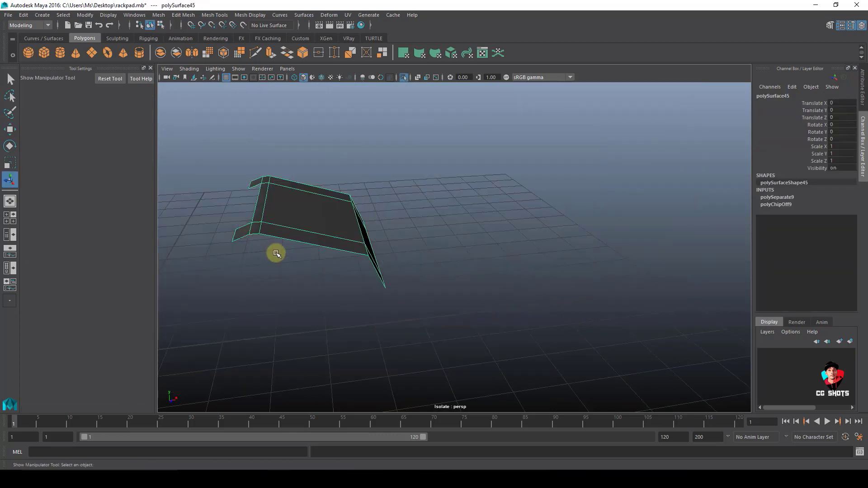
key(ctrl+e)
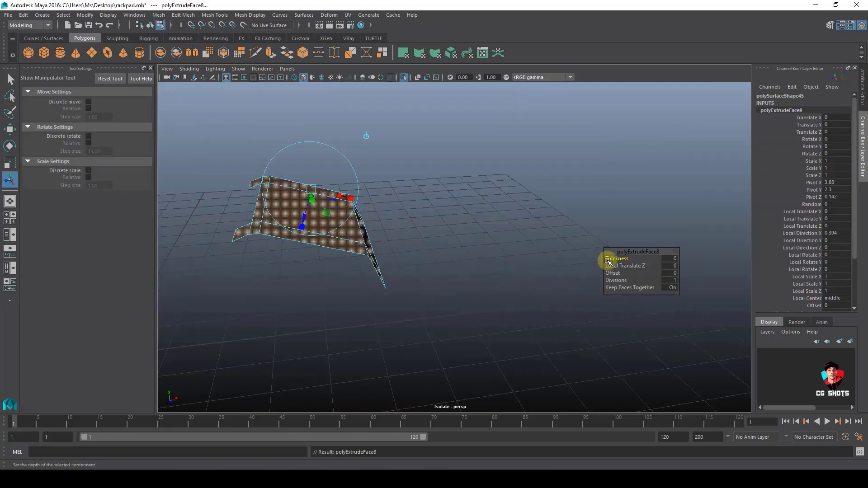
middle_drag(610, 261, 614, 261)
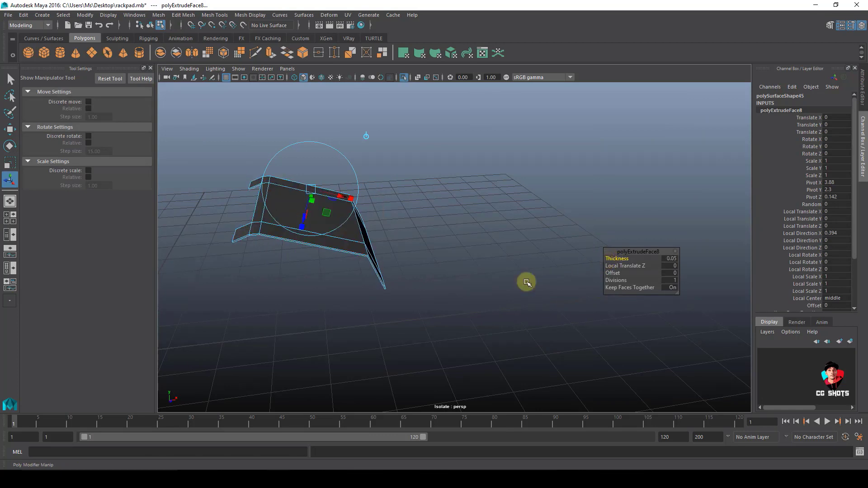
key(w)
Make a separate piece from the side border faces on the sloped plate's underside and scale it to a thin strip
alt+drag(527, 283, 307, 219)
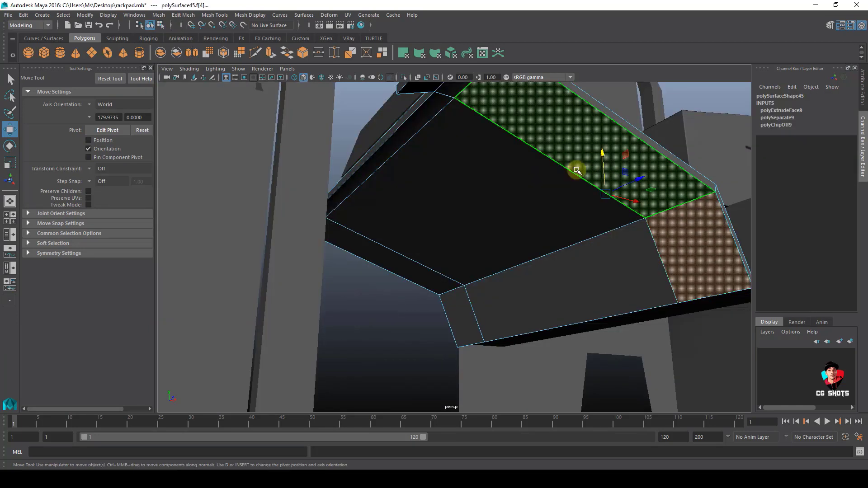
shift+click(577, 170)
shift+right_drag(463, 122, 470, 247)
key(ctrl+1)
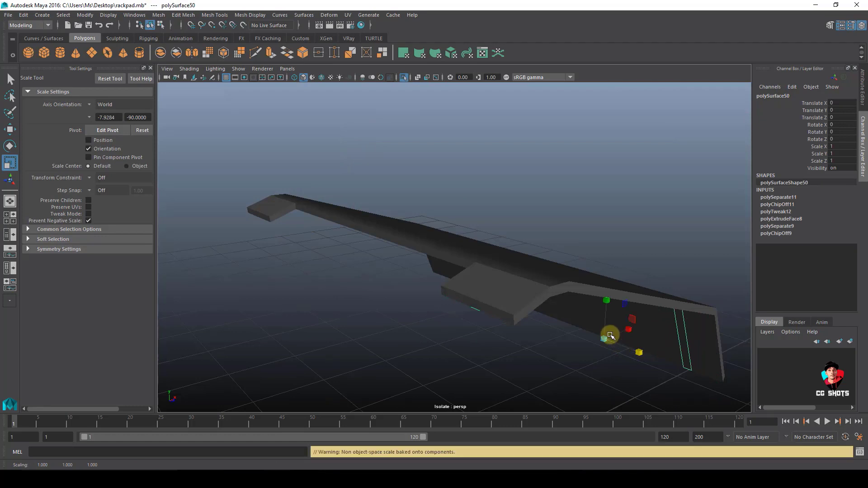
alt+drag(606, 323, 506, 209)
Extrude the thin strip downward into a vertical side skirt with a level lower edge
key(ctrl+e)
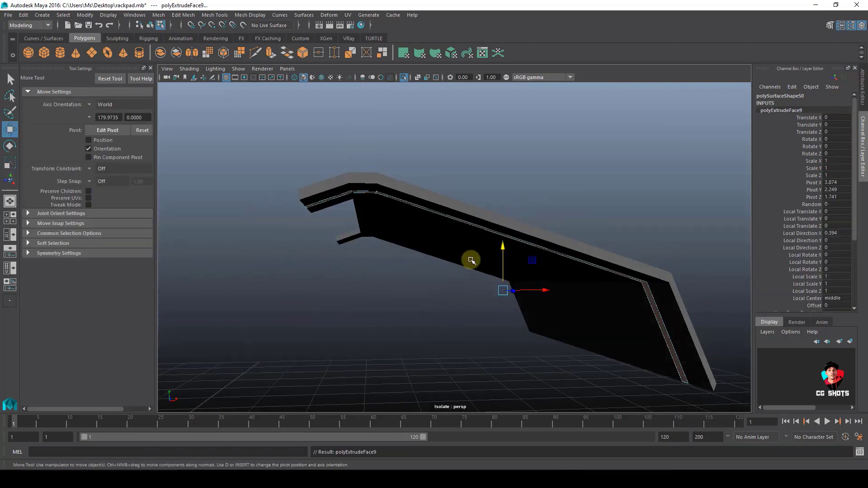
alt+drag(506, 284, 510, 249)
key(w)
Raise the bottom vertices at the skirt's rack-side end so its lower edge slopes up toward the plate
key(F9)
drag(299, 283, 324, 305)
drag(306, 233, 314, 130)
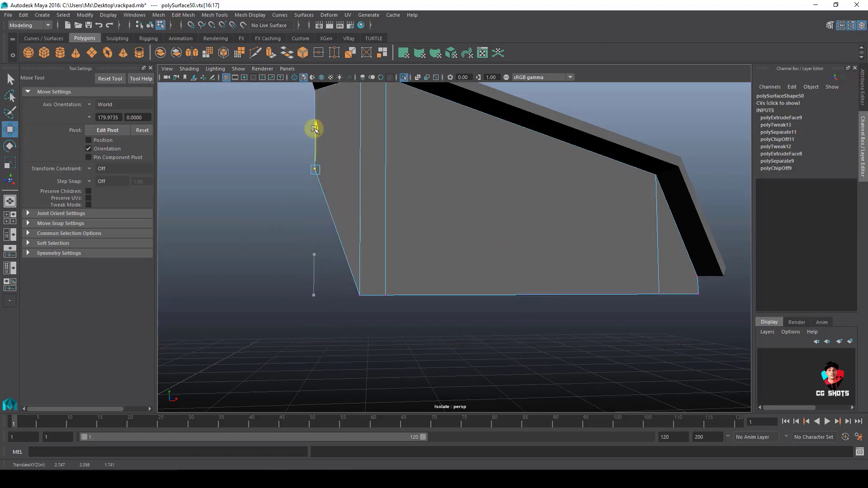
drag(347, 271, 372, 311)
drag(360, 248, 357, 158)
drag(371, 280, 413, 161)
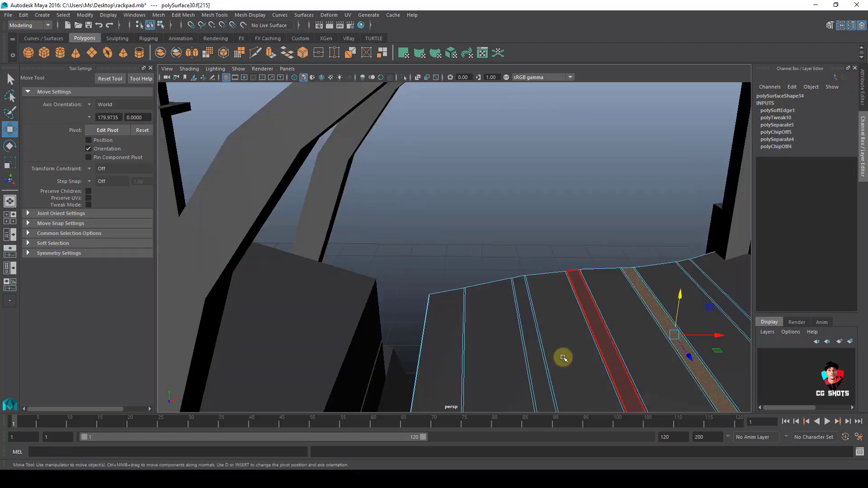
Extract the middle faces of the curved hood as a separate piece and isolate it
shift+double_click(531, 337)
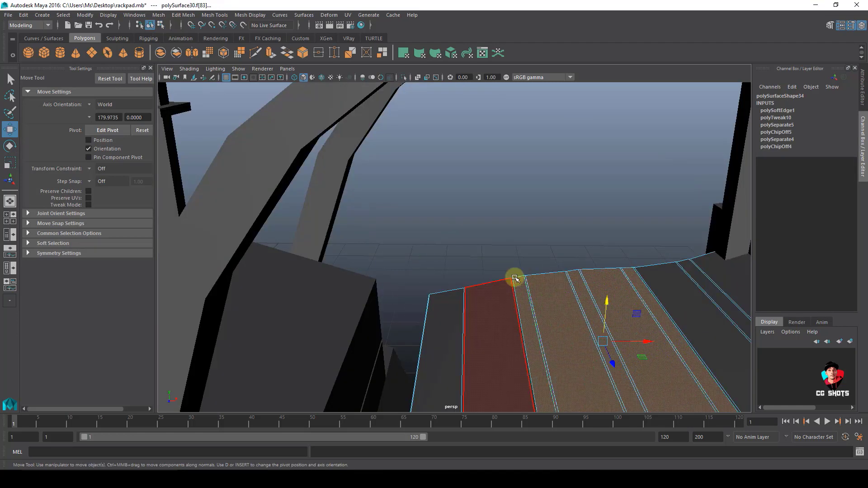
shift+right_drag(504, 201, 504, 320)
right_drag(565, 280, 607, 216)
shift+click(473, 343)
key(ctrl+1)
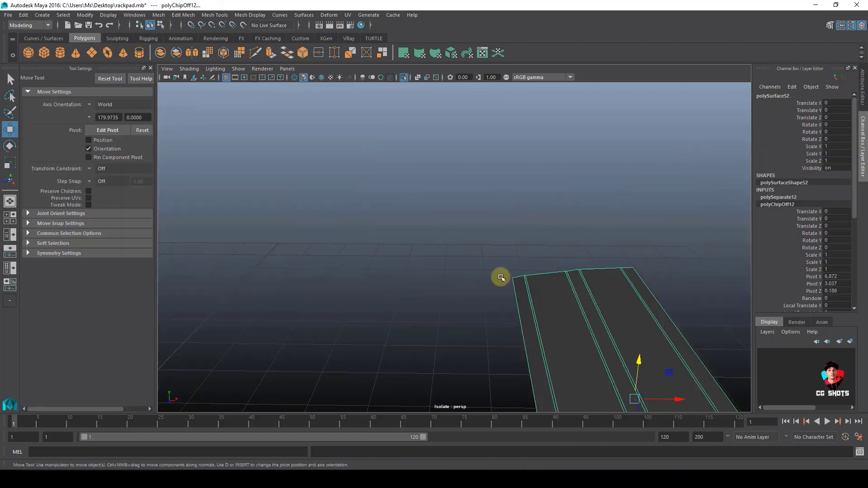
Extrude the separated hood panel upward into a low seat block
key(f)
key(F10)
click(447, 306)
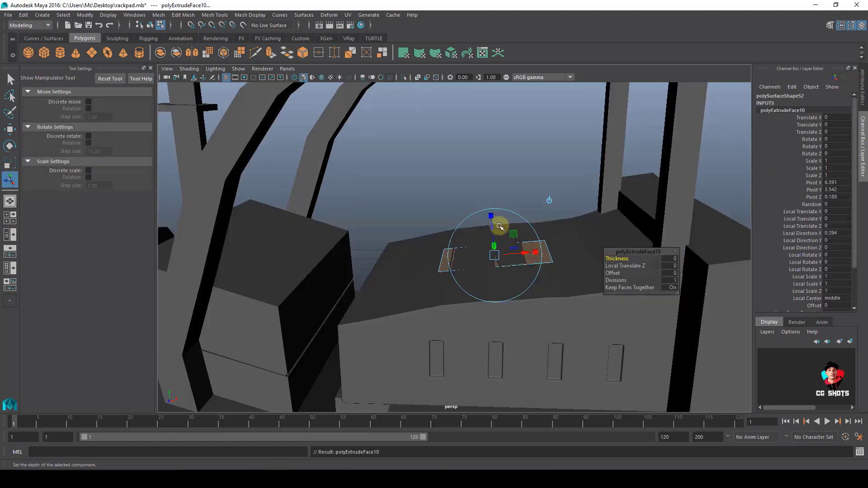
drag(492, 220, 495, 217)
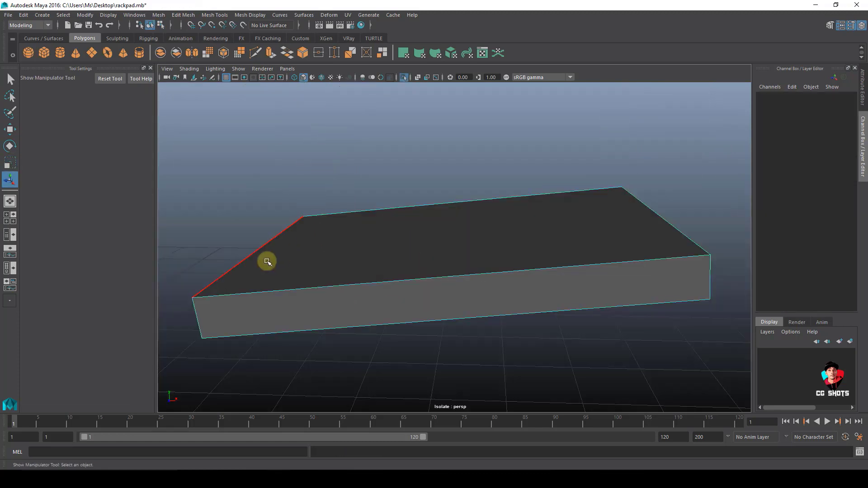
Adjust the upper end edge of the seat block and pull the narrow strip at its rear upward into a backrest
click(267, 250)
key(w)
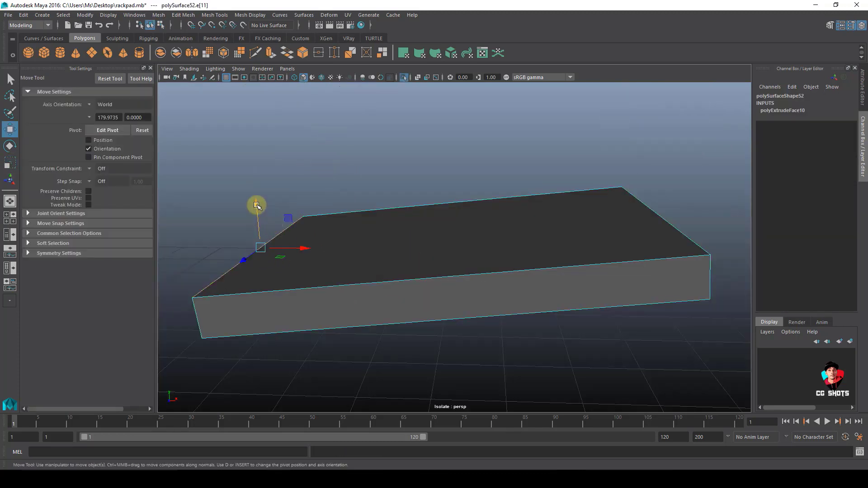
click(523, 229)
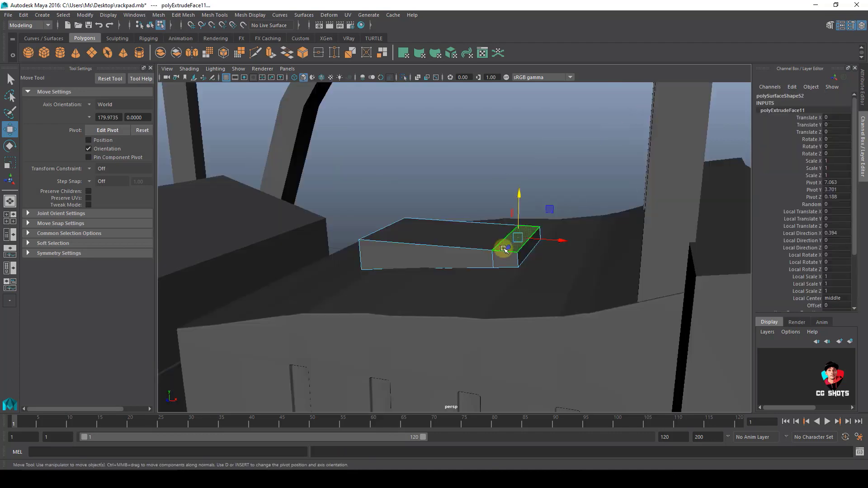
drag(520, 194, 575, 136)
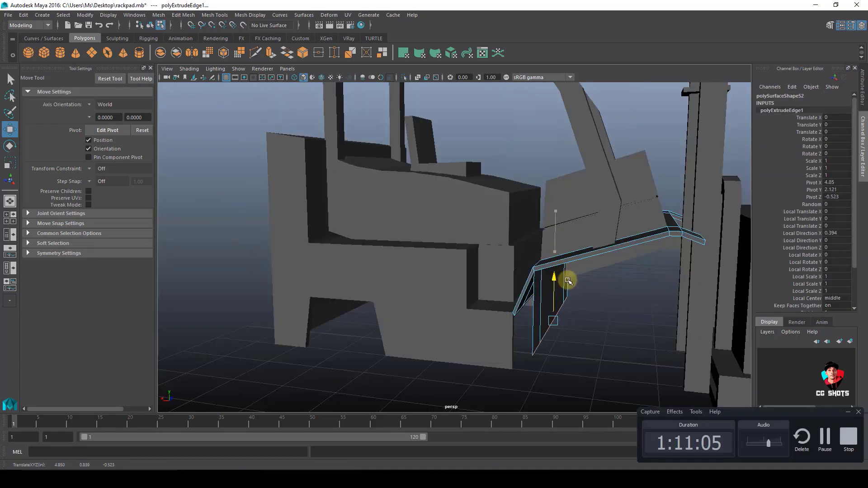
Shorten the panels hanging under the sloped front plate, then extract both side panels as separate pieces and isolate them
drag(562, 277, 565, 259)
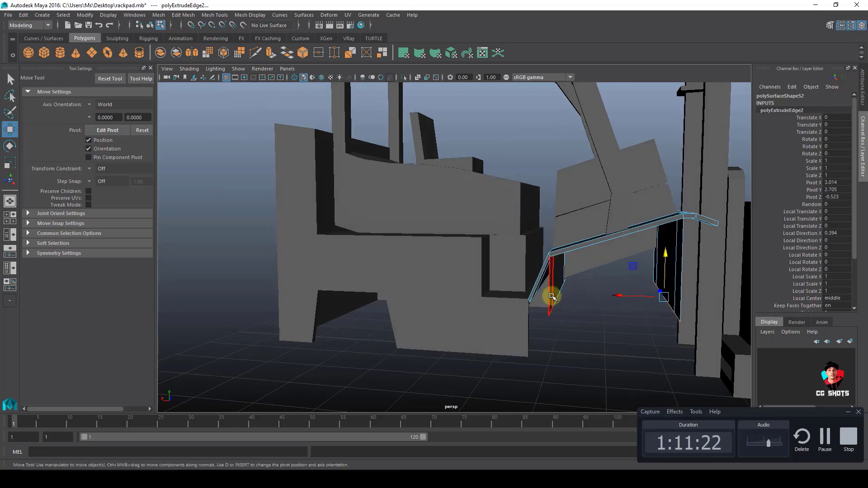
click(553, 295)
shift+click(677, 291)
shift+right_drag(649, 290, 635, 402)
key(w)
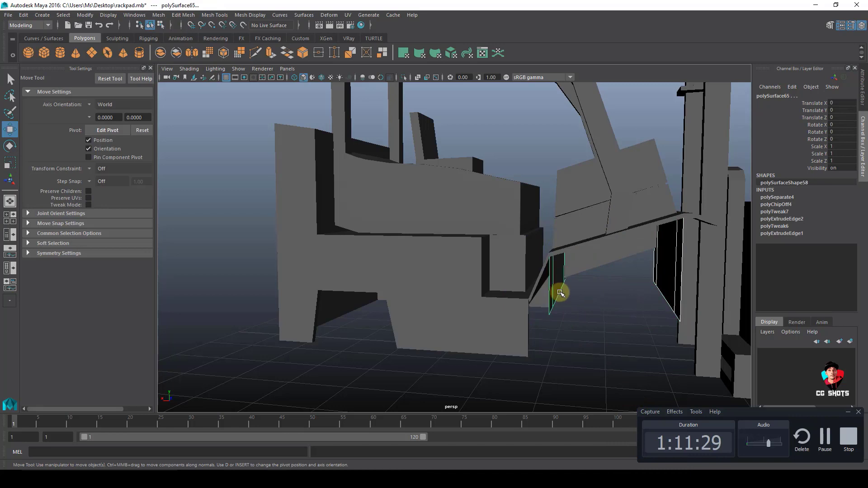
key(ctrl+1)
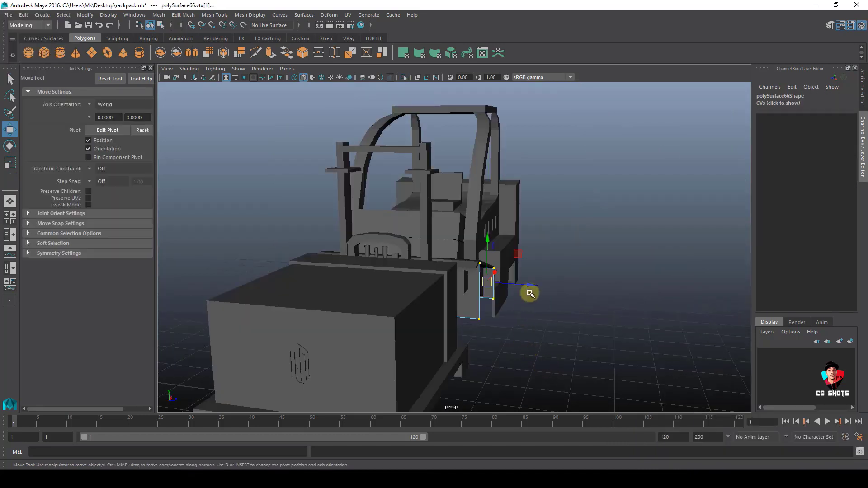
Move the side panel's vertices inward and target-weld the free vertices of the cross face to the facing panel
drag(533, 284, 523, 285)
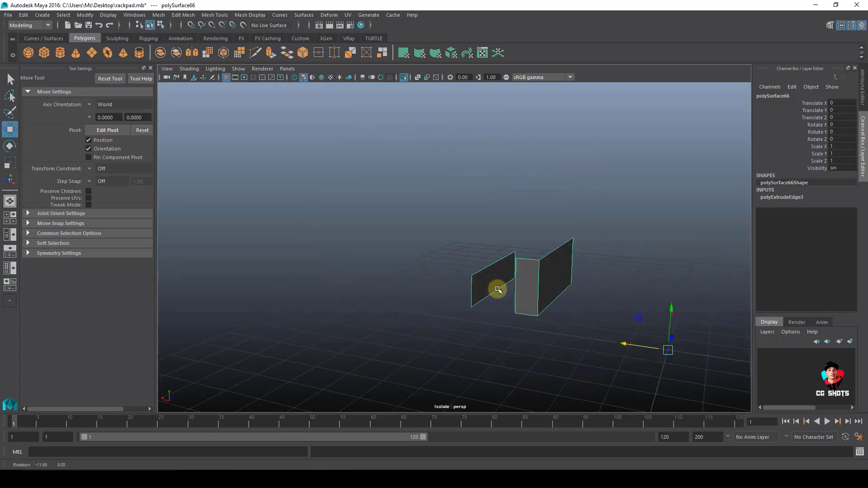
key(F9)
click(500, 248)
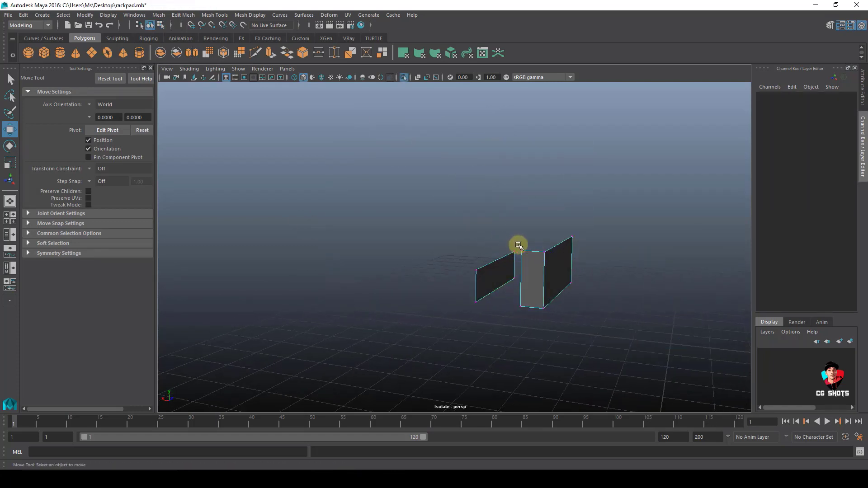
drag(520, 244, 529, 287)
shift+right_drag(530, 287, 518, 257)
mouse_move(518, 257)
mouse_down()
mouse_move(529, 239)
mouse_move(526, 251)
mouse_up()
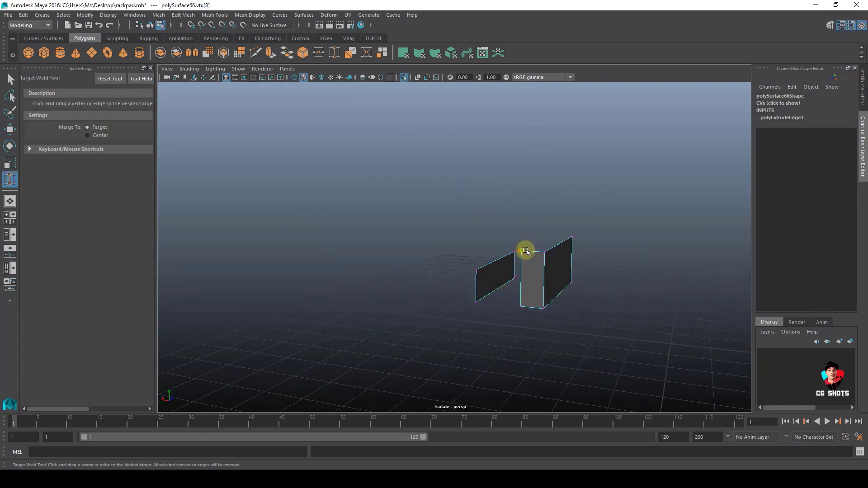
drag(481, 272, 478, 270)
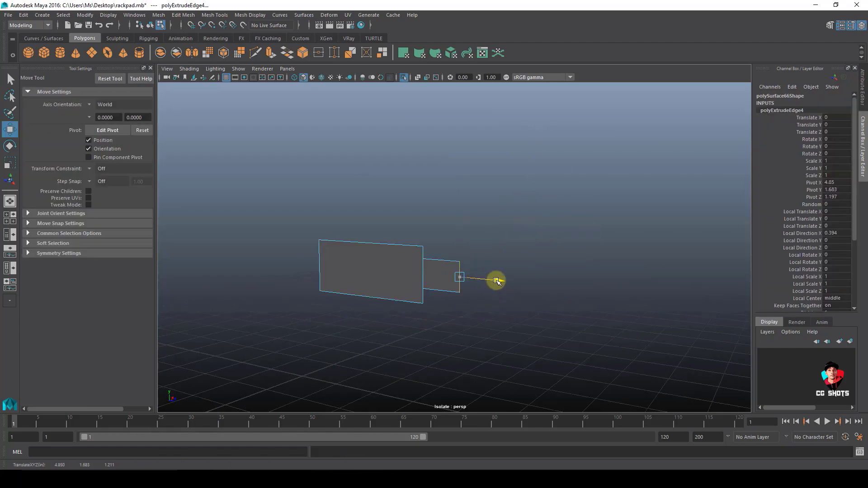
Target-weld the end vertices of the newly extruded edge on the small panel to the corners of the adjoining larger panel
key(F9)
drag(513, 276, 469, 240)
shift+right_drag(539, 134, 540, 374)
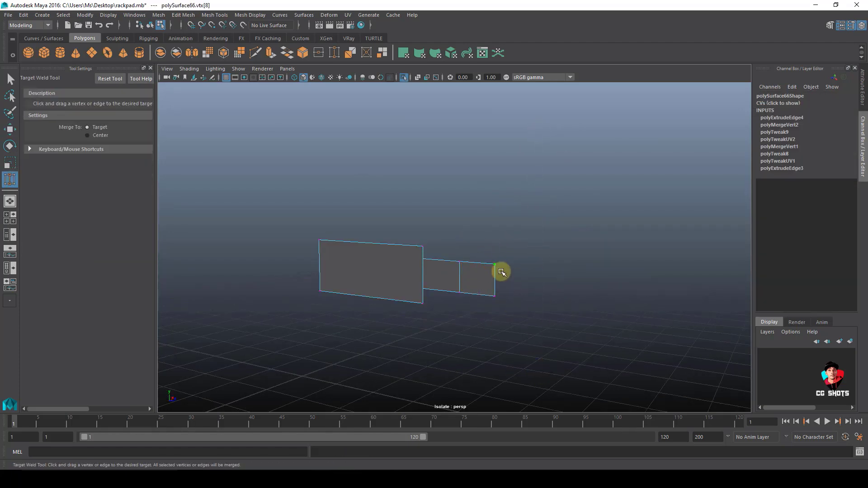
drag(430, 249, 429, 249)
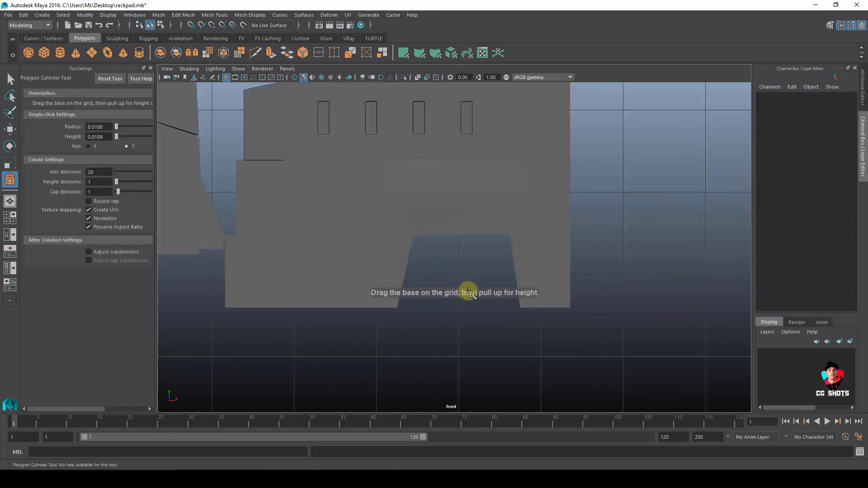
Create a wheel cylinder in the underframe notch with radius 0.547, height 0.557 and 14 axis subdivisions, and isolate it
drag(454, 283, 498, 312)
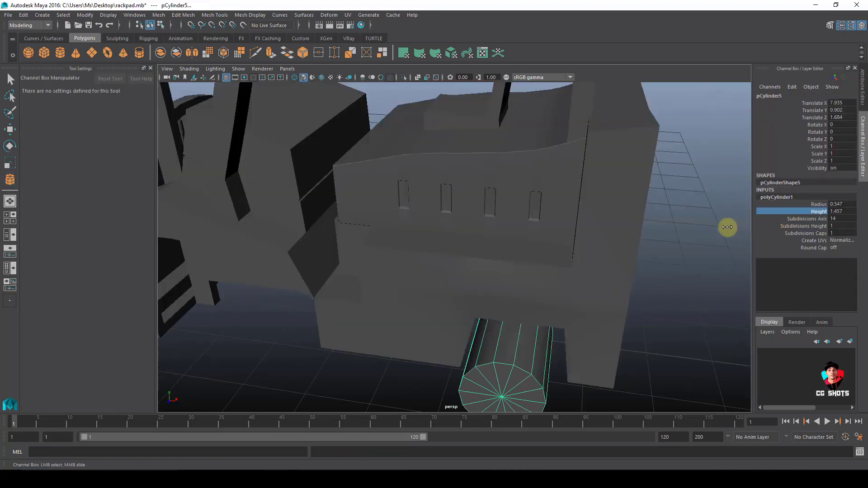
middle_drag(727, 227, 696, 254)
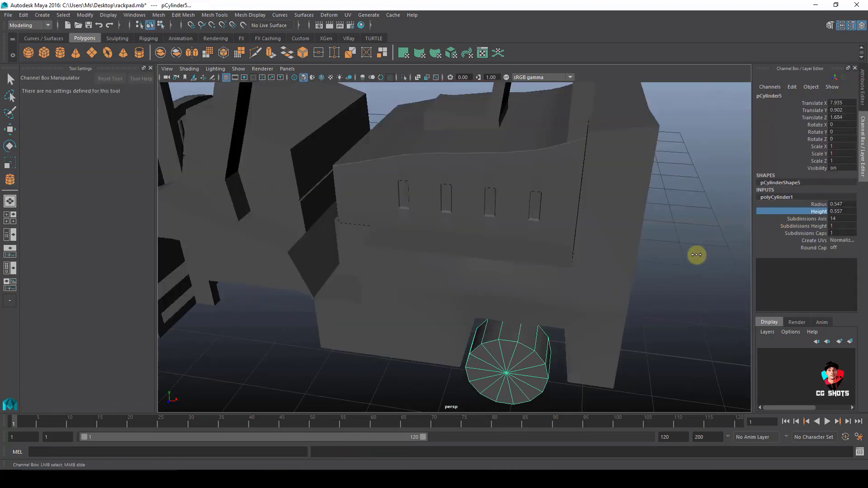
key(F9)
key(ctrl+1)
key(f)
Chamfer the centre vertices of both cylinder caps outward to leave a narrow border ring around each cap
key(w)
key(4)
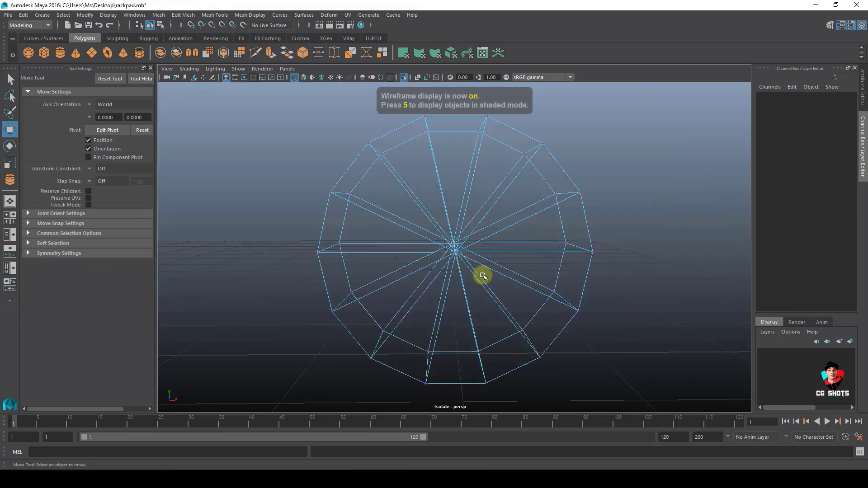
key(5)
shift+right_drag(520, 253, 548, 256)
key(t)
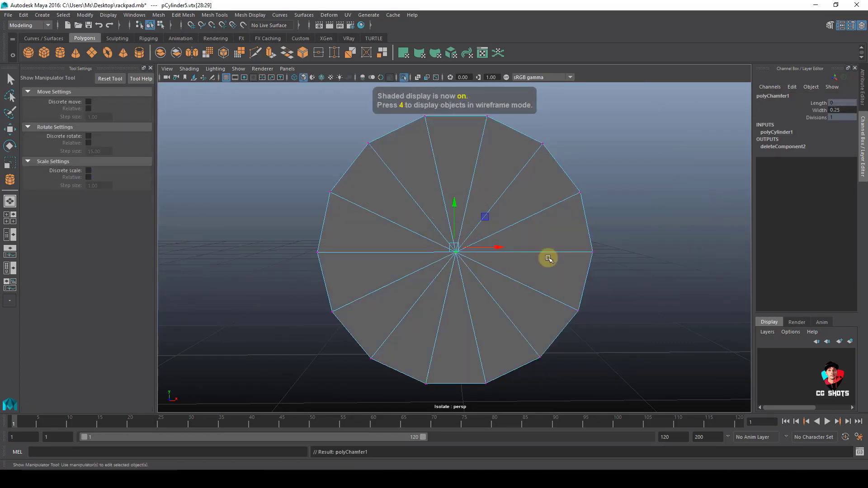
middle_drag(549, 258, 489, 246)
Select the wheel's inner cap faces and scale them
key(F11)
alt+drag(489, 247, 467, 268)
click(435, 258)
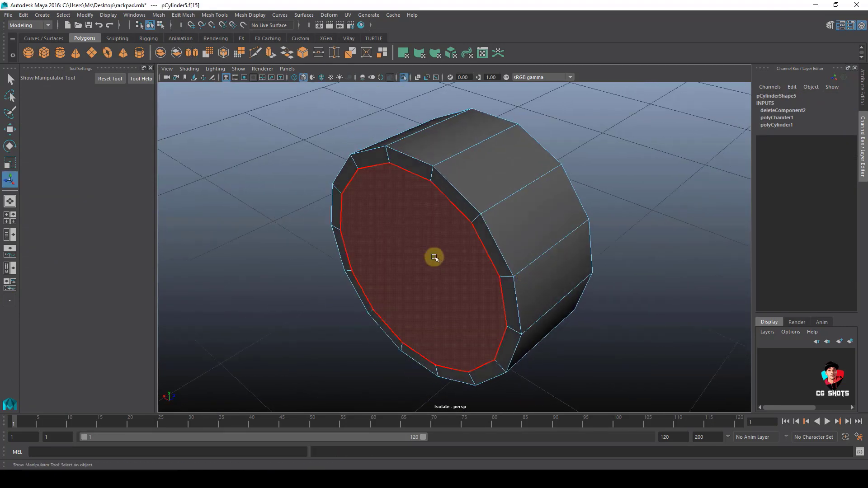
key(r)
drag(477, 231, 471, 136)
Split the wheel's tread with a middle edge ring, then delete the rear half of the tread and its cap
ctrl+right_drag(471, 135, 594, 384)
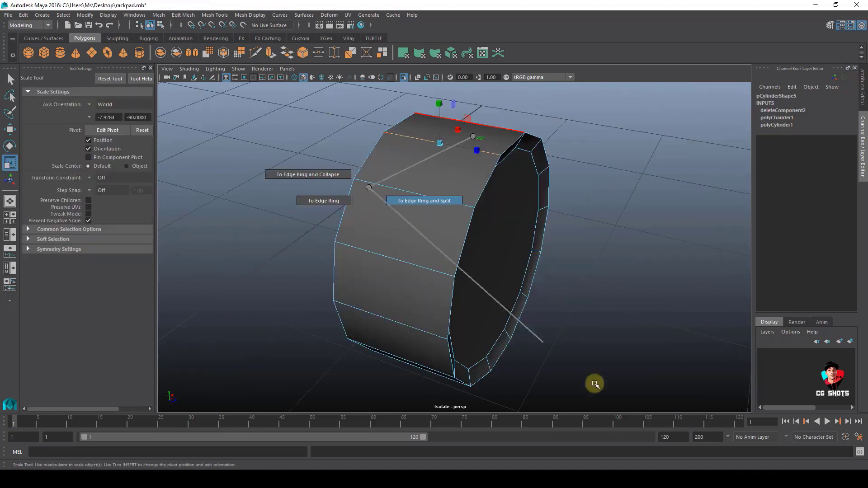
alt+drag(393, 270, 401, 200)
key(F11)
double_click(394, 254)
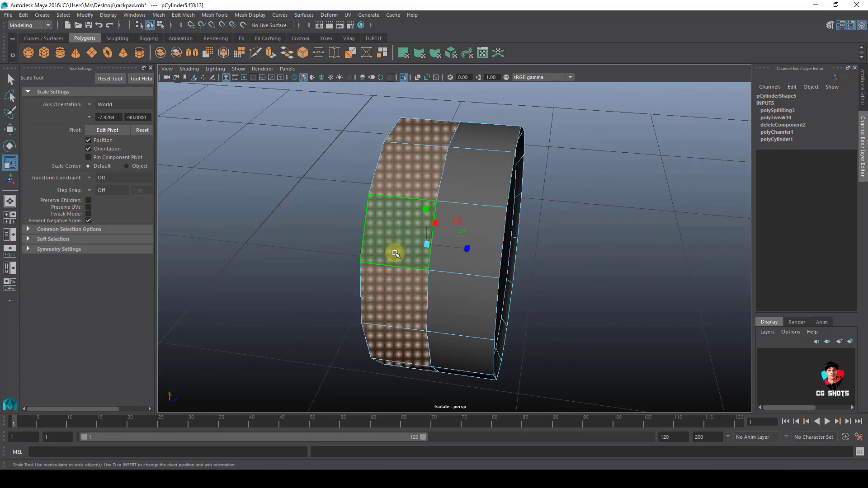
key(Delete)
click(378, 246)
key(Delete)
Extrude the outer cap face of the remaining wheel half and scale it inward to start the rim
alt+drag(378, 246, 497, 271)
click(570, 289)
key(w)
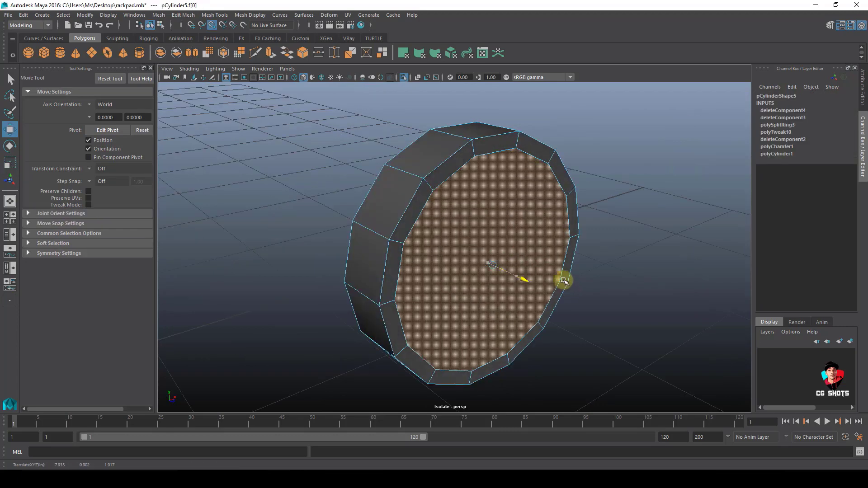
alt+drag(564, 281, 493, 290)
key(ctrl+e)
key(r)
ctrl+drag(478, 294, 384, 204)
Extrude the wheel's inner face repeatedly, scaling and offsetting each ring, to form a stepped rim with a central hub
key(ctrl+e)
key(ctrl+e)
key(ctrl+e)
key(ctrl+e)
key(ctrl+e)
key(w)
key(ctrl+e)
key(r)
key(ctrl+e)
key(w)
drag(492, 319, 495, 329)
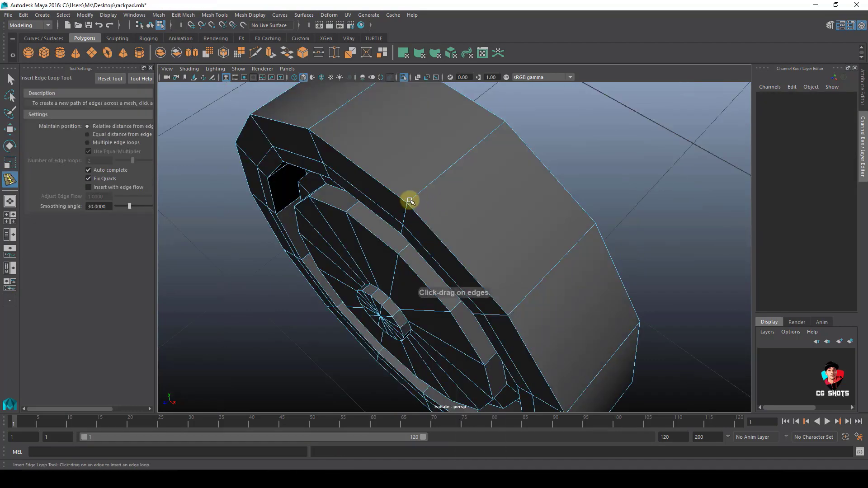
Insert supporting edge loops on both sides of the tyre's outer tread edge, undoing the extra loop on the sidewall
click(410, 200)
alt+drag(410, 200, 451, 223)
click(454, 223)
click(427, 262)
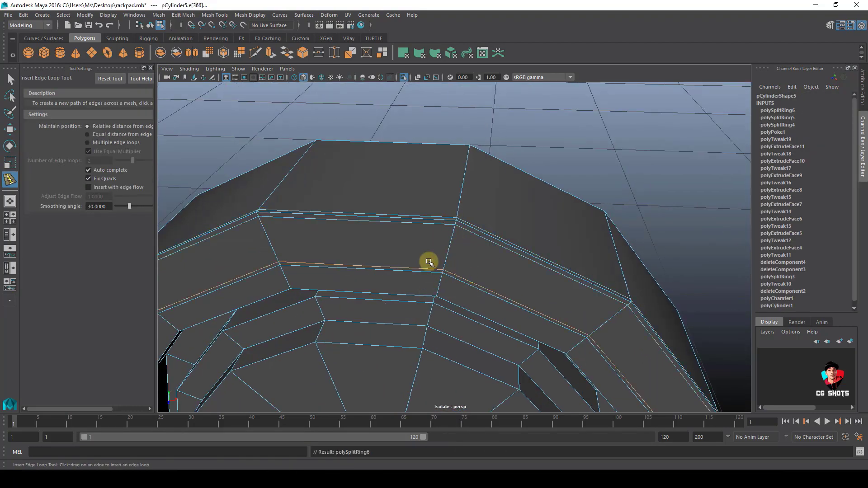
alt+drag(427, 262, 399, 243)
key(ctrl+z)
Delete the redundant edge loop running around the tyre's sidewall
key(w)
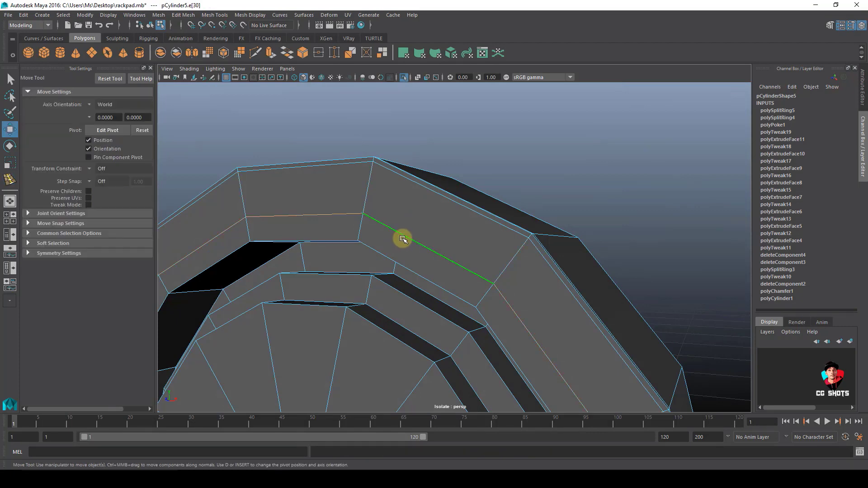
double_click(402, 239)
key(Delete)
Insert supporting edge loops on both sides of the sidewall's inner edge, where the tyre groove begins
alt+drag(366, 217, 413, 235)
shift+right_drag(348, 219, 330, 280)
click(321, 233)
alt+drag(321, 233, 493, 219)
click(370, 245)
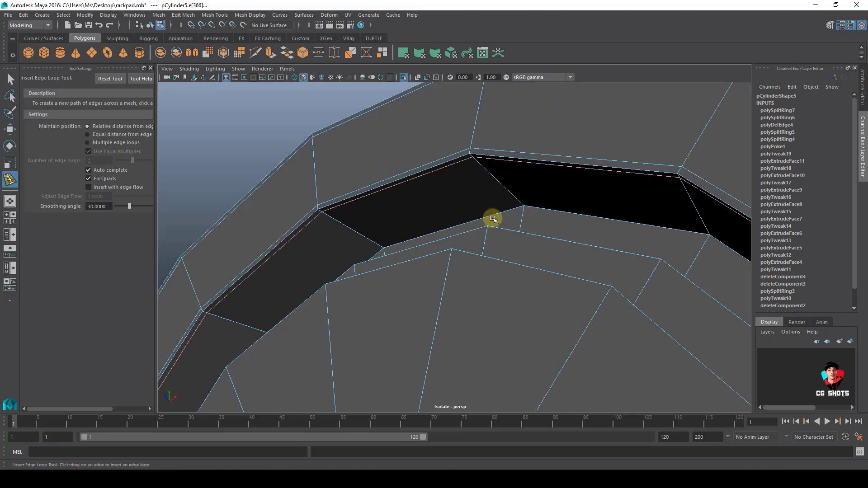
Insert supporting edge loops close to the edges of the rim's outer raised steps
click(521, 204)
alt+right_drag(521, 204, 579, 336)
click(585, 229)
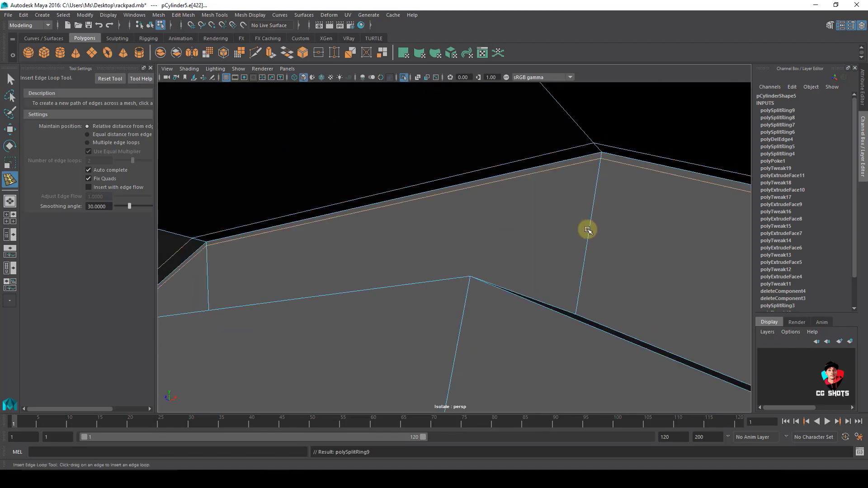
alt+drag(585, 229, 527, 235)
click(526, 235)
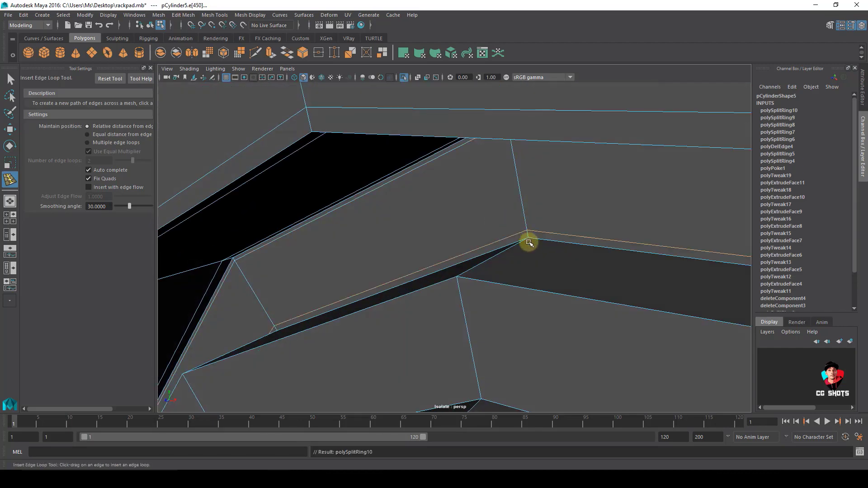
click(460, 278)
click(461, 279)
click(511, 303)
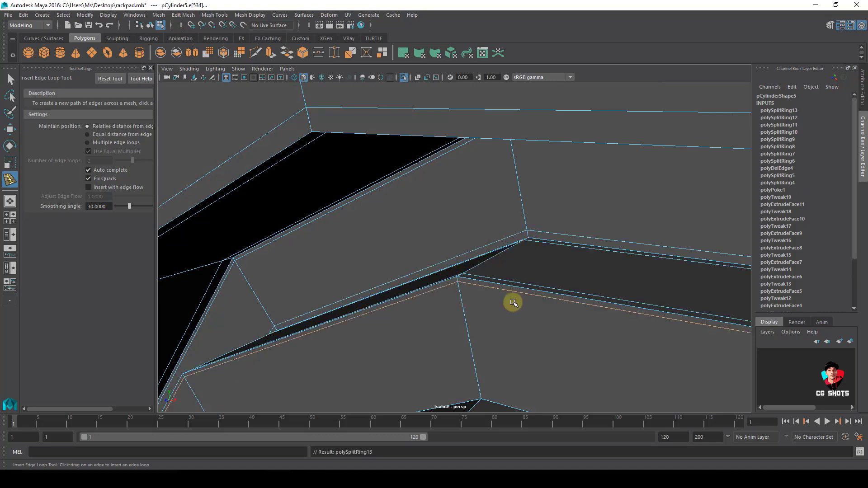
Insert supporting edge loops along the upper and lower edges of the rim's inner recess wall
alt+right_drag(512, 302, 468, 312)
click(467, 313)
click(461, 311)
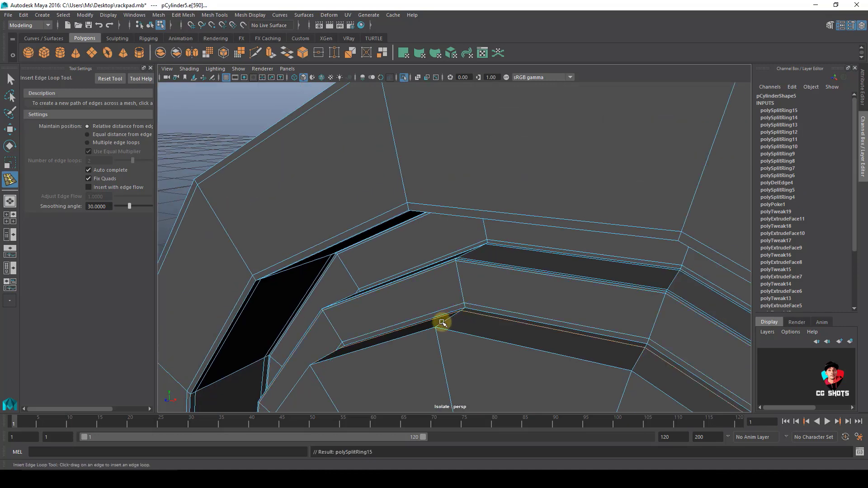
alt+drag(458, 319, 480, 298)
click(441, 385)
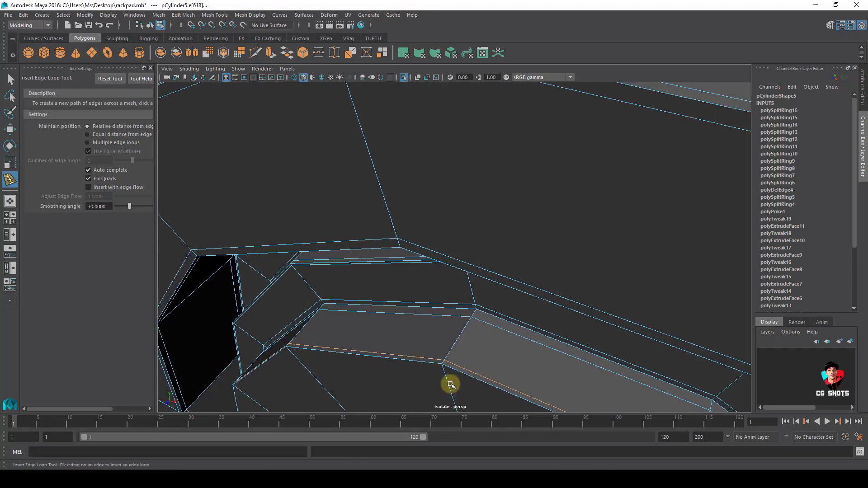
click(446, 369)
Insert supporting edge loops around the edges of the wheel's central hub
alt+drag(445, 369, 387, 288)
click(432, 299)
click(422, 310)
click(467, 320)
Chamfer the hub's centre vertex with width 0.96
key(w)
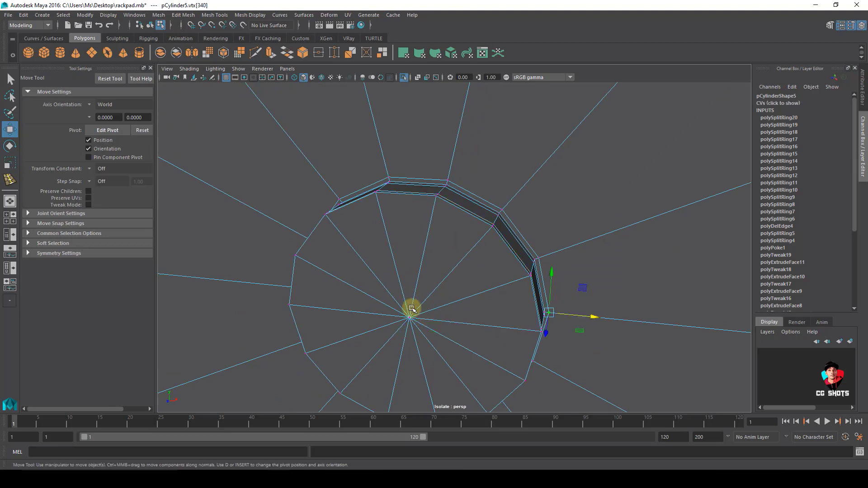
shift+right_drag(441, 308, 474, 309)
drag(622, 261, 651, 266)
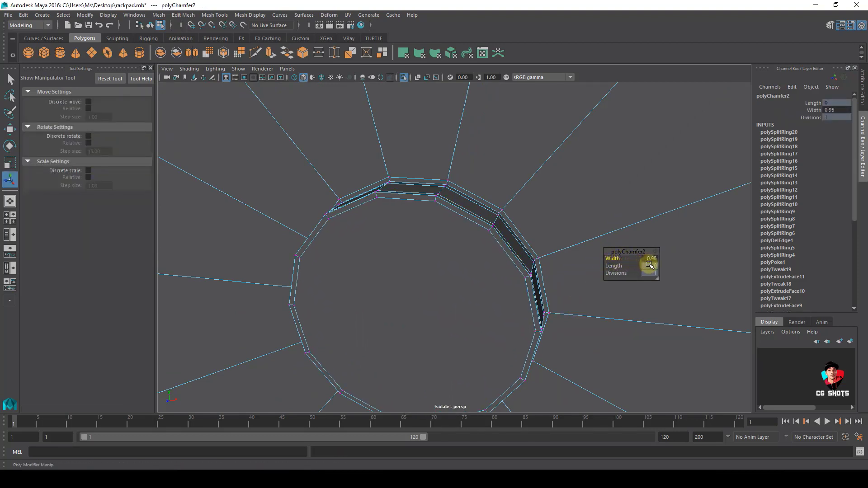
Mirror the finished wheel half along Z and combine both halves into one mesh
right_drag(508, 236, 507, 258)
click(437, 282)
shift+right_drag(437, 281, 558, 257)
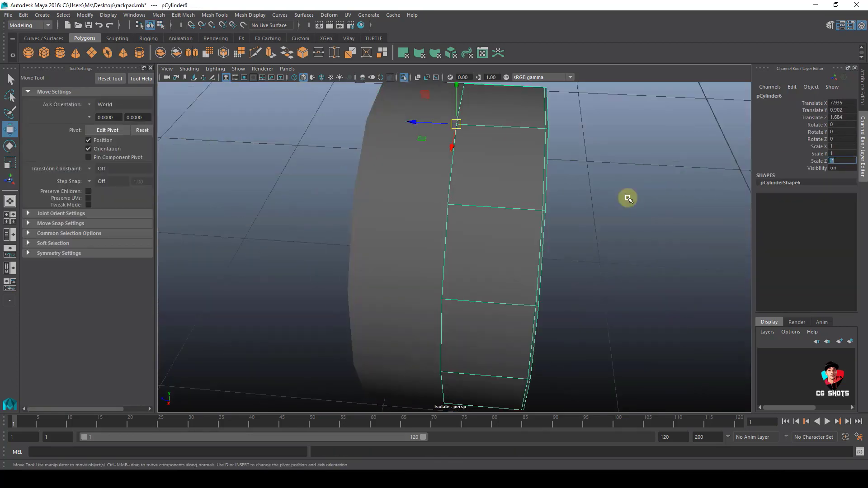
shift+click(363, 200)
shift+right_drag(610, 174, 613, 190)
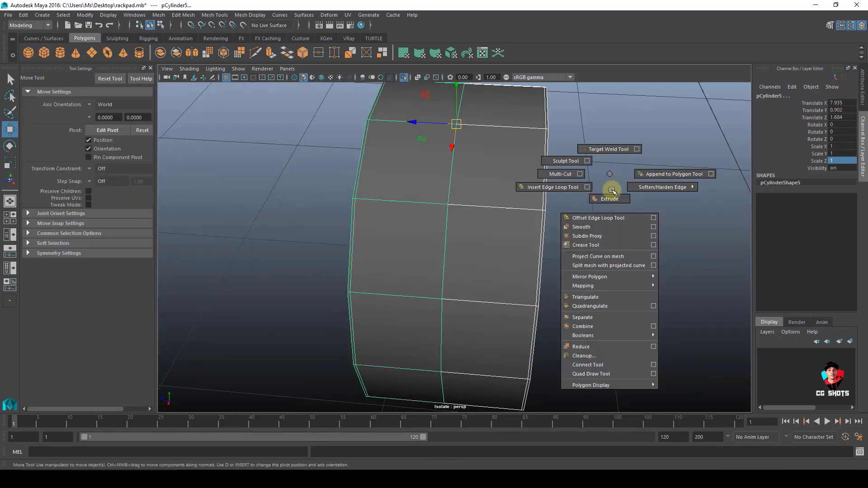
shift+right_drag(595, 326, 595, 326)
Merge the vertices along the wheel's middle seam and delete the centre edge loop around the tread
key(space)
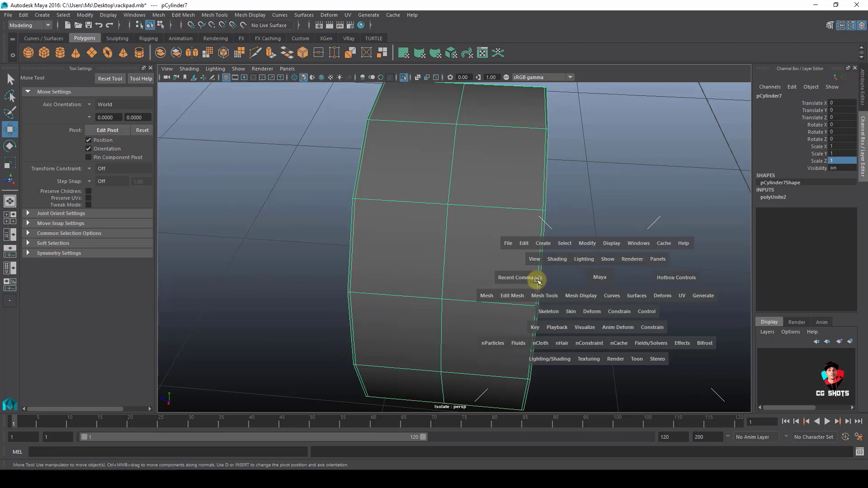
click(543, 278)
key(f)
scroll(694, 289, down, 6)
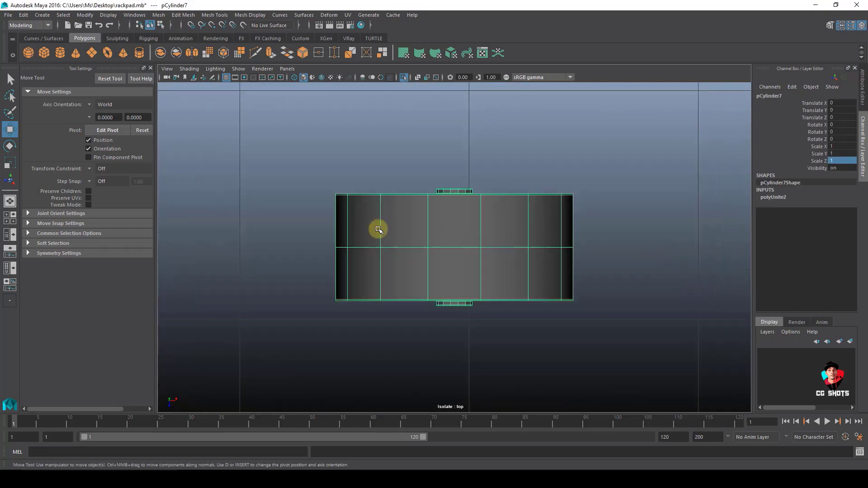
drag(293, 228, 613, 272)
shift+right_drag(554, 259, 665, 174)
key(F10)
click(493, 244)
shift+right_drag(616, 188, 525, 228)
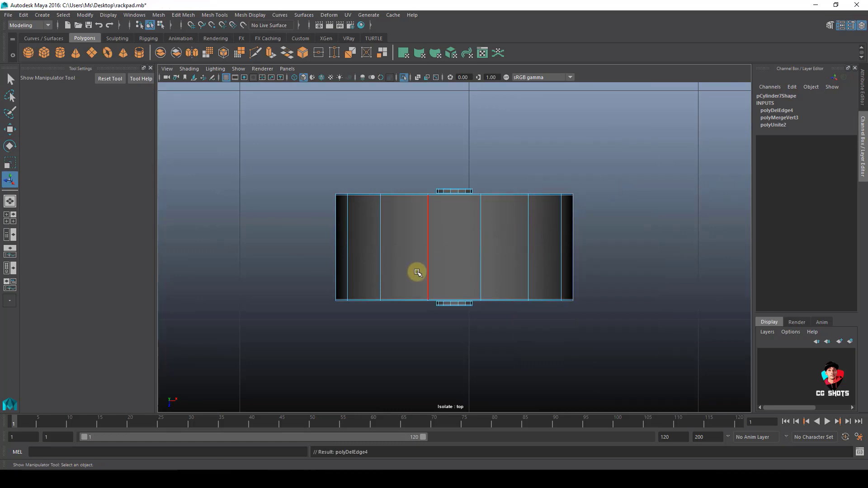
Preview the combined wheel with smoothing in the perspective view
right_drag(417, 273, 462, 239)
key(space)
key(space)
click(492, 186)
key(3)
key(1)
click(651, 231)
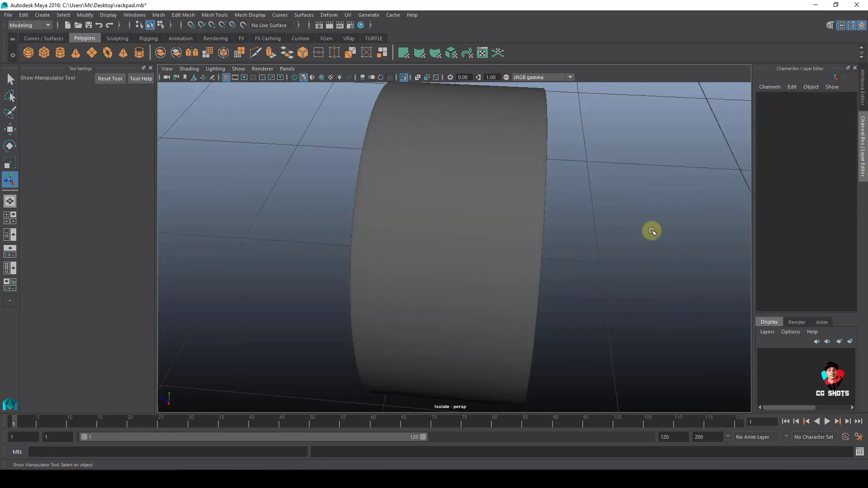
Try to scale the wheel narrower along its axle
scroll(652, 231, down, 4)
alt+drag(652, 230, 457, 199)
click(454, 195)
key(4)
key(5)
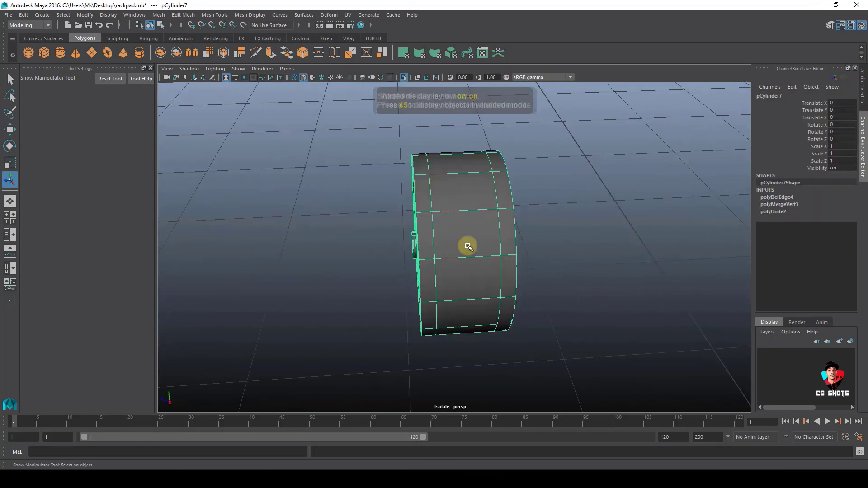
key(r)
drag(416, 246, 429, 248)
Show the whole forklift again, duplicate the detailed wheel and move the copy along X to the other axle position
click(592, 192)
key(w)
click(404, 78)
click(434, 247)
alt+drag(370, 260, 511, 253)
key(ctrl+d)
drag(710, 214, 512, 229)
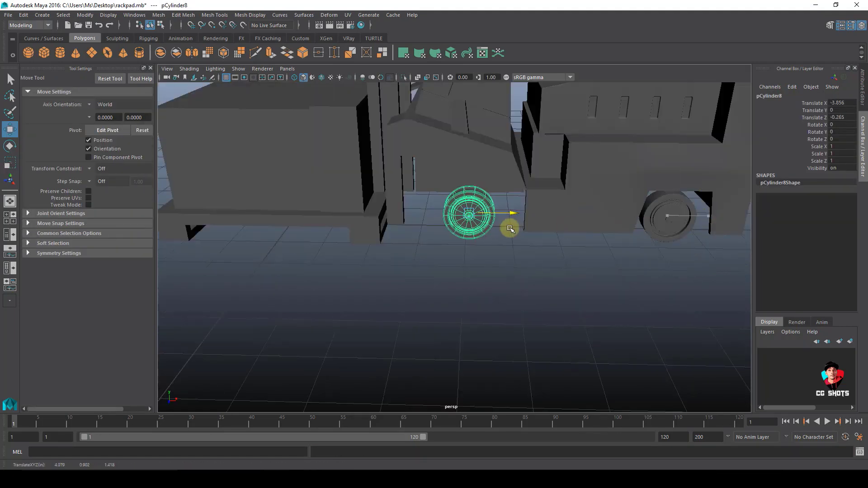
key(r)
key(w)
click(439, 273)
drag(456, 215, 385, 227)
Duplicate the selected wheels and move the copies to the opposite side of the forklift
shift+click(342, 241)
shift+click(314, 243)
shift+click(504, 205)
key(ctrl+d)
drag(380, 152, 466, 194)
drag(466, 194, 467, 195)
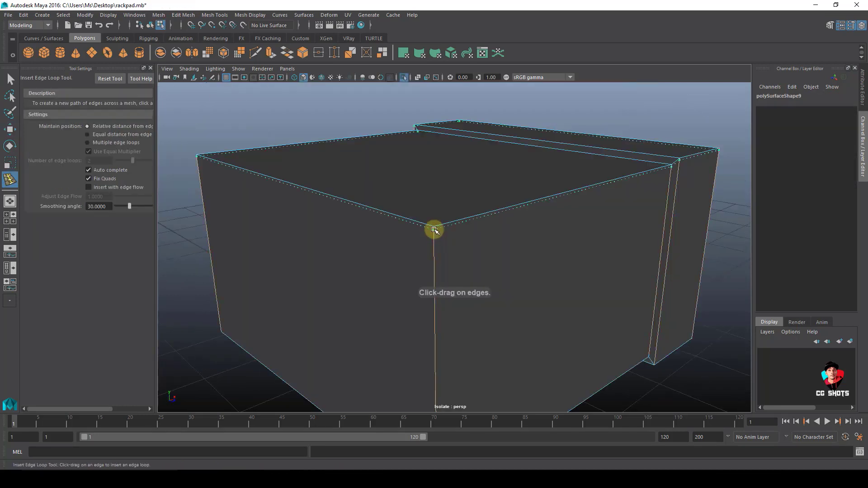
Insert supporting edge loops along the upper and lower edges and corners of the isolated box
click(434, 230)
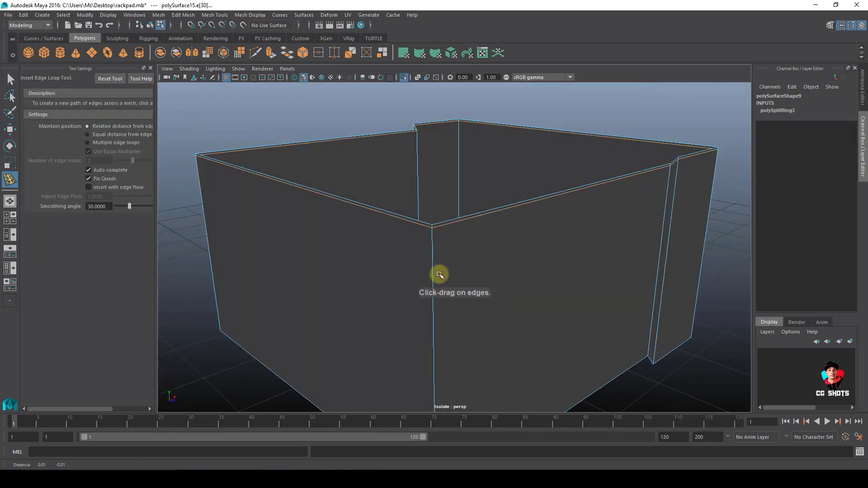
alt+drag(442, 278, 373, 190)
click(434, 317)
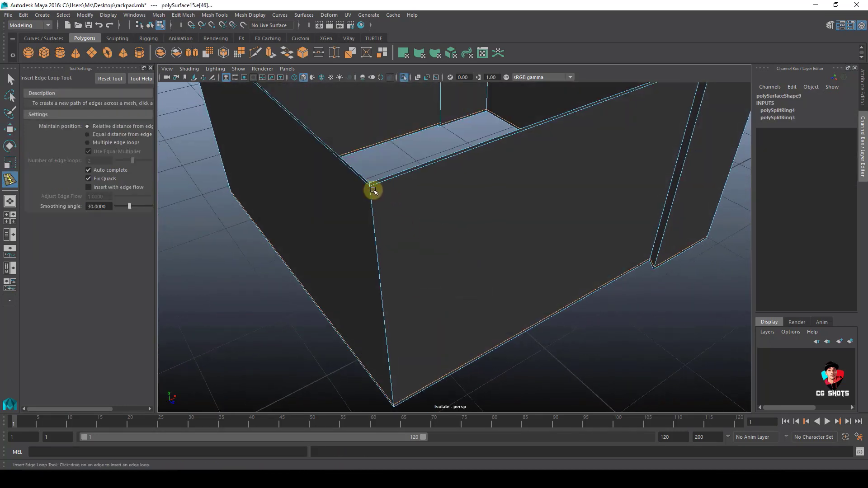
click(375, 186)
alt+drag(405, 229, 372, 262)
click(614, 205)
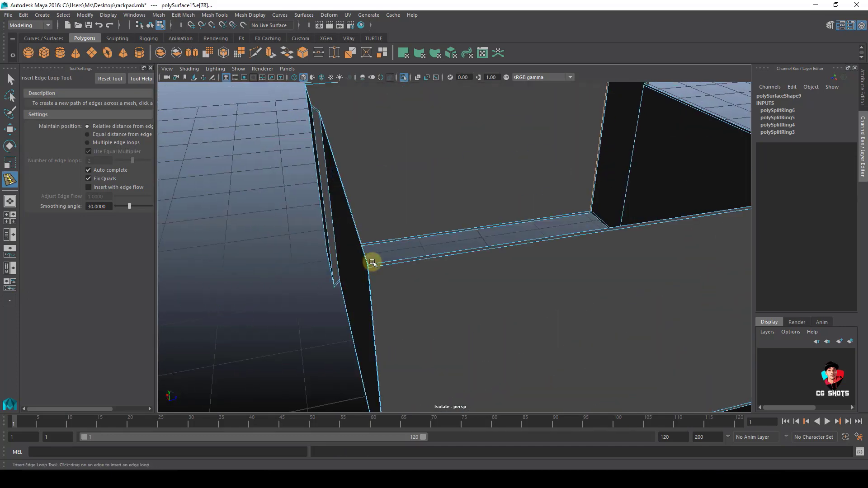
click(372, 268)
Toggle the box's smoothed preview on and off to check its edges
key(w)
key(F8)
key(ctrl+1)
key(ctrl+1)
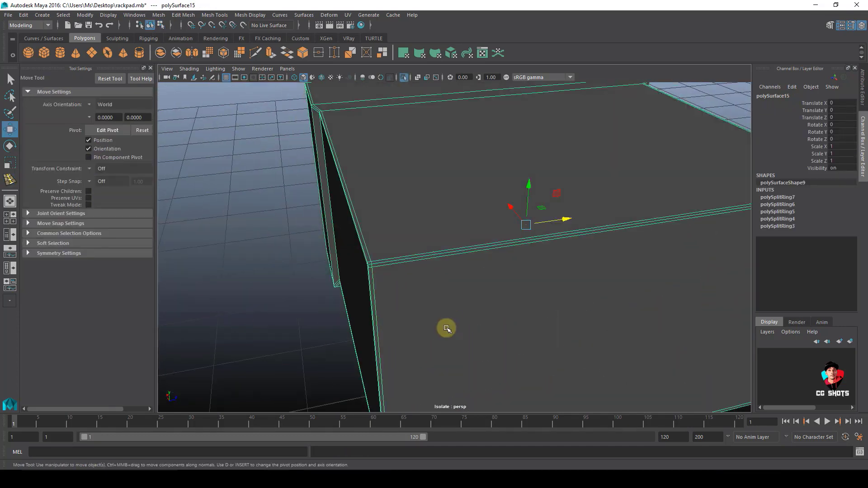
key(3)
key(1)
Insert supporting edge loops on both sides of the box's vertical step and beside its outer end edge
alt+drag(256, 326, 432, 226)
shift+right_drag(432, 175, 236, 253)
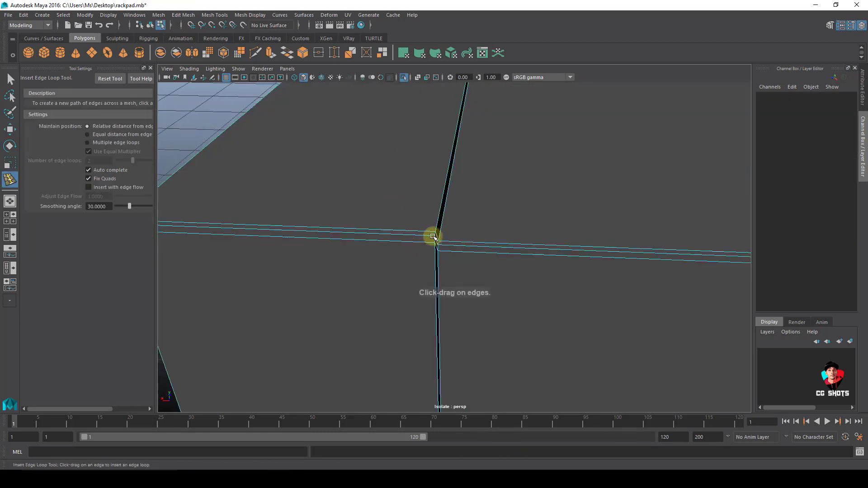
click(433, 236)
alt+drag(310, 241, 280, 235)
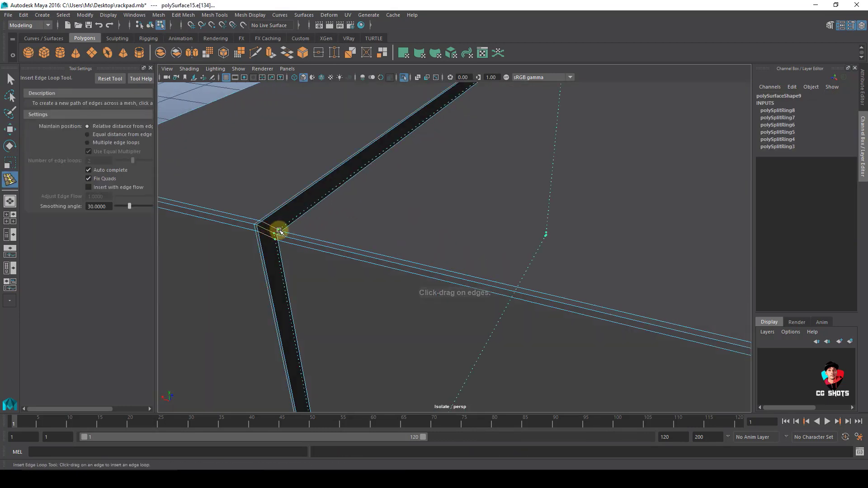
click(279, 234)
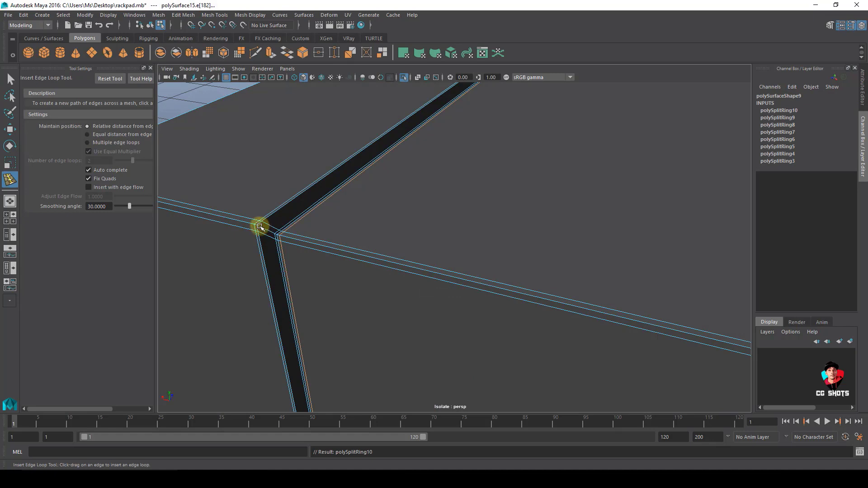
click(260, 226)
alt+drag(231, 219, 274, 247)
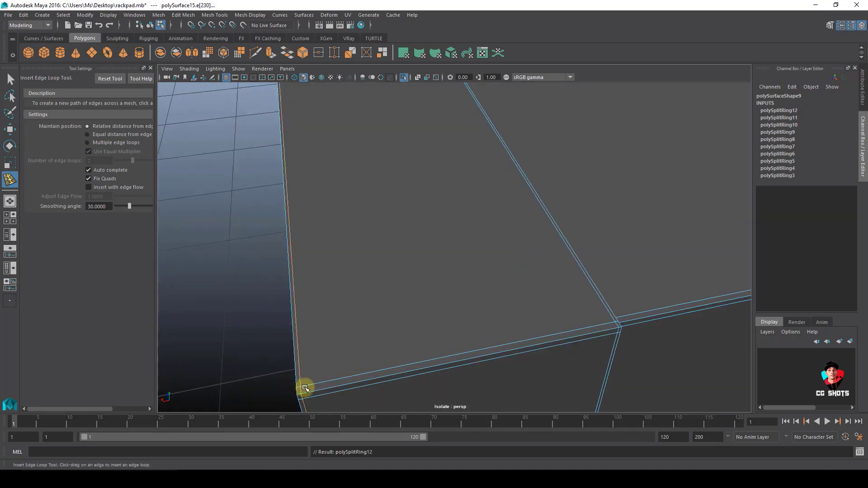
Insert supporting edge loops along the corner joints and outer edges of the isolated rectangular frame
key(w)
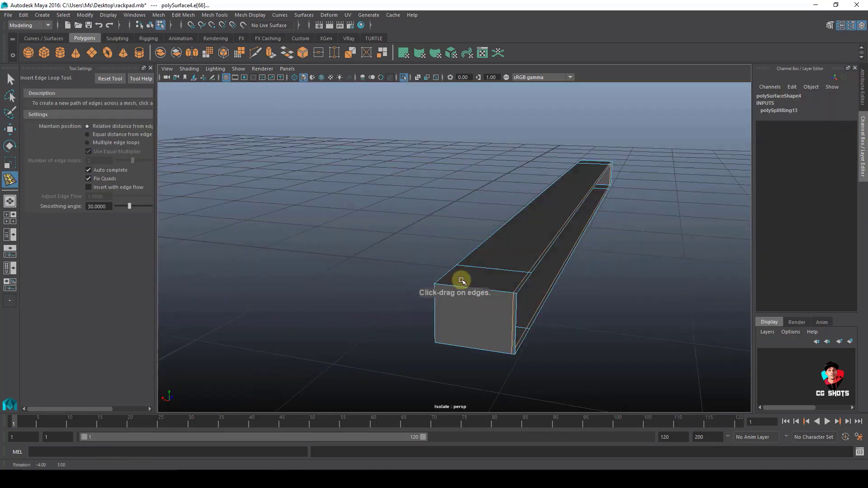
alt+drag(461, 281, 521, 364)
key(w)
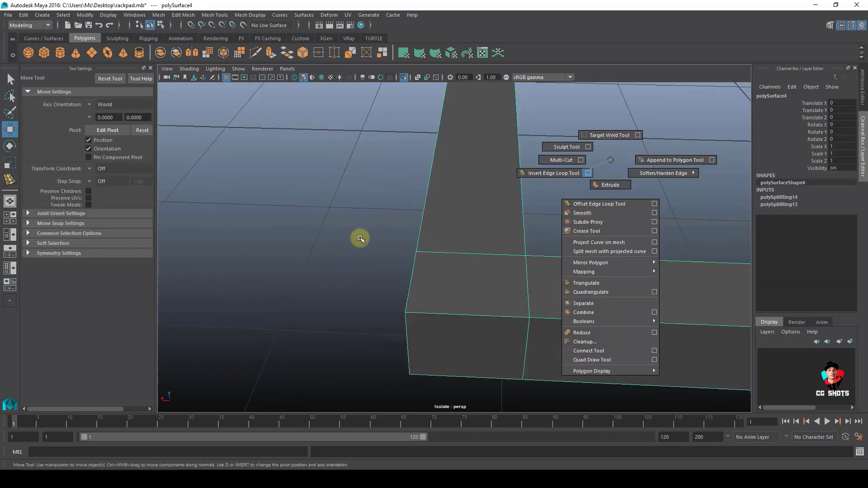
click(530, 242)
click(524, 256)
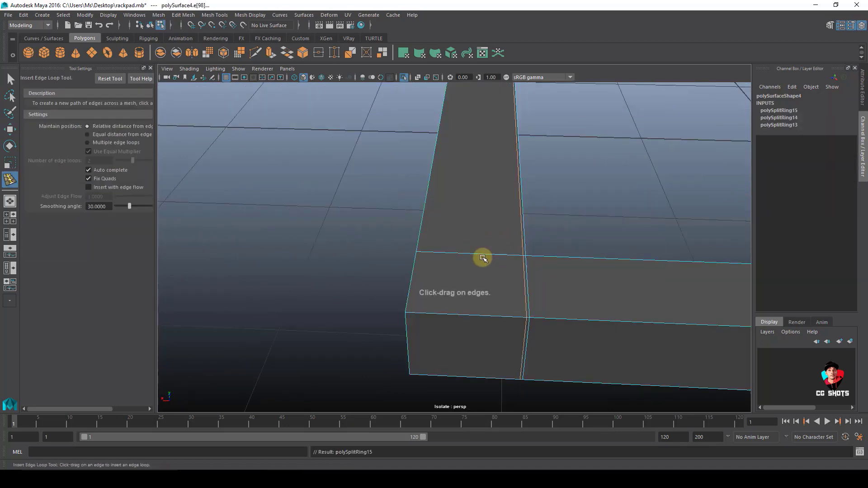
click(526, 259)
alt+drag(590, 207, 435, 197)
click(473, 381)
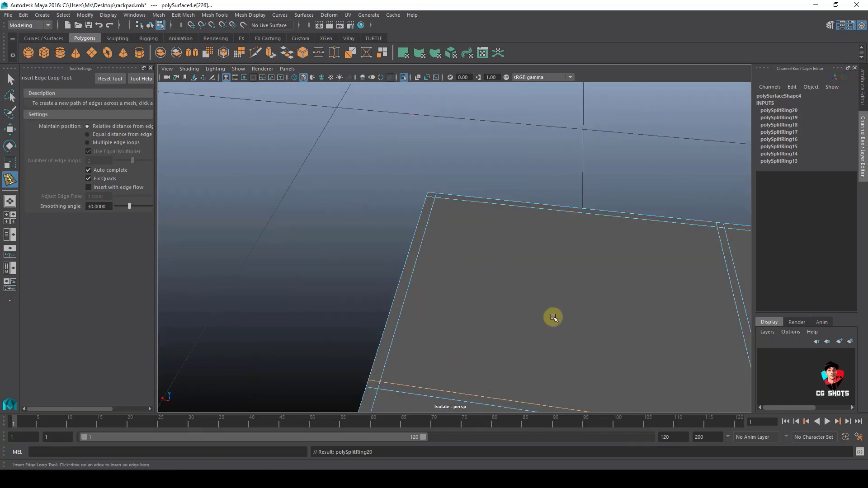
click(399, 269)
Insert supporting edge loops along the edges and corners of the frame's inner opening
alt+drag(400, 270, 324, 186)
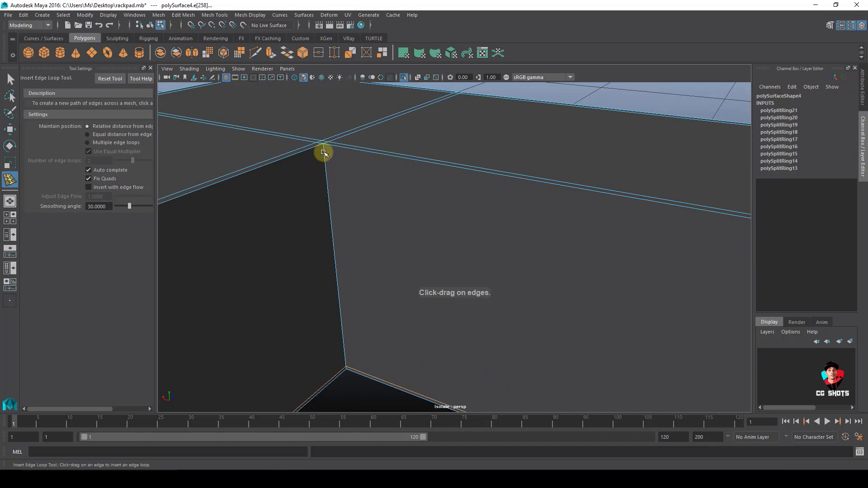
alt+drag(480, 287, 647, 138)
click(351, 172)
click(309, 110)
click(569, 187)
click(565, 185)
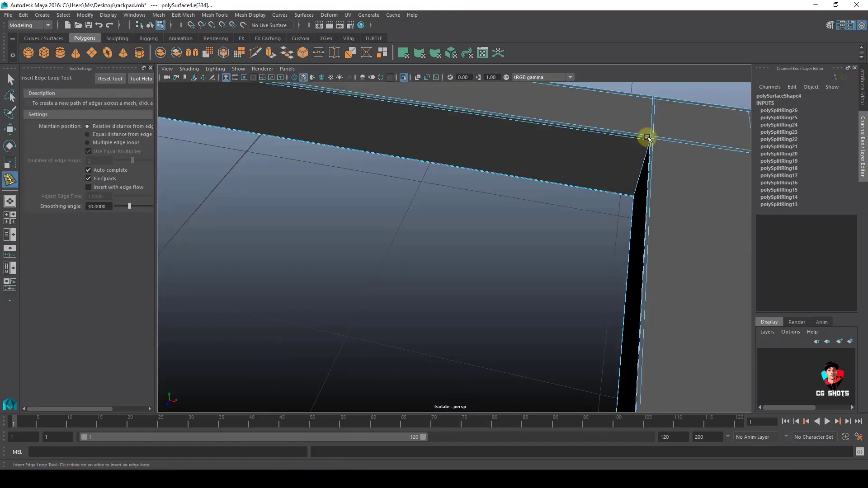
Add the remaining supporting edge loops where the frame's side bar meets its crossbar and check the whole frame
alt+drag(515, 235, 392, 110)
click(392, 111)
click(392, 111)
key(w)
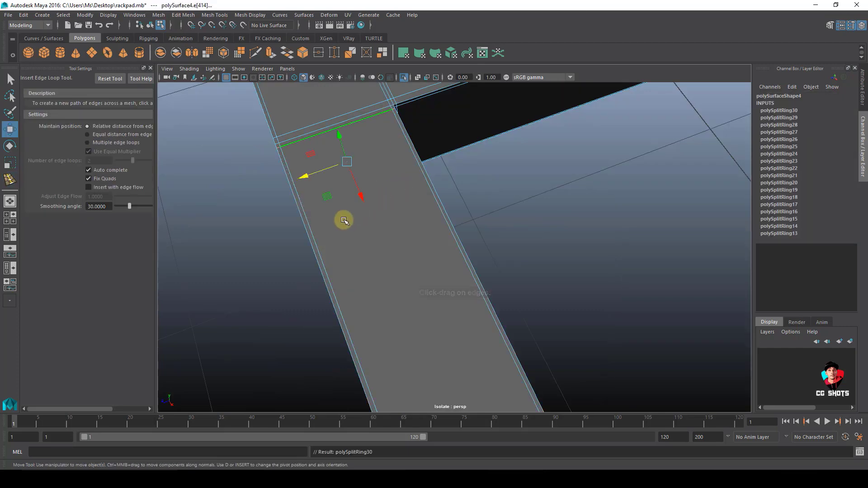
alt+drag(373, 257, 553, 217)
click(552, 217)
scroll(545, 210, down, 5)
scroll(500, 192, down, 3)
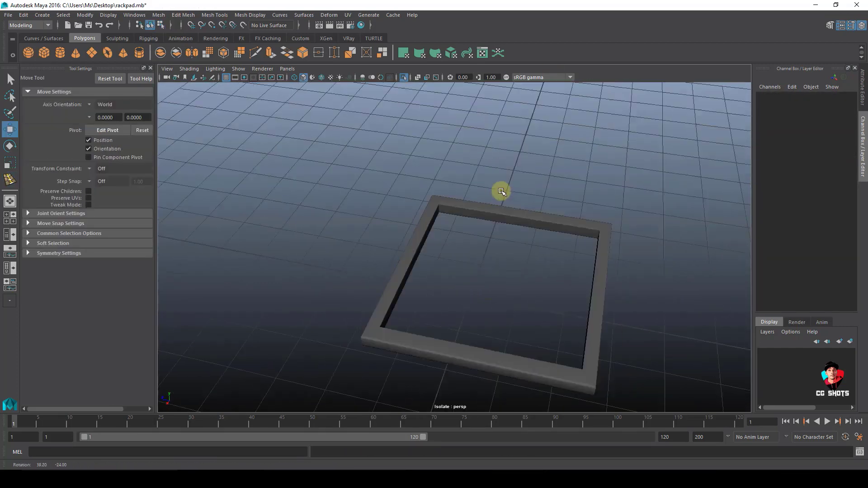
Insert supporting edge loops around the outer edges and both raised end blocks of the notched pallet rail
key(y)
alt+drag(500, 192, 306, 246)
click(376, 313)
click(387, 341)
click(387, 341)
click(615, 282)
click(618, 280)
click(469, 258)
click(306, 246)
click(302, 242)
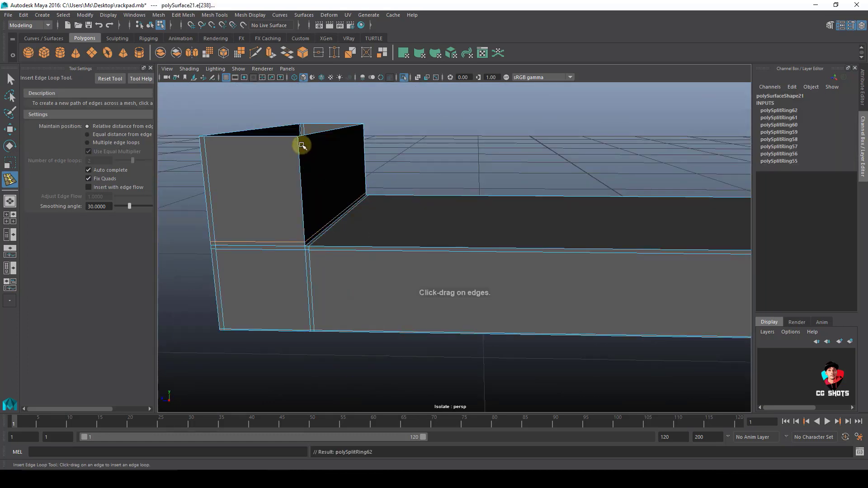
key(1)
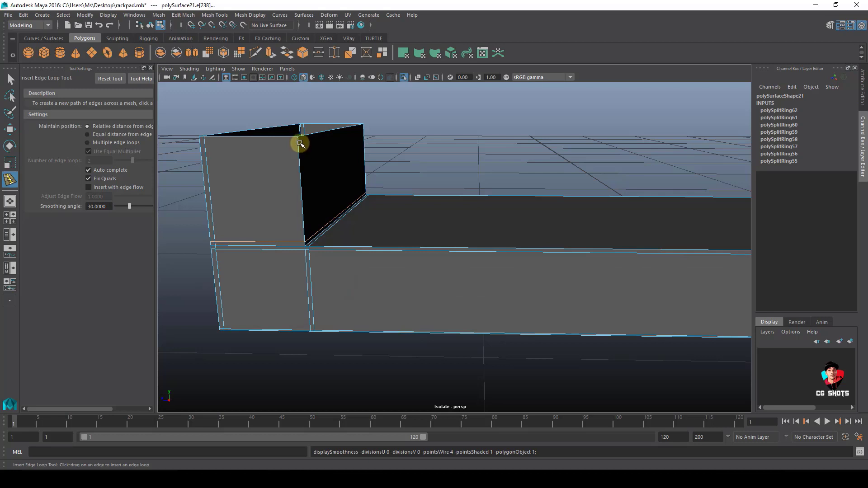
click(612, 306)
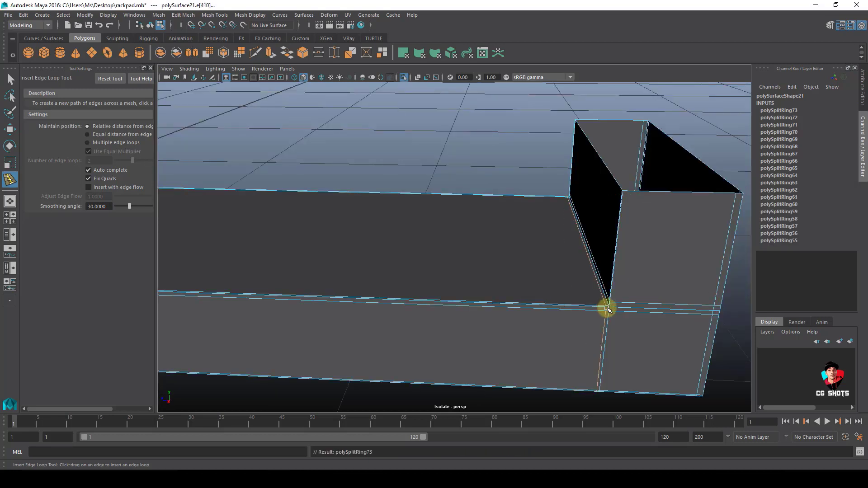
Move a copy of the detailed notched rail along X beneath the pallet
key(w)
key(F8)
click(488, 217)
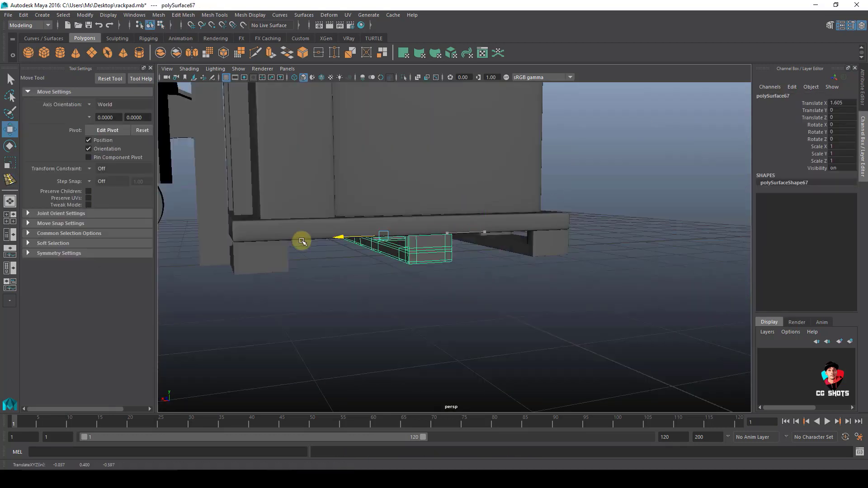
drag(302, 241, 200, 242)
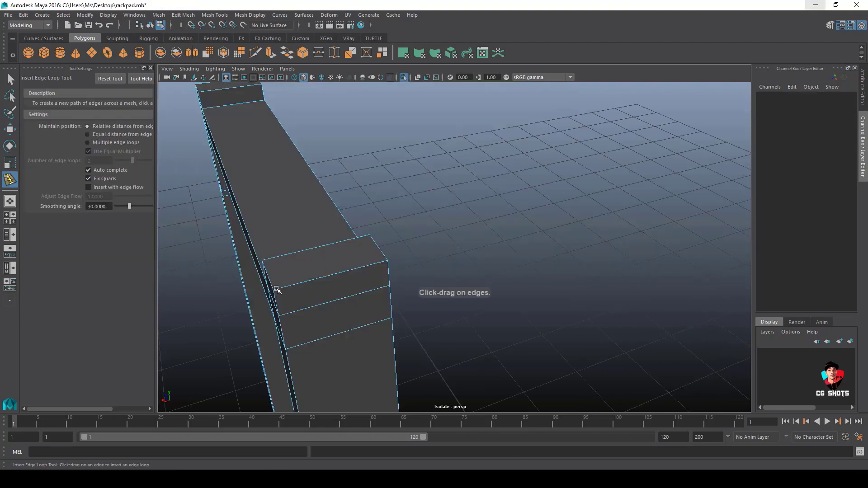
Insert supporting edge loops around the upright frame's raised post ends, along its crossbar edges and at the inner corner beneath the crossbar
click(362, 279)
click(331, 298)
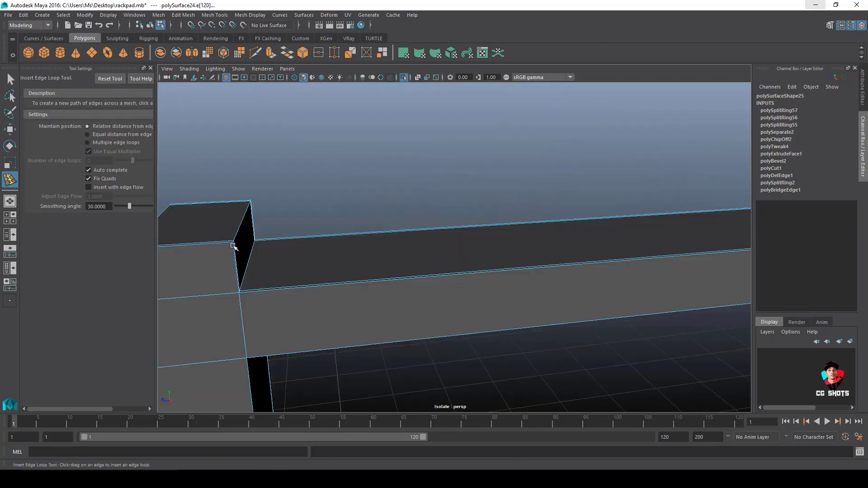
click(230, 244)
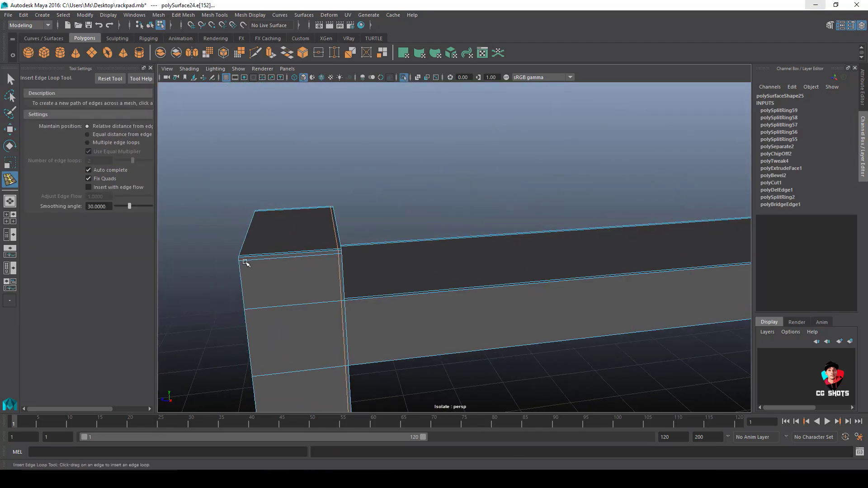
click(246, 260)
drag(338, 200, 341, 201)
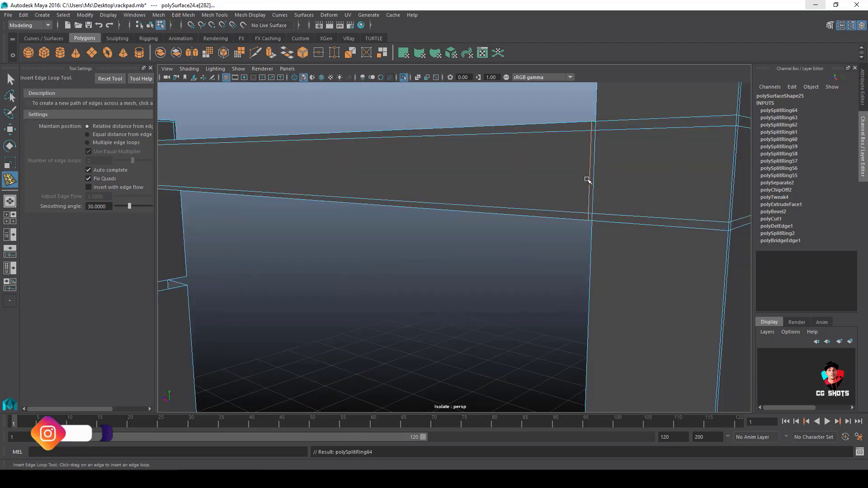
key(w)
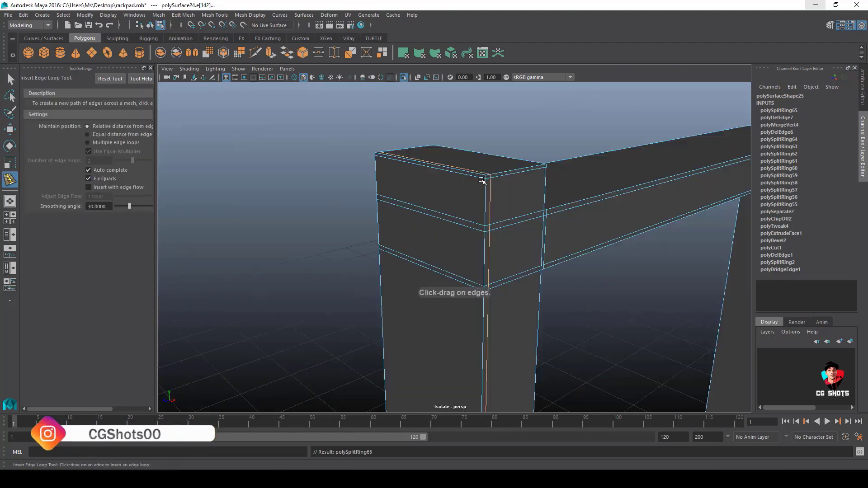
click(482, 180)
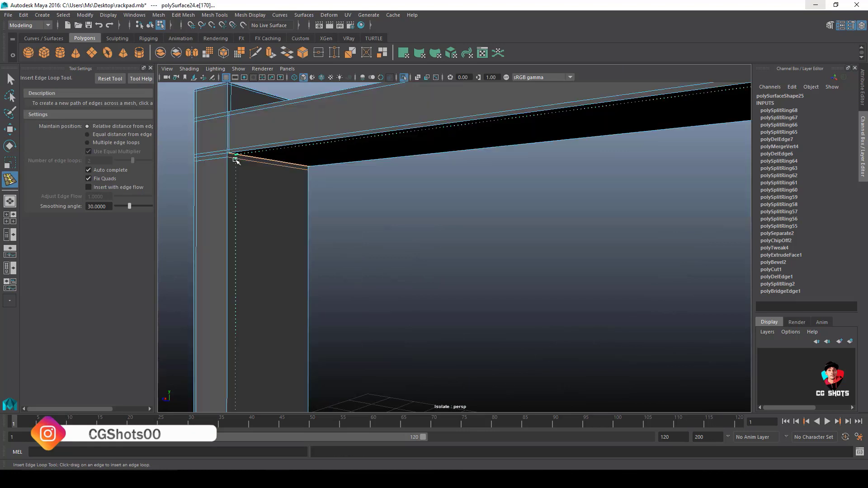
drag(231, 159, 231, 161)
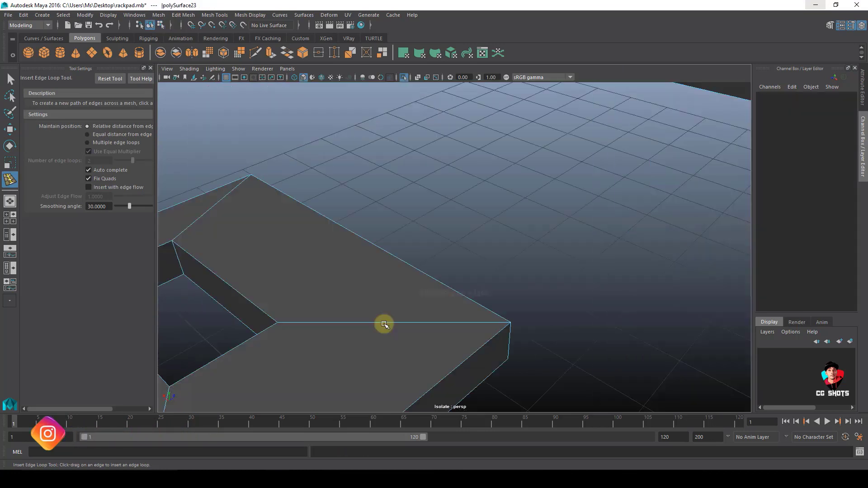
Insert supporting edge loops around the outer edges, rectangular opening and diagonal corner seams of the flat frame piece
mouse_move(384, 324)
mouse_down()
mouse_move(498, 324)
mouse_move(389, 312)
mouse_up()
click(280, 322)
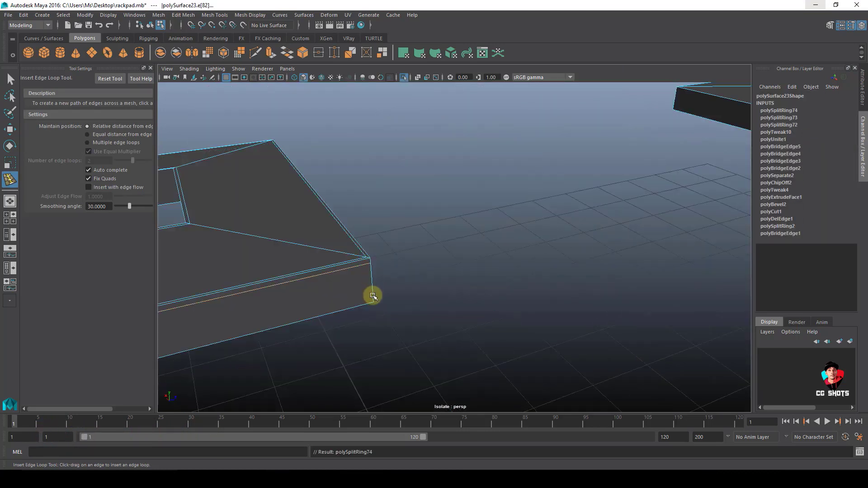
click(372, 294)
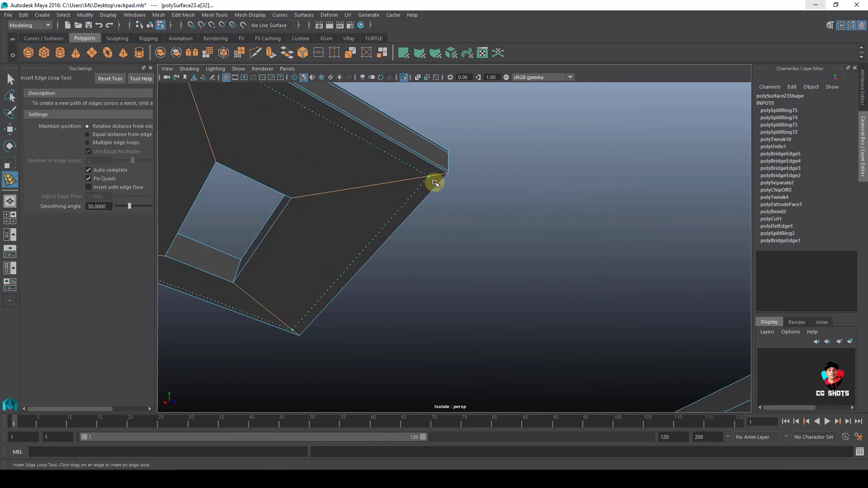
drag(436, 183, 442, 185)
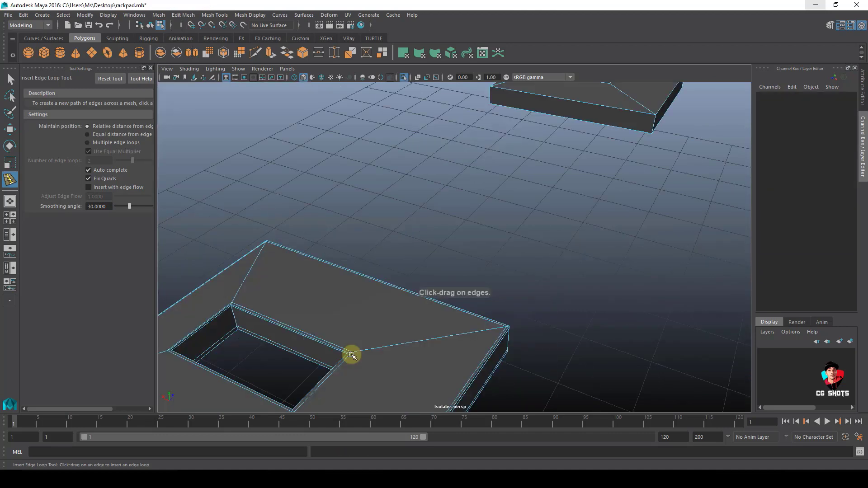
click(351, 355)
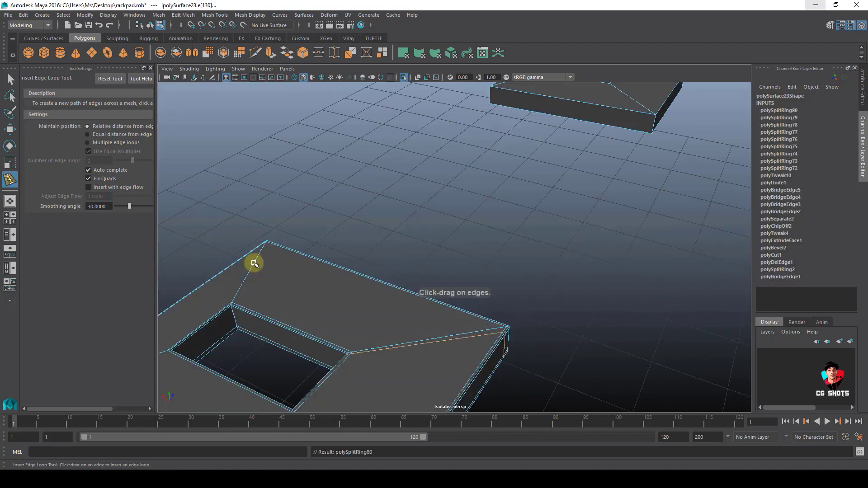
click(235, 303)
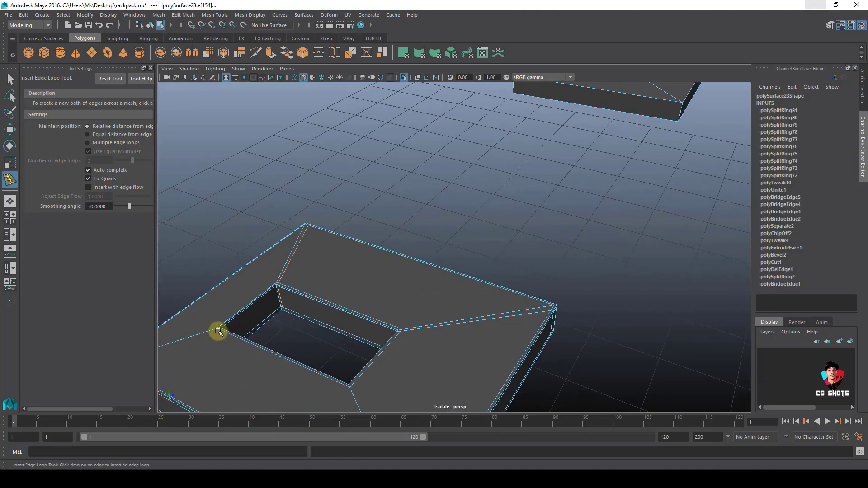
click(218, 332)
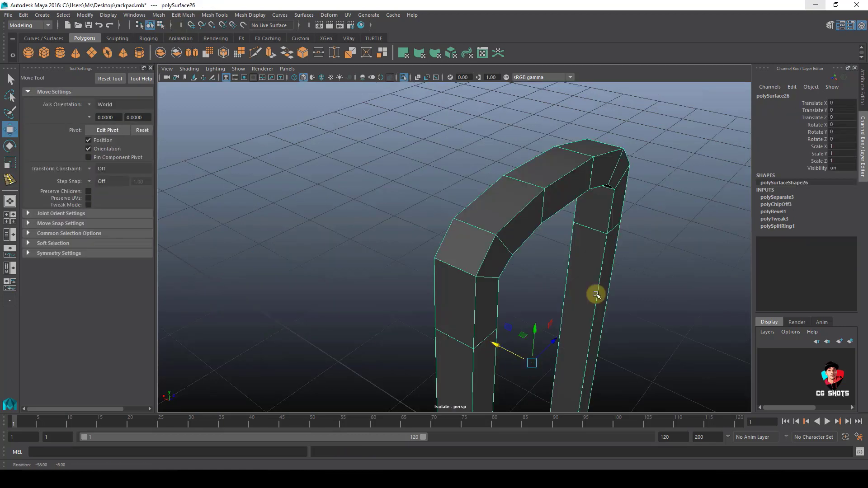
Insert supporting edge loops following the inner and outer long edges of the arched bar on its front, side and back faces
alt+drag(597, 295, 477, 248)
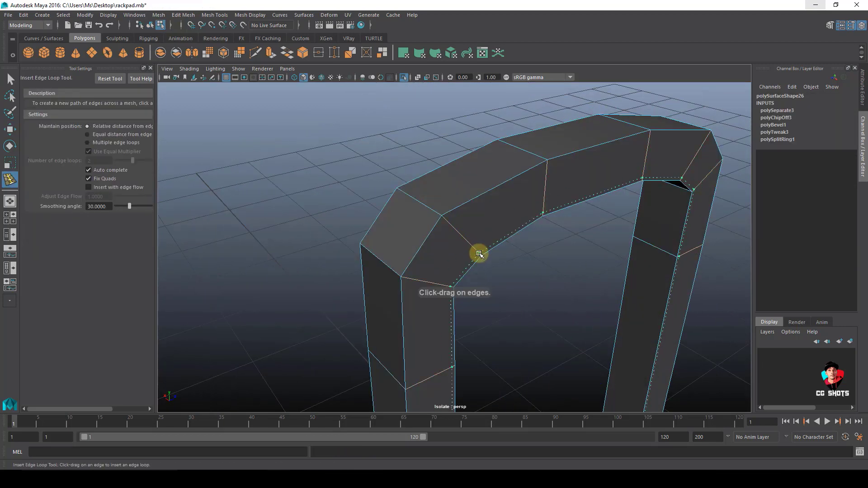
click(446, 219)
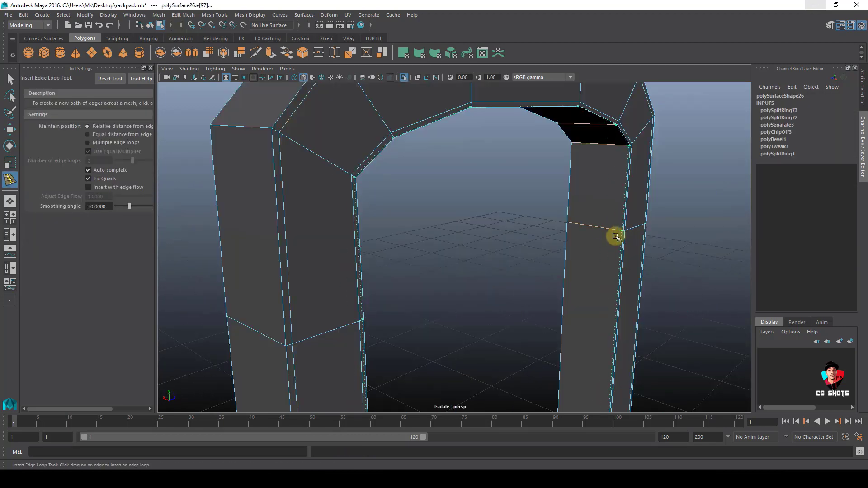
click(616, 236)
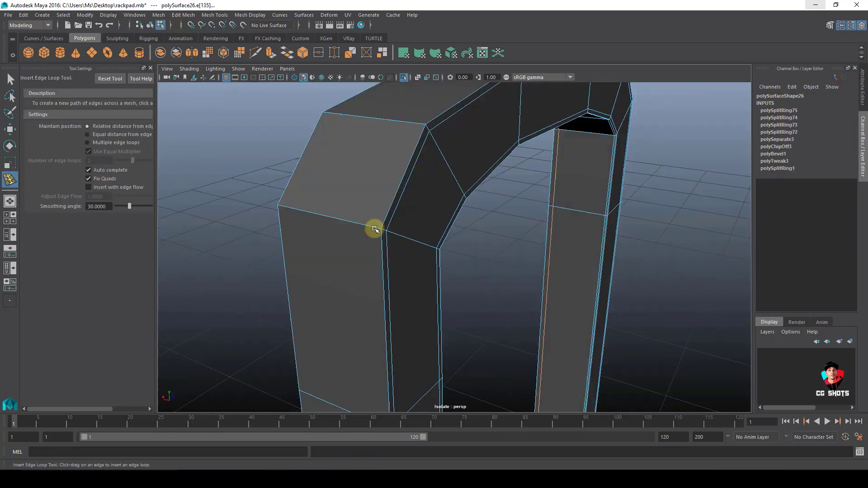
click(374, 229)
click(700, 181)
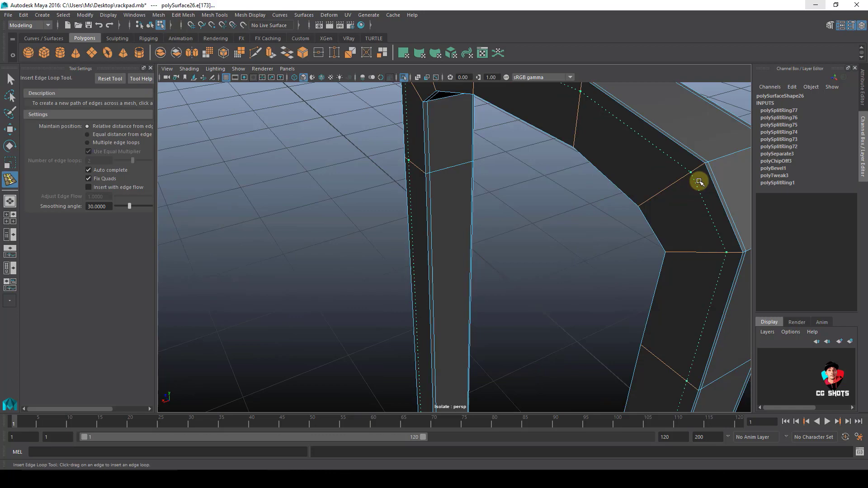
click(700, 182)
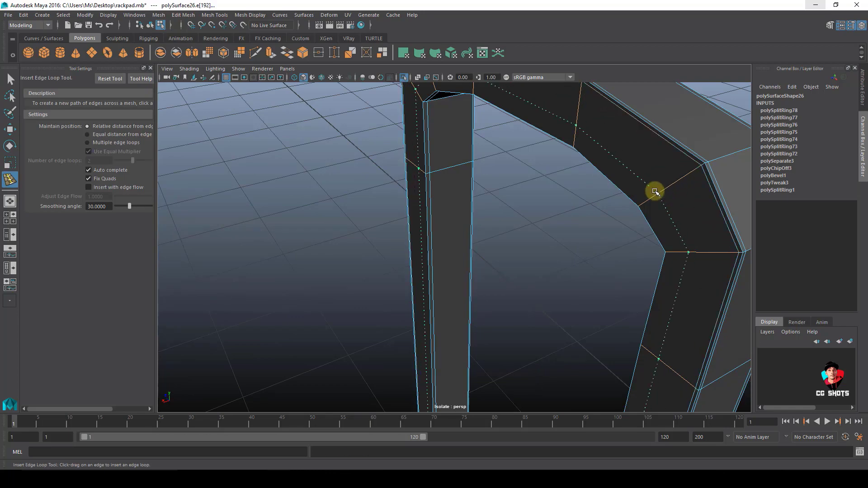